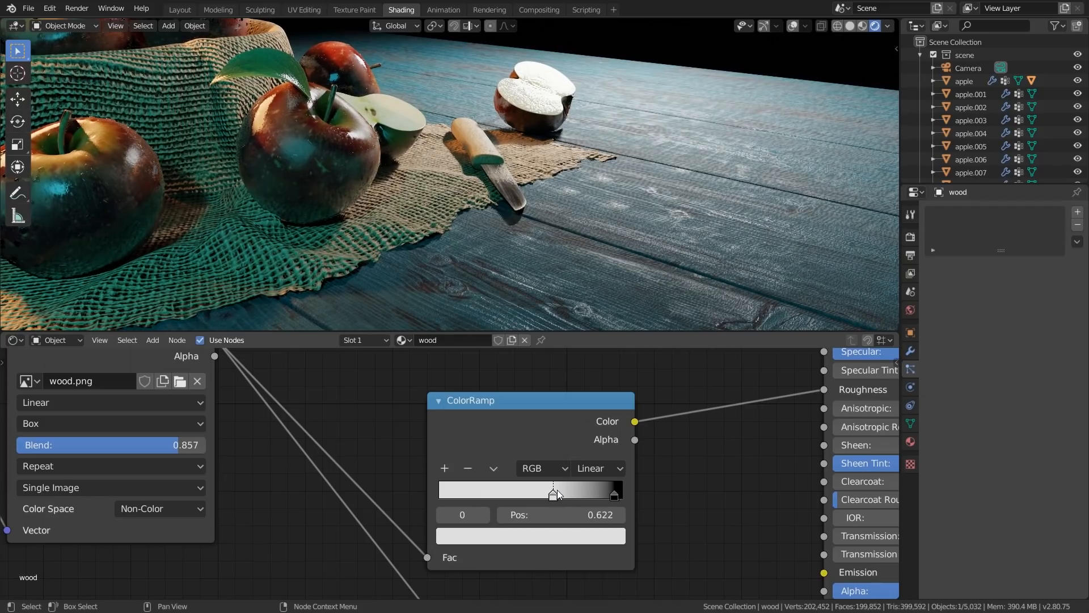
shift+middle_drag(664, 273, 641, 182)
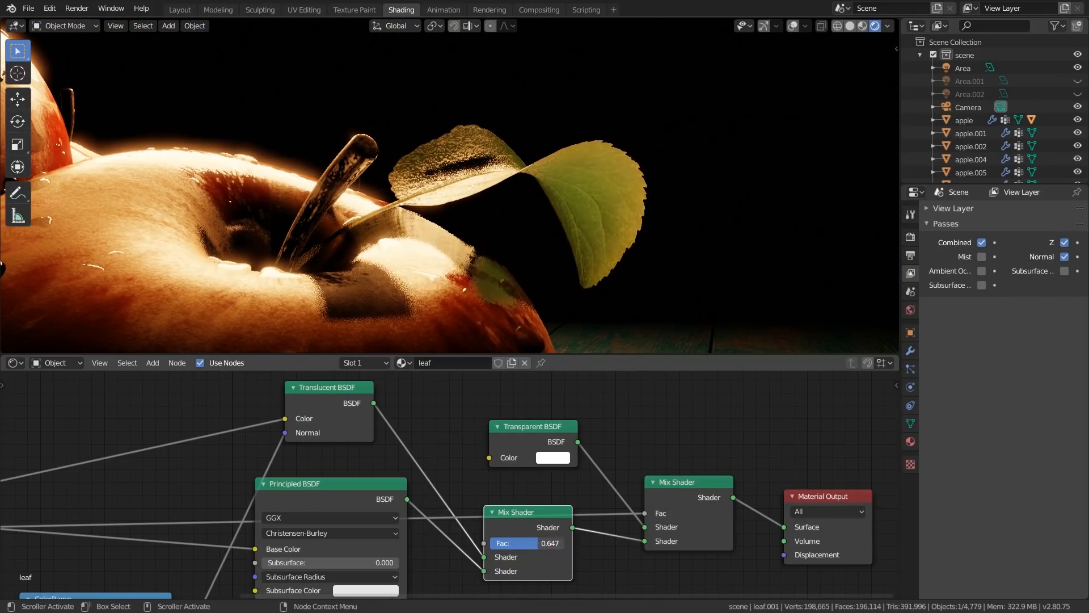
mouse_move(538, 543)
mouse_down()
mouse_move(490, 544)
mouse_move(530, 543)
mouse_up()
middle_drag(582, 263, 615, 233)
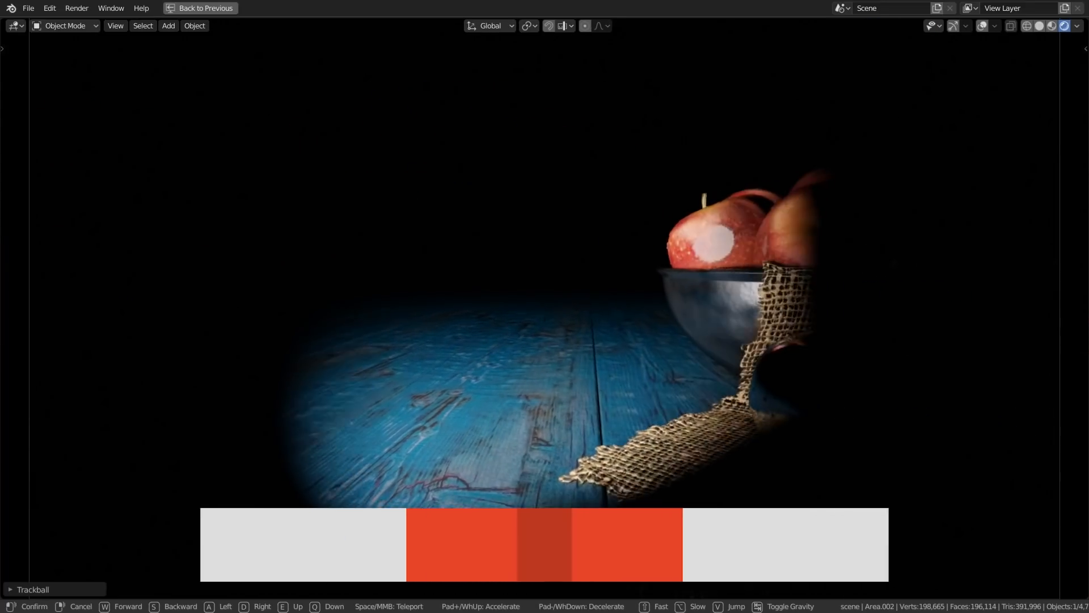
key(d)
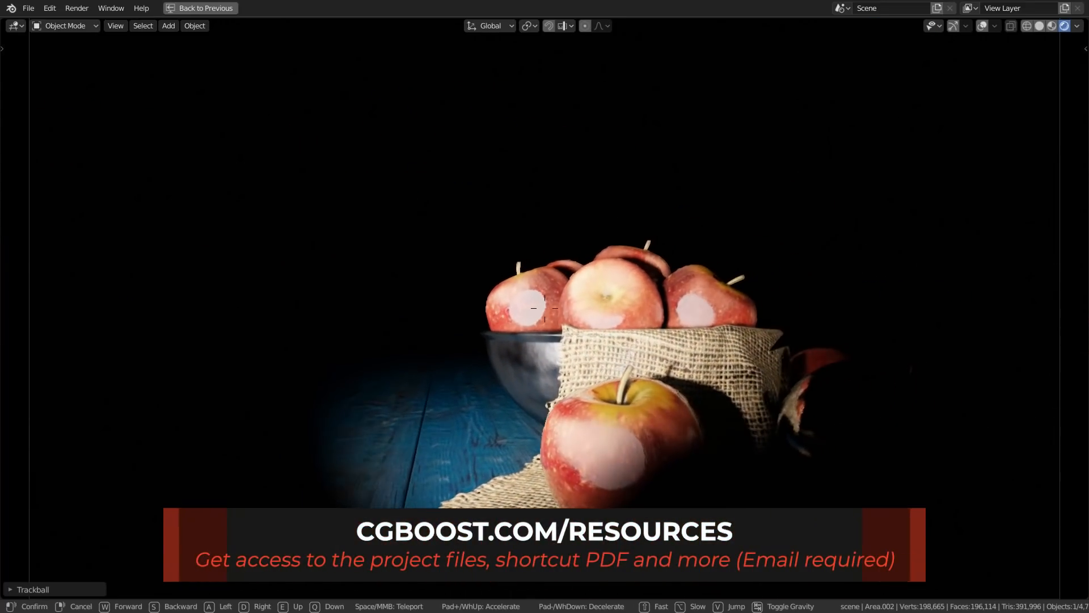
key(d)
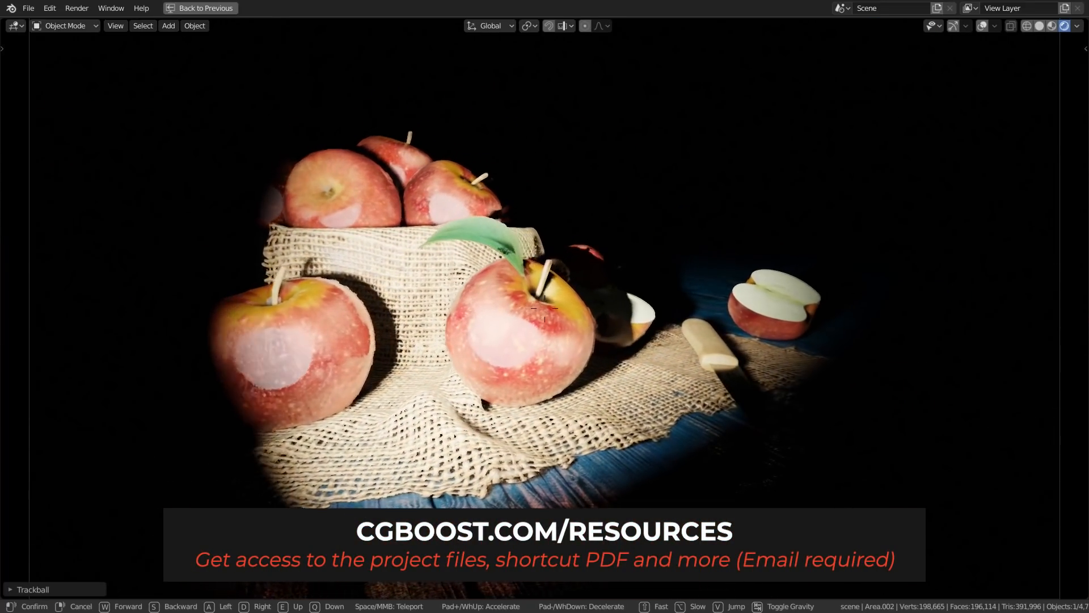
key(d)
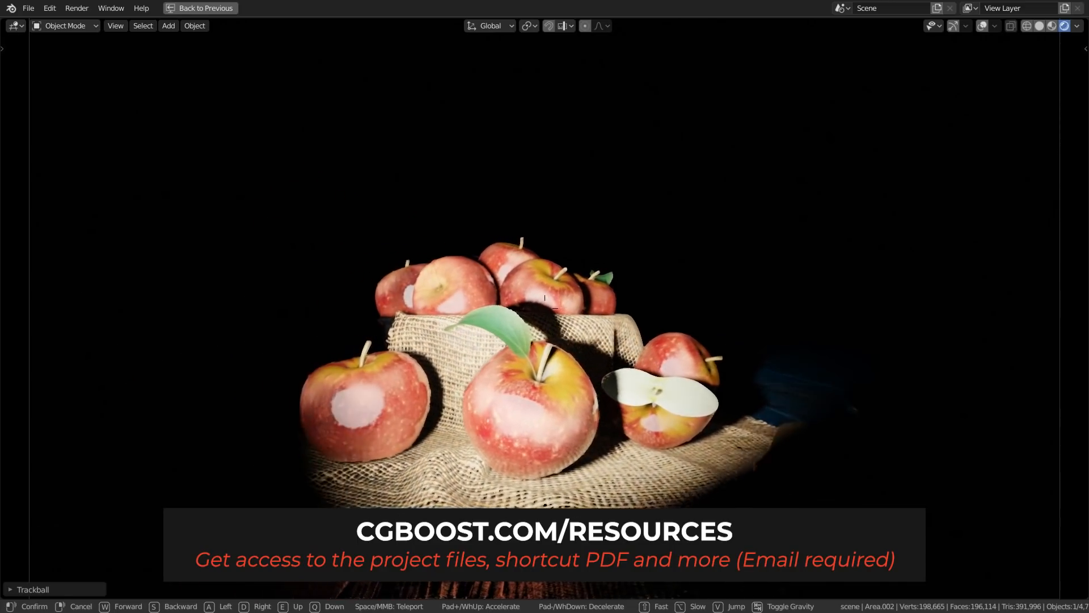
key(d)
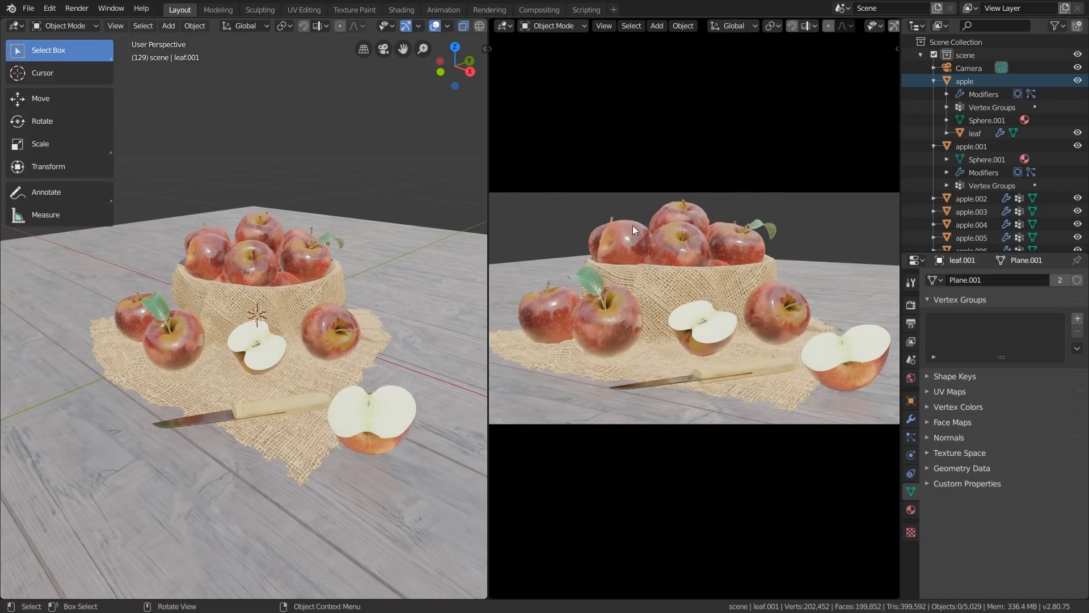
Toggle the second viewport out of camera view and back into camera view
key(KP_0)
key(KP_0)
key(KP_0)
key(KP_0)
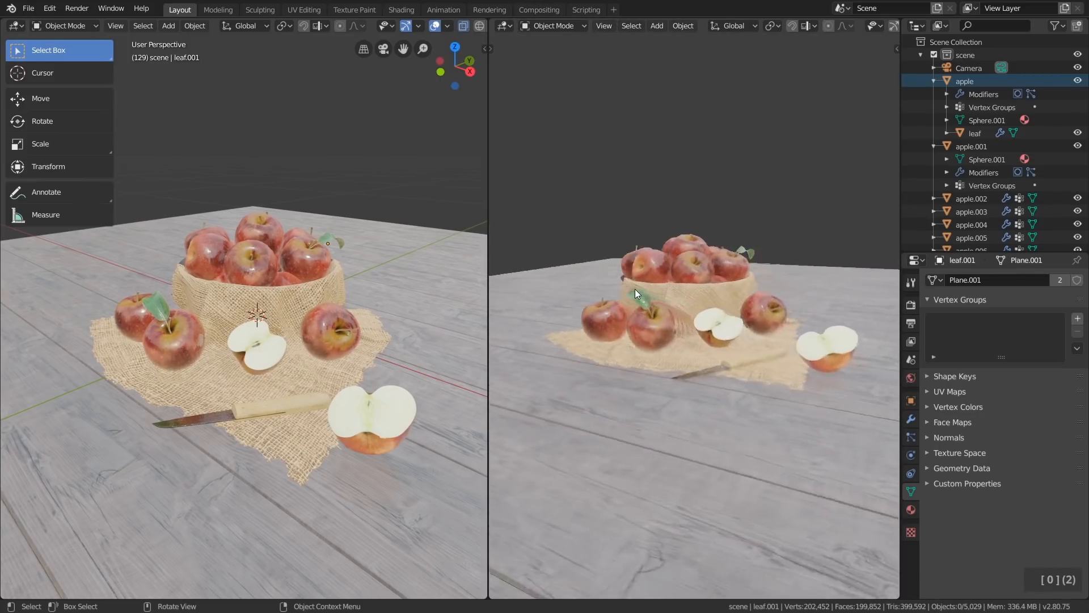
middle_drag(129, 250, 321, 283)
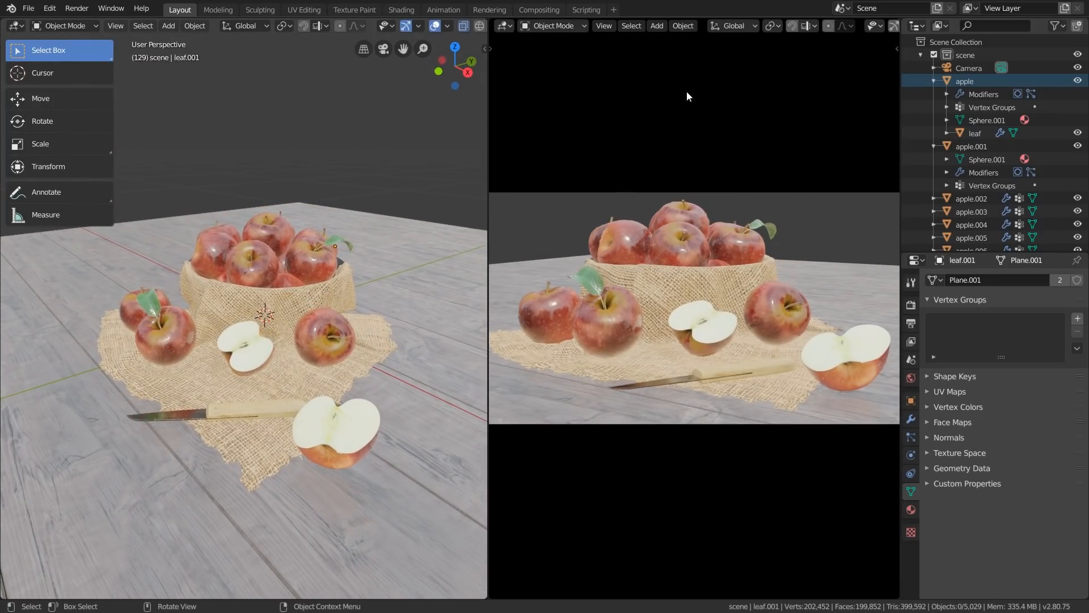
Toggle the gizmos and overlays on and off again in the camera viewport
middle_click(731, 25)
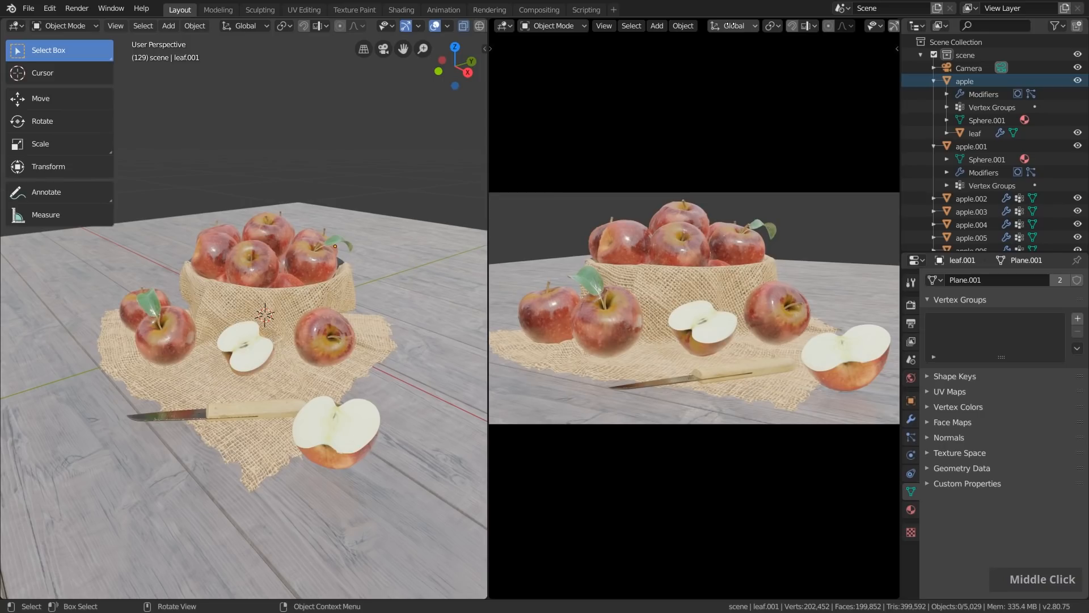
middle_drag(730, 24, 526, 31)
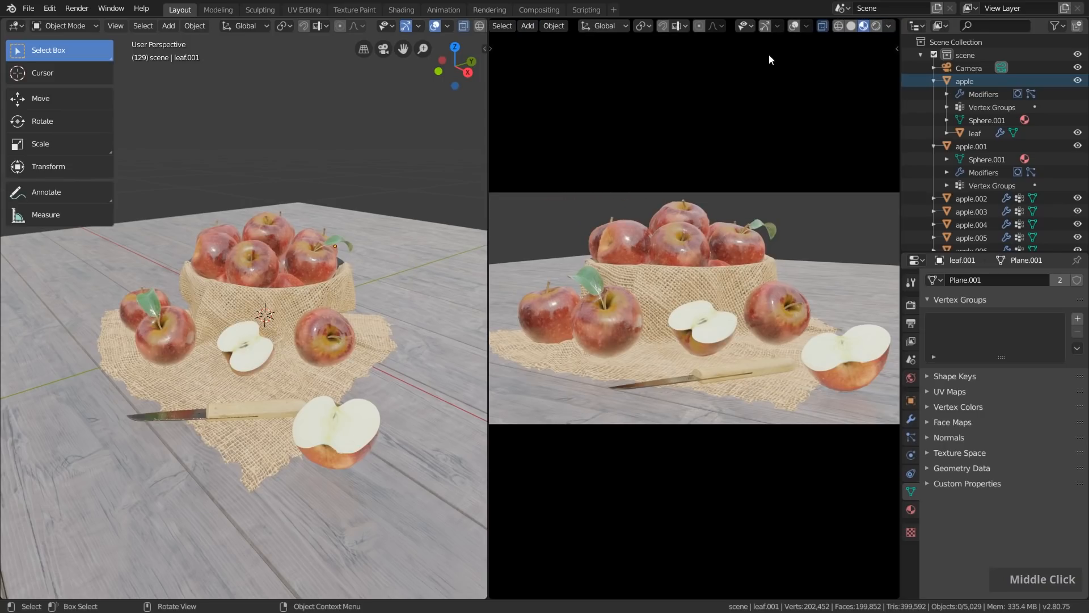
click(763, 26)
click(763, 26)
click(763, 26)
click(764, 26)
double_click(794, 26)
click(794, 26)
click(794, 26)
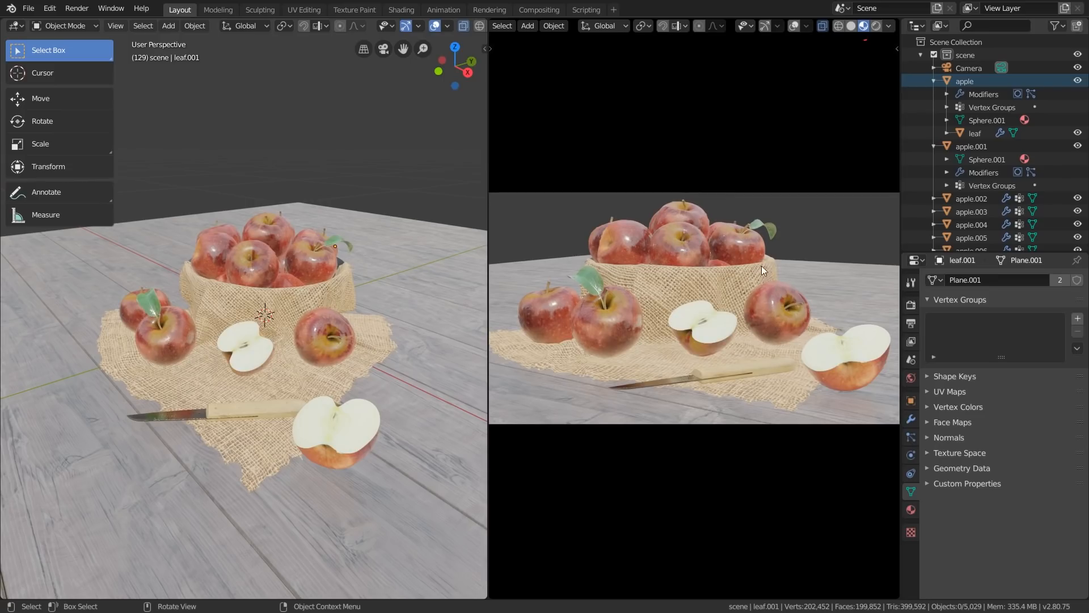
Switch both the camera viewport and the perspective viewport to Rendered shading
click(876, 26)
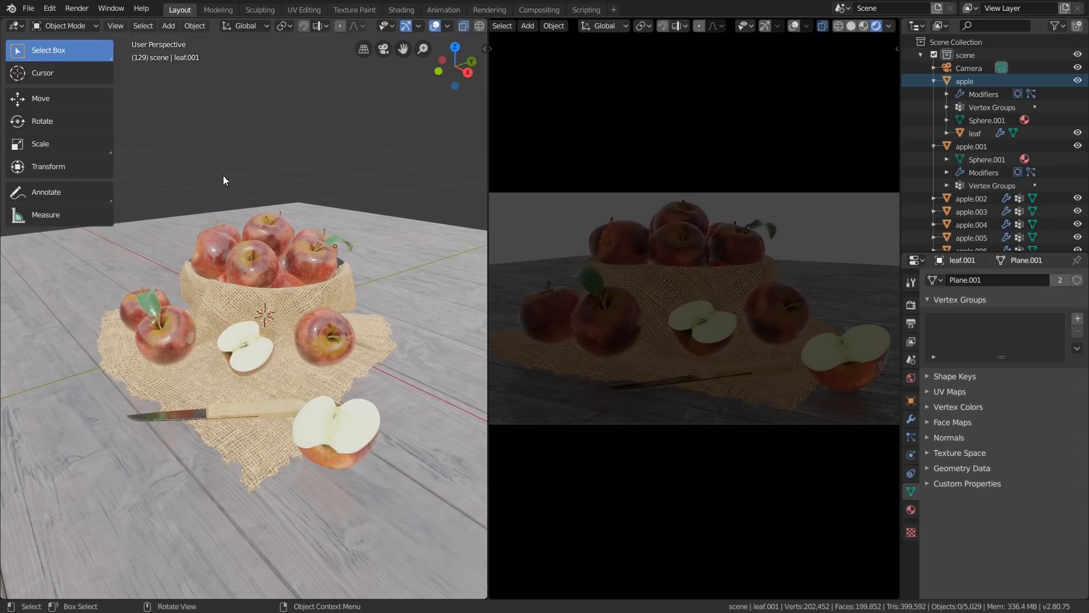
middle_drag(392, 28, 293, 30)
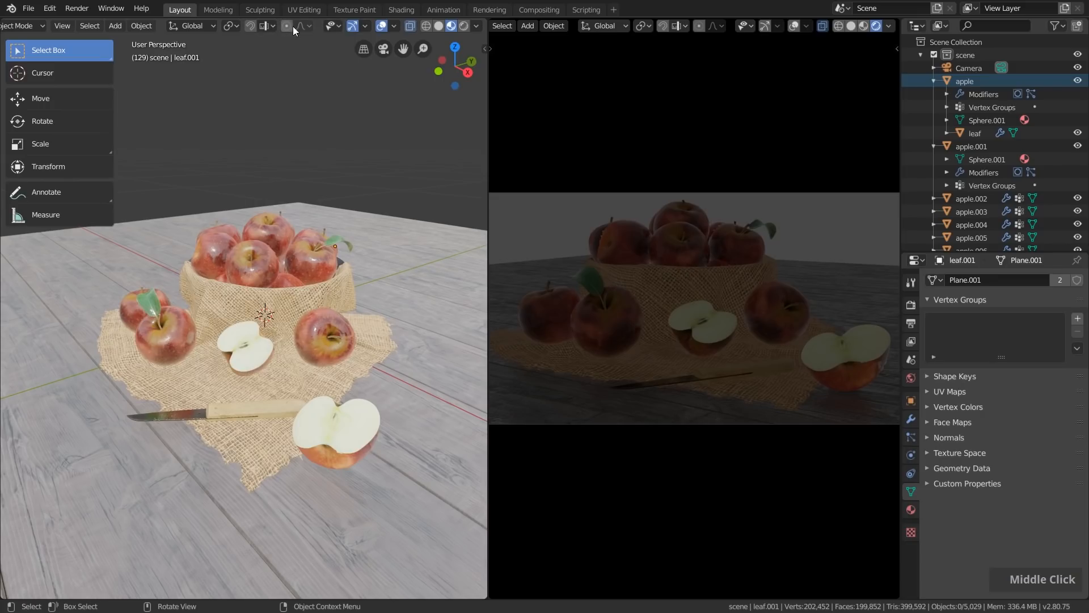
click(463, 26)
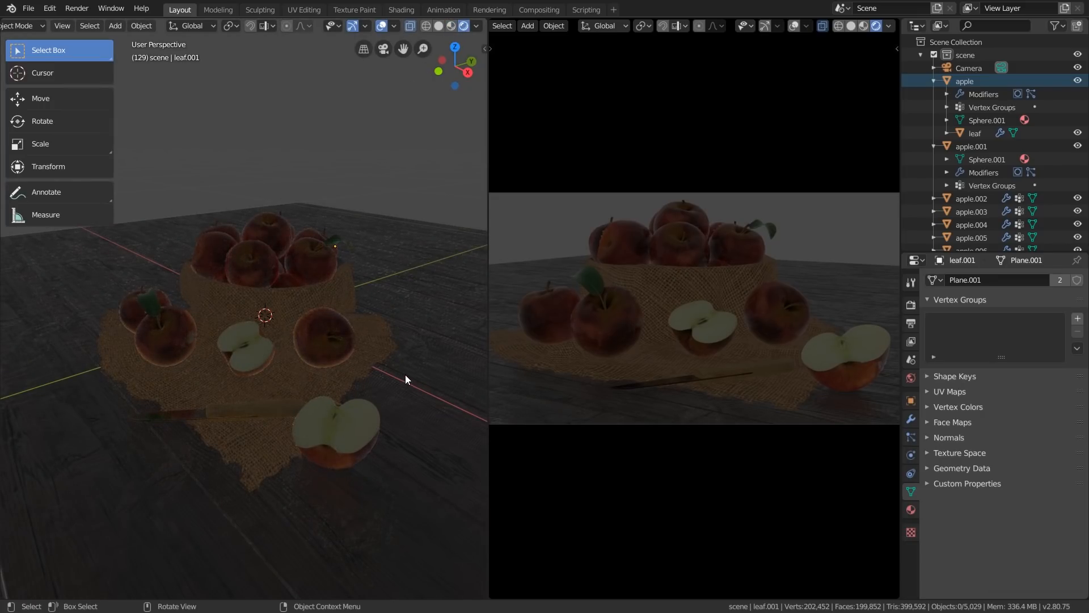
Review the available render engines in the scene's render settings and keep Eevee
click(911, 307)
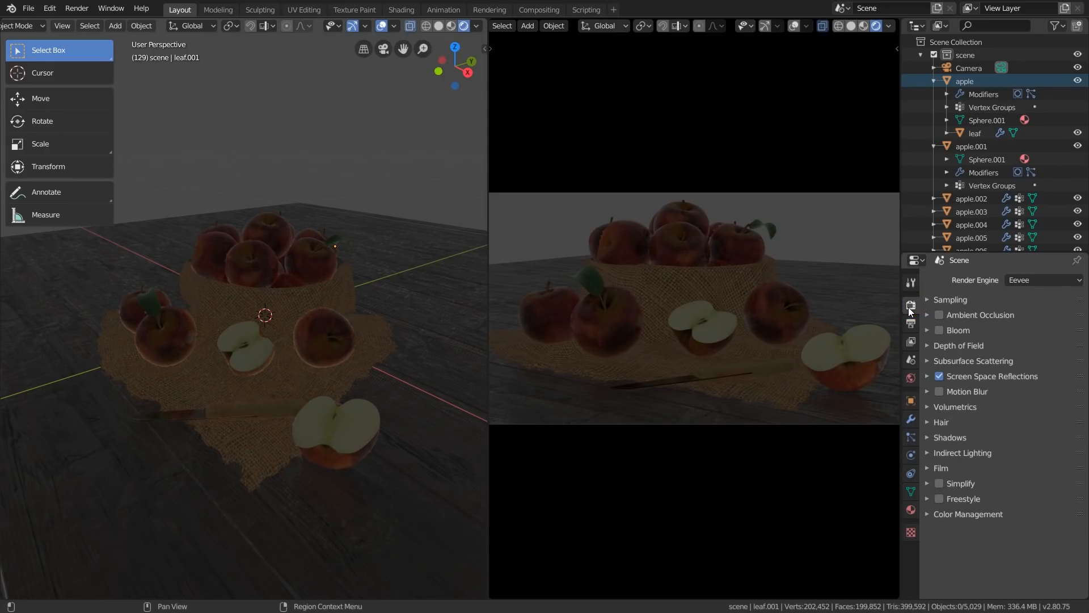
click(1033, 280)
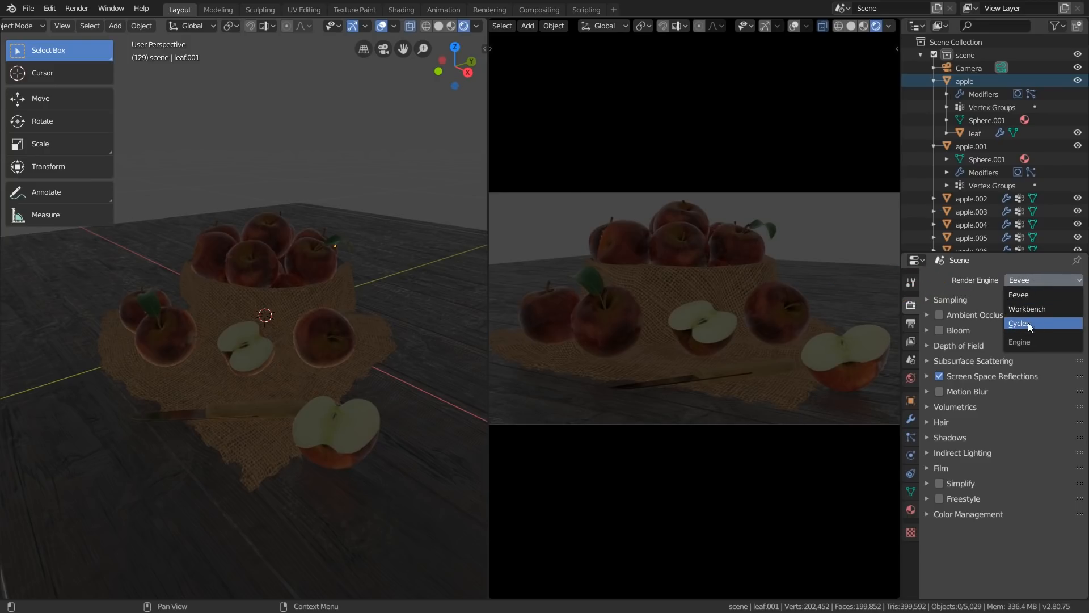
click(1036, 279)
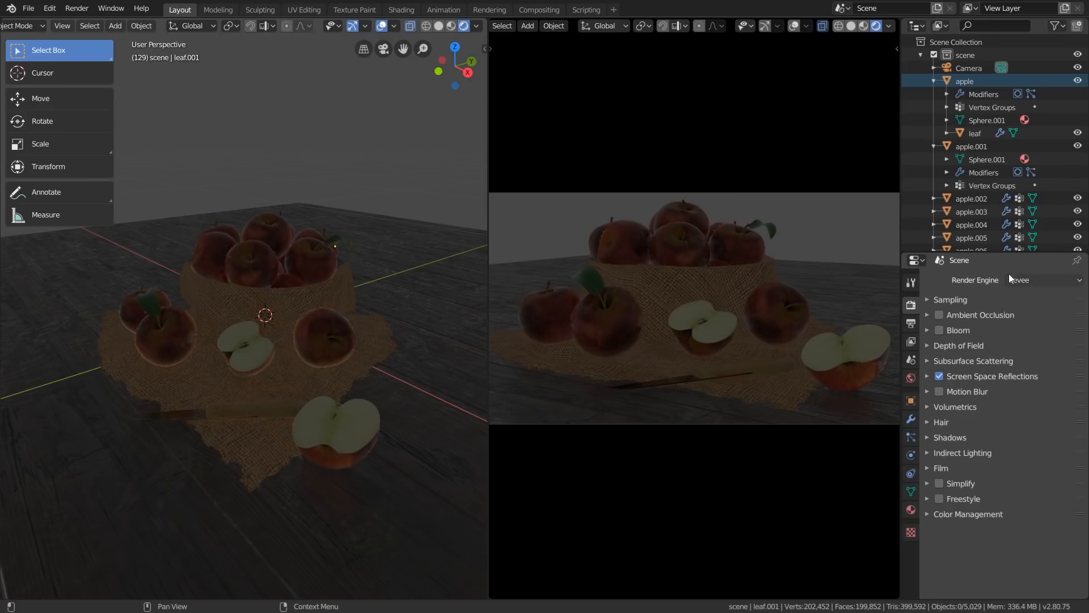
mouse_move(340, 317)
middle_down()
mouse_move(366, 325)
mouse_move(227, 381)
mouse_move(166, 300)
mouse_move(351, 305)
mouse_move(355, 319)
middle_up()
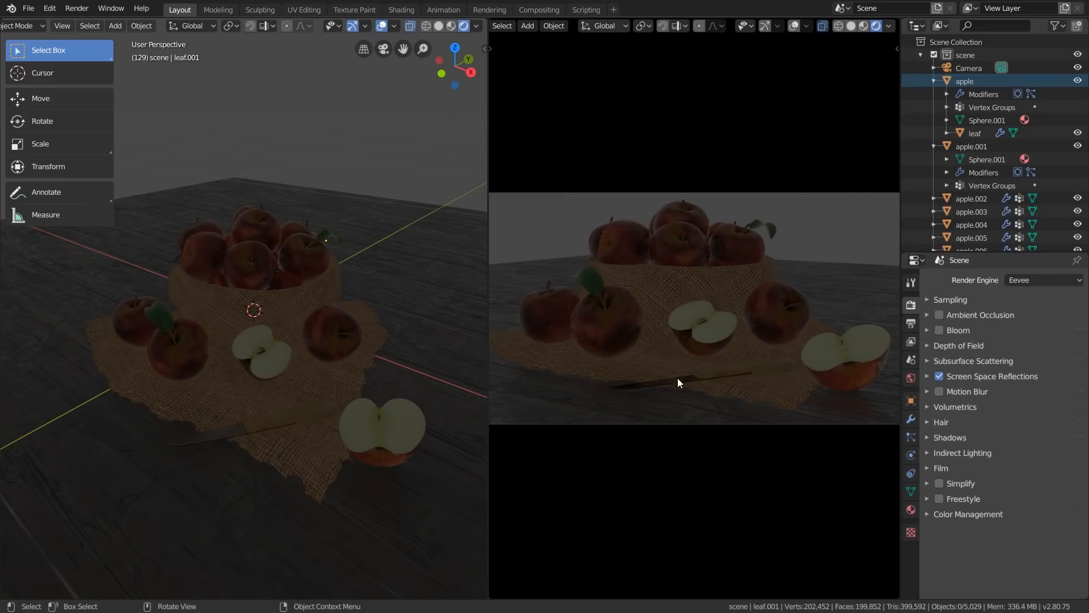
Try a bluish-green tint and another brightness for the world background color
click(911, 377)
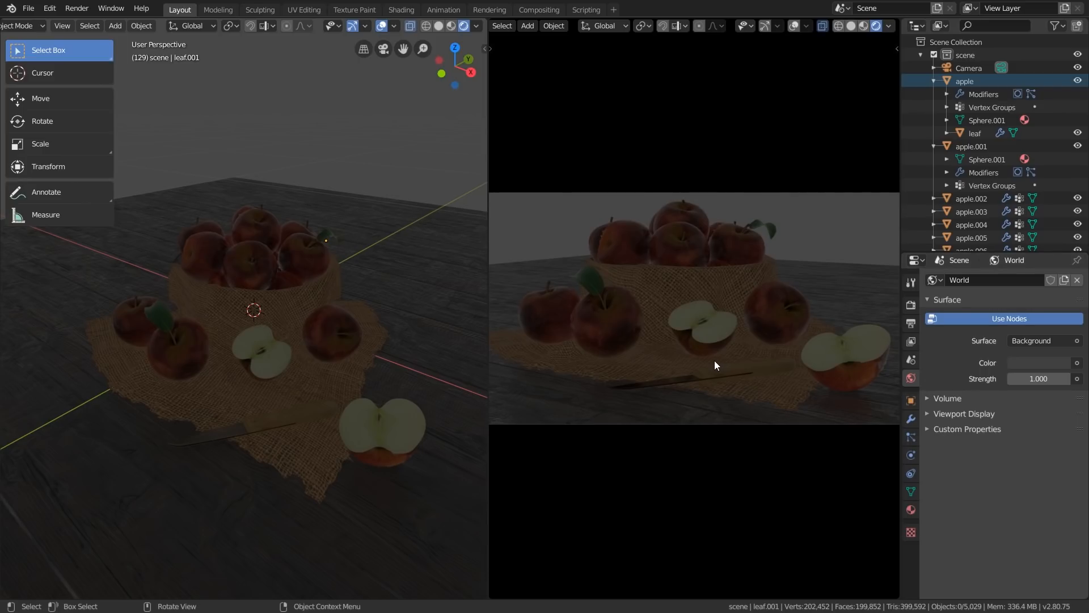
click(1031, 363)
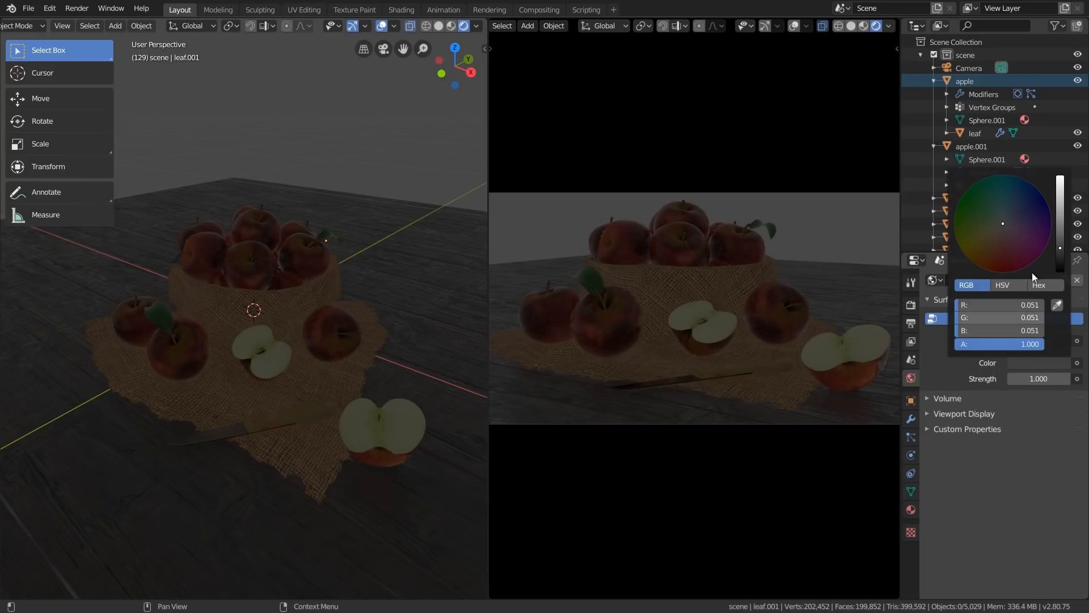
mouse_move(1034, 216)
mouse_down()
mouse_move(957, 205)
mouse_move(1002, 215)
mouse_up()
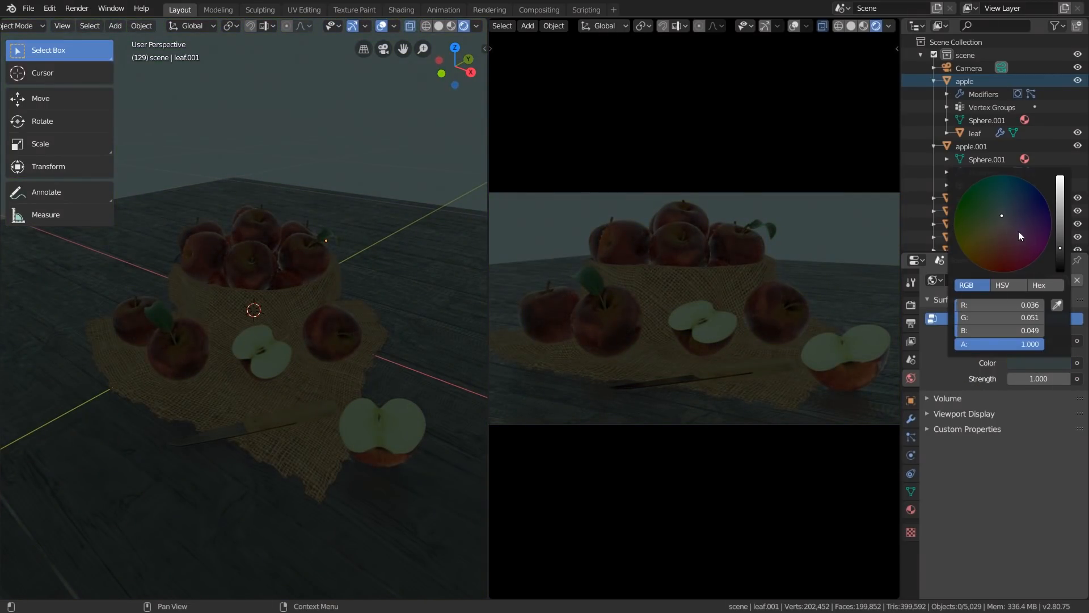
drag(1060, 260, 1060, 226)
key(Escape)
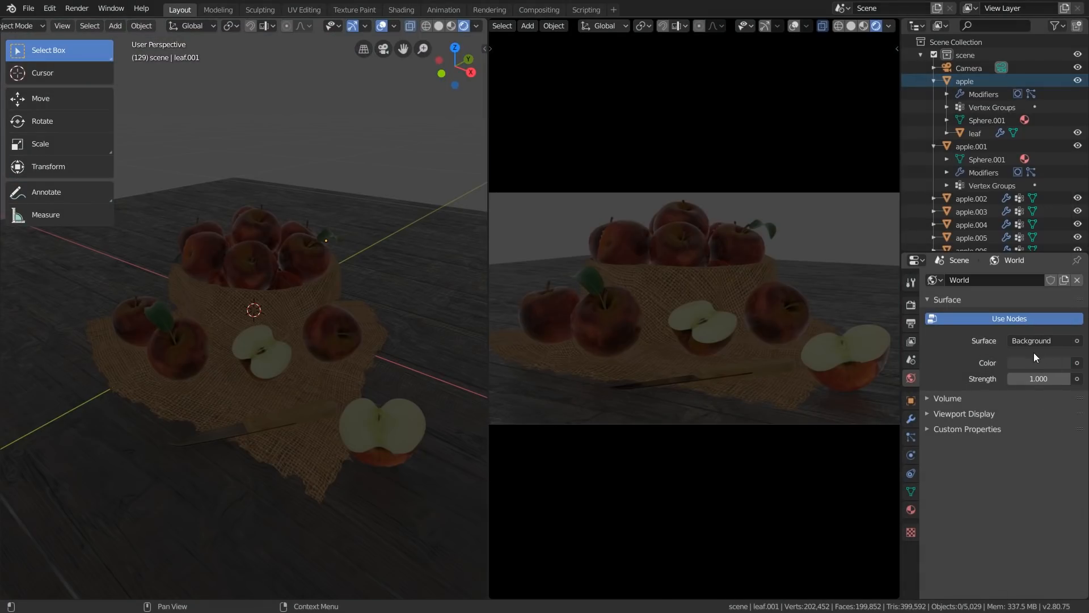
Try the world background strength at a higher value and at 0, and return it to 1
mouse_move(1036, 379)
mouse_down()
mouse_move(1075, 379)
mouse_move(1057, 378)
mouse_up()
double_click(1038, 378)
text(1)
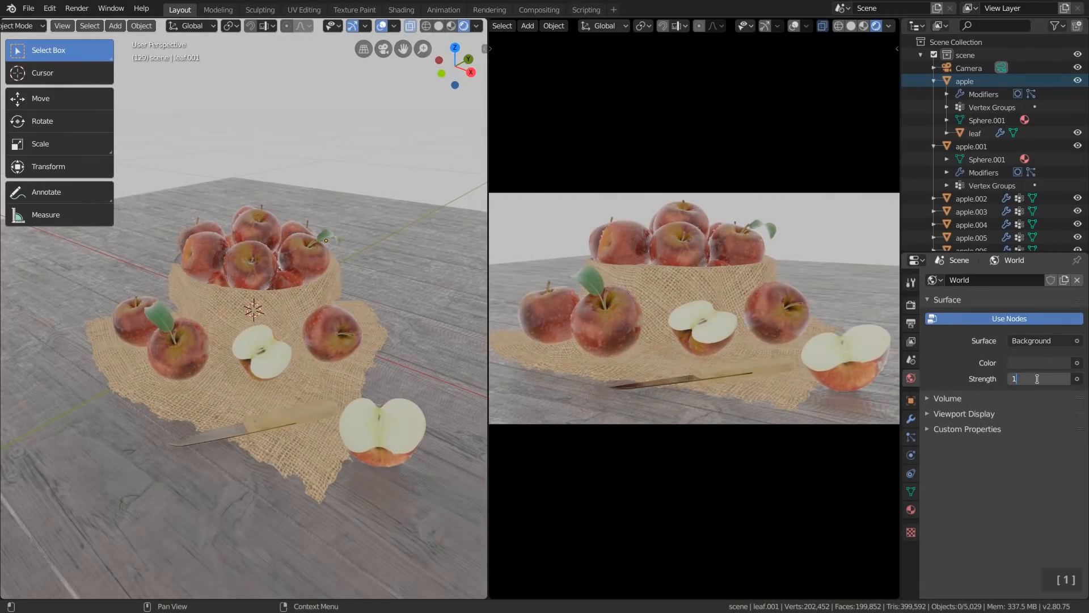
key(Return)
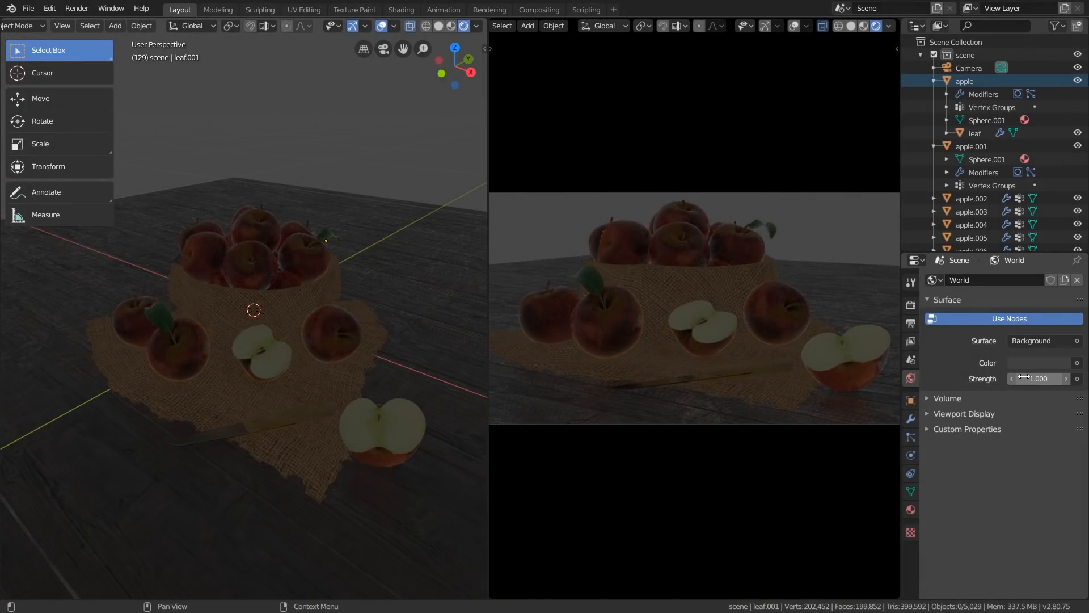
key(BackSpace)
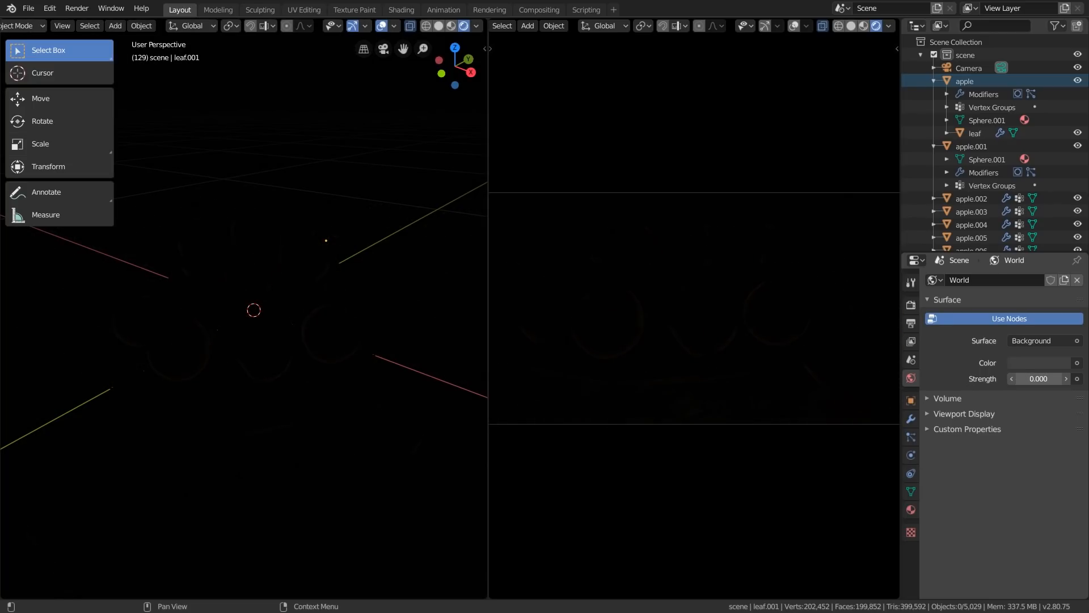
double_click(1027, 379)
text(1)
key(Return)
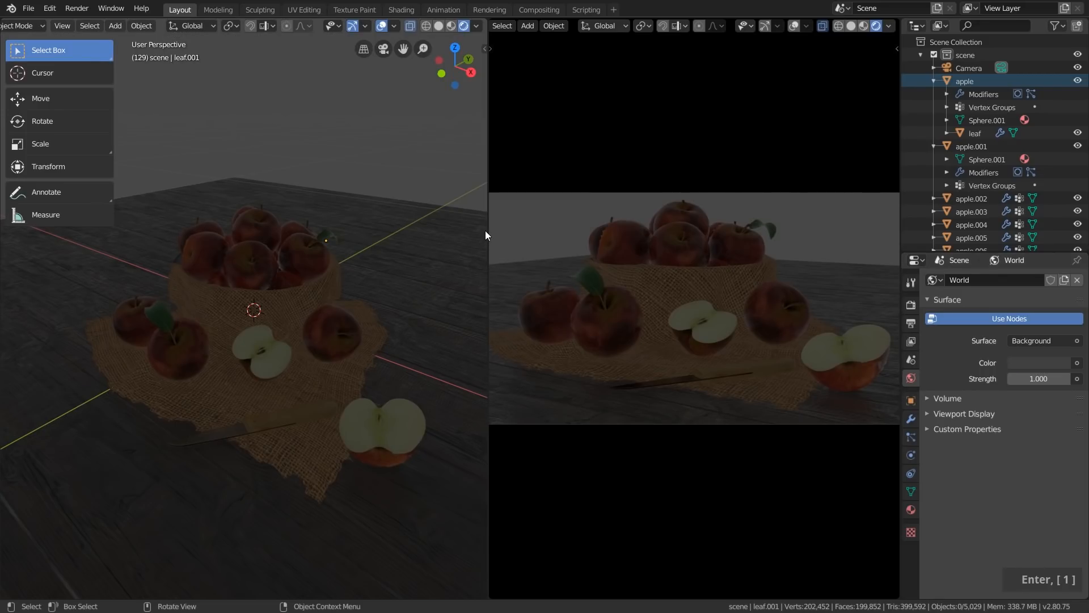
Widen the perspective viewport and add a Point light at the scene origin
drag(486, 230, 590, 230)
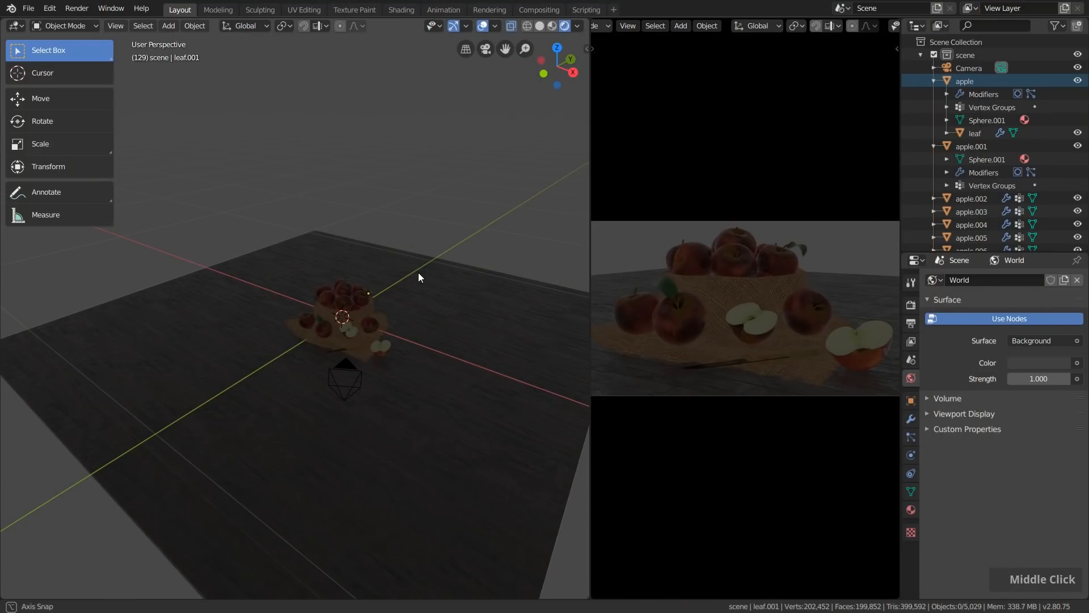
middle_drag(418, 272, 427, 270)
key(shift+a)
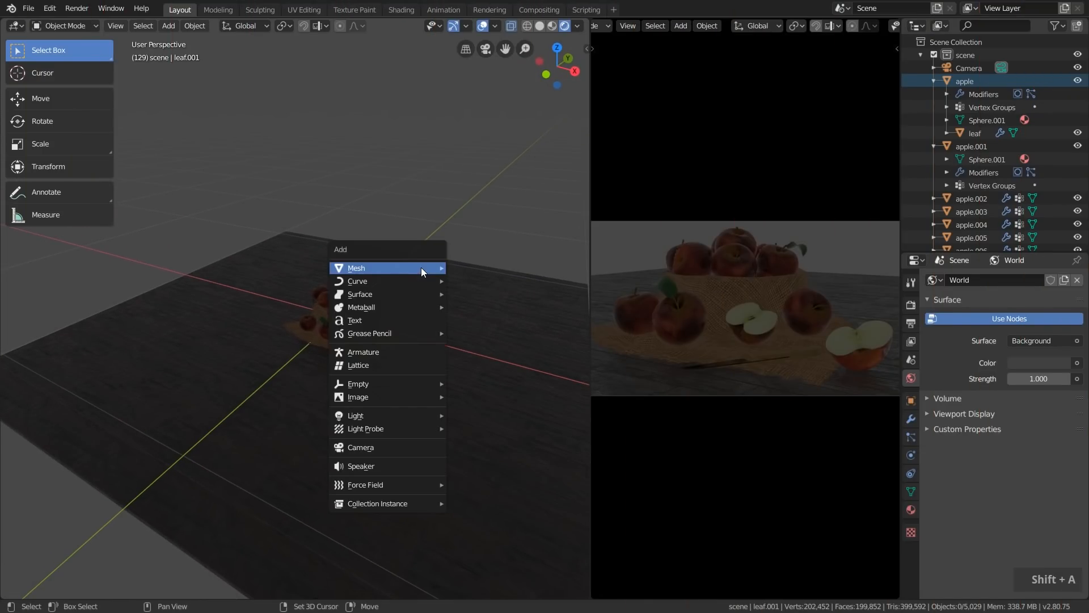
mouse_move(373, 414)
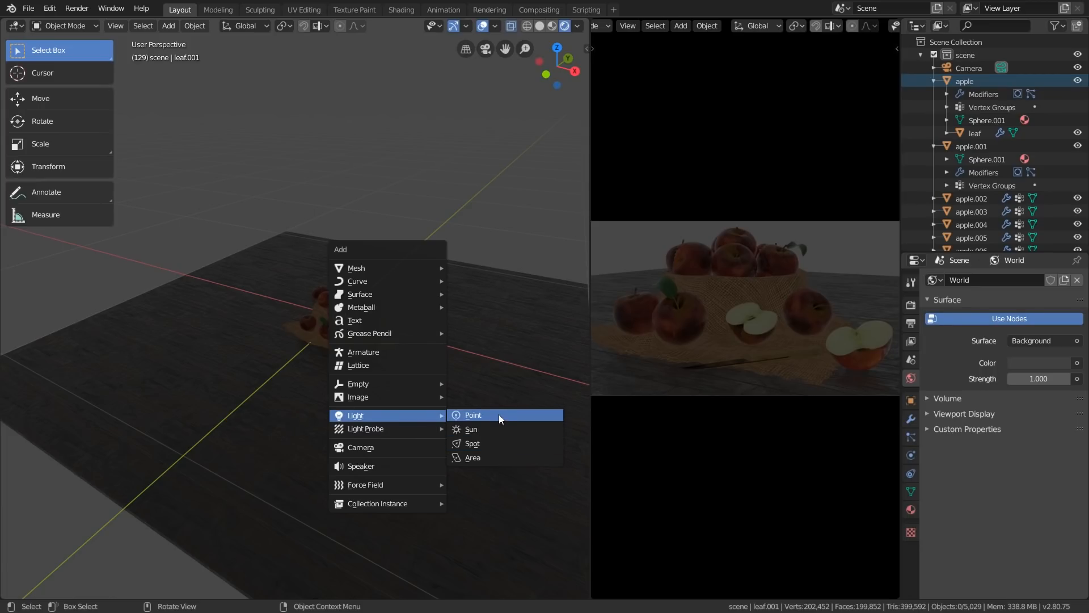
key(shift+a)
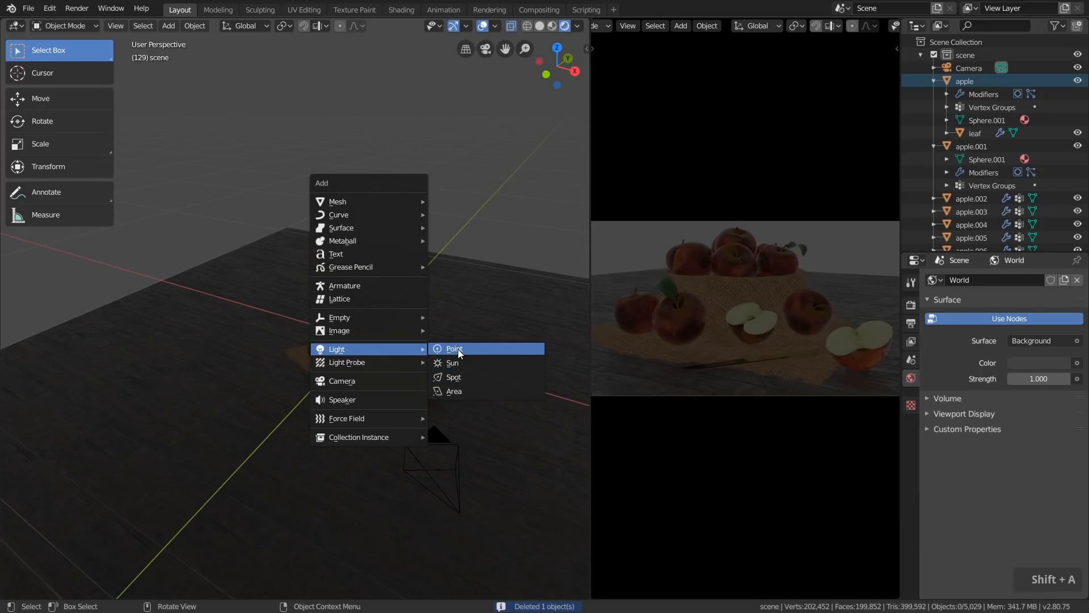
click(458, 349)
middle_drag(363, 336, 389, 313)
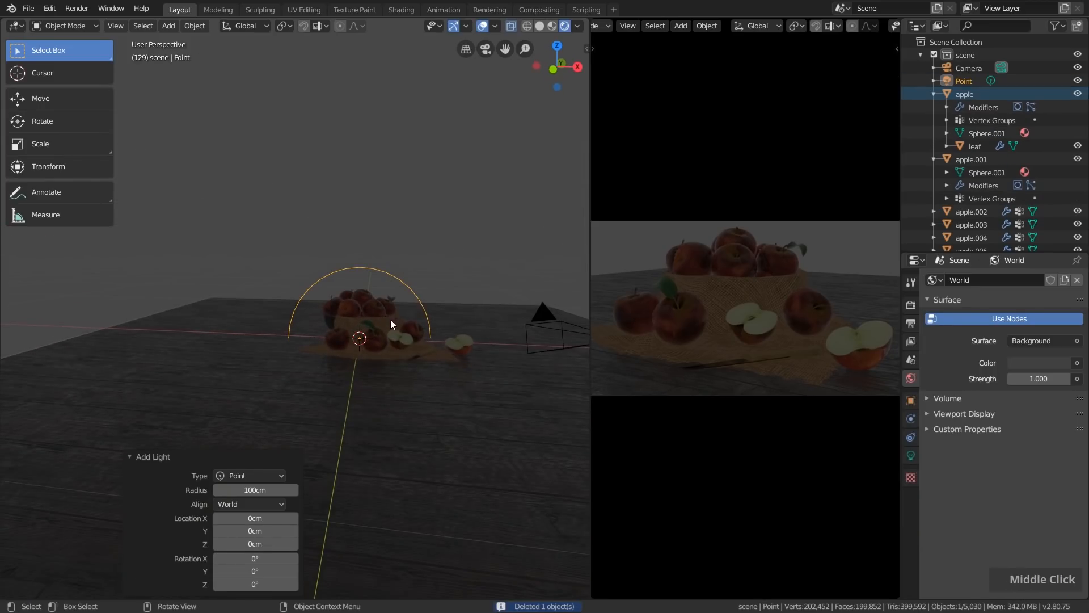
Move the point light above and beside the apple bowl, by about -30 cm in X, -2.57 cm in Y and 22.1 cm in Z
key(g)
click(325, 289)
middle_drag(324, 290, 285, 295)
scroll(168, 219, up, 3)
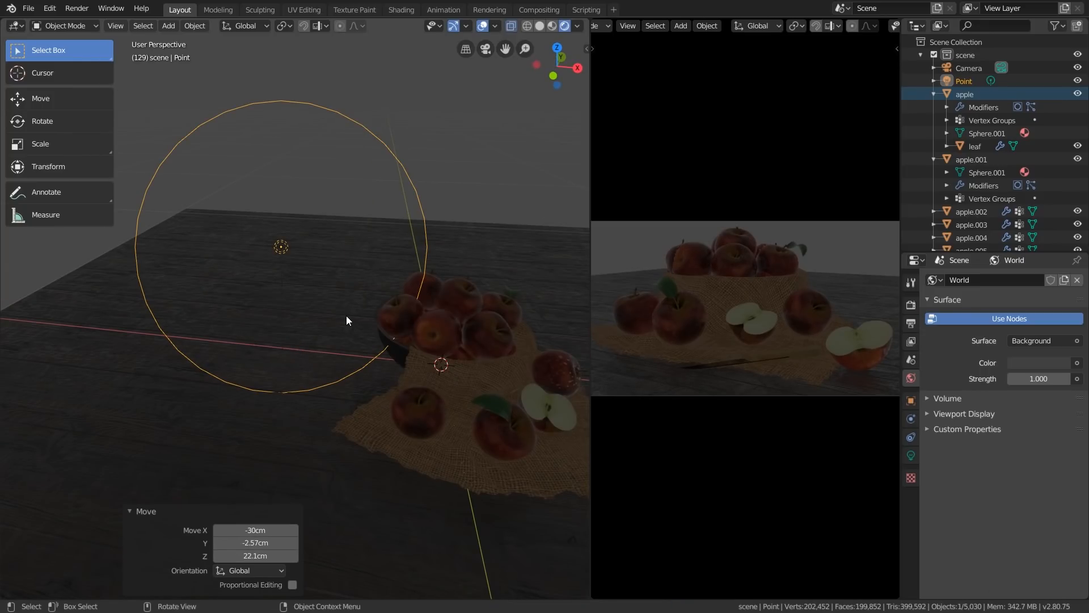
Set the point light's power to 10 W
click(909, 453)
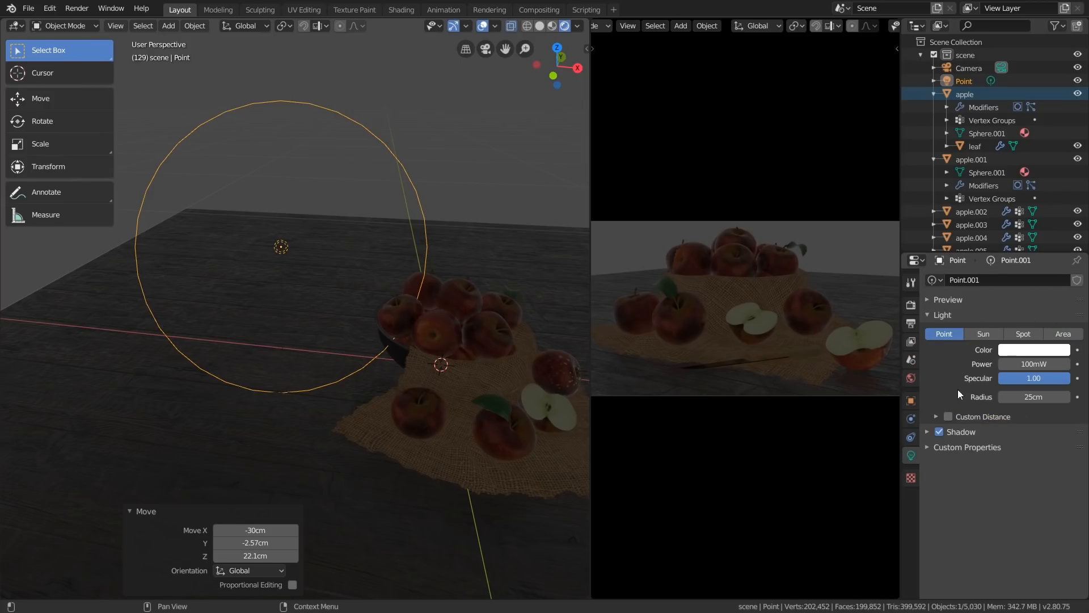
click(1024, 363)
text(10)
key(Return)
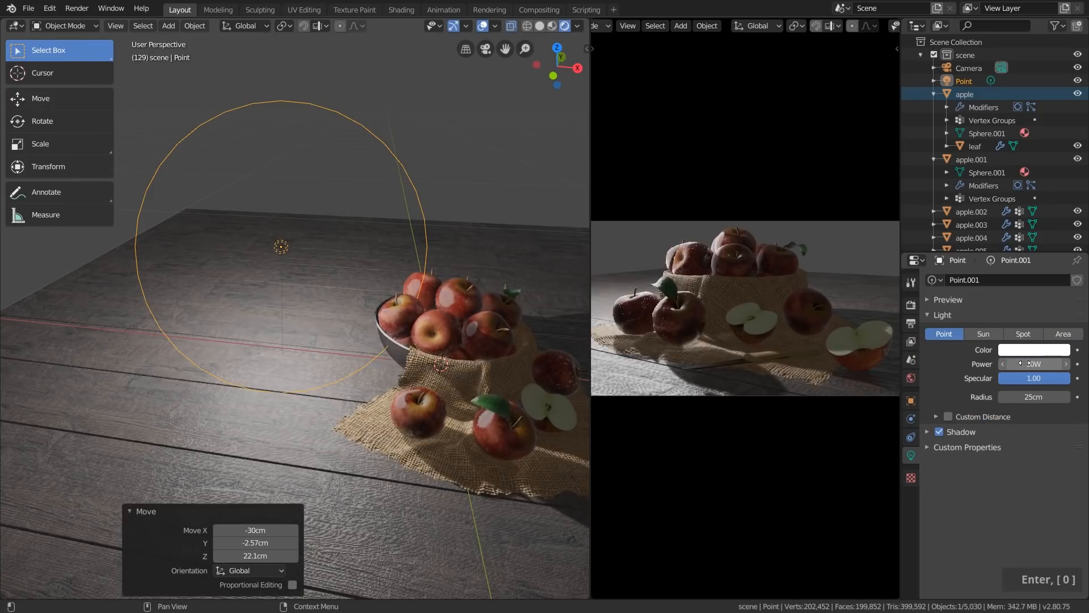
Adjust the point light's color, keeping it close to white
click(1039, 352)
drag(1010, 251, 1002, 223)
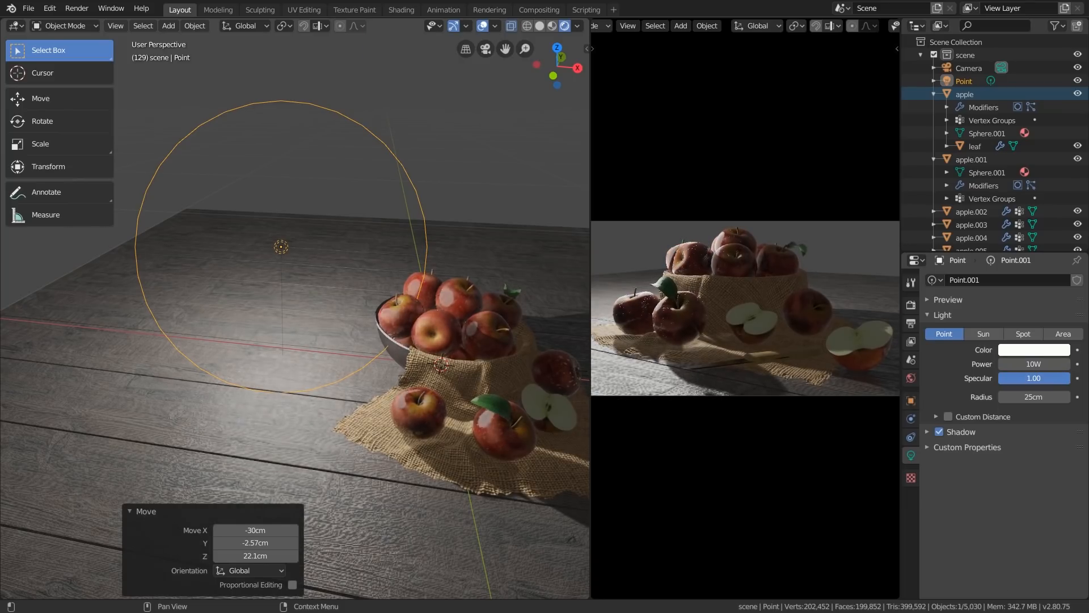
scroll(403, 286, up, 5)
scroll(437, 305, down, 5)
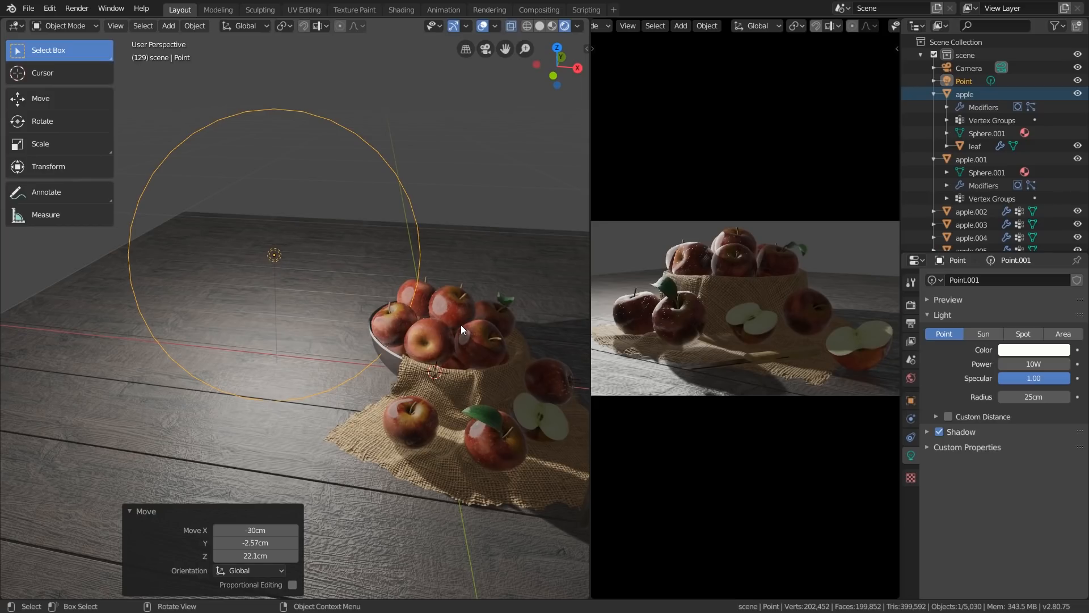
Reduce the point light's radius to 4.3 cm
mouse_move(278, 249)
middle_down()
mouse_move(315, 230)
mouse_move(279, 266)
middle_up()
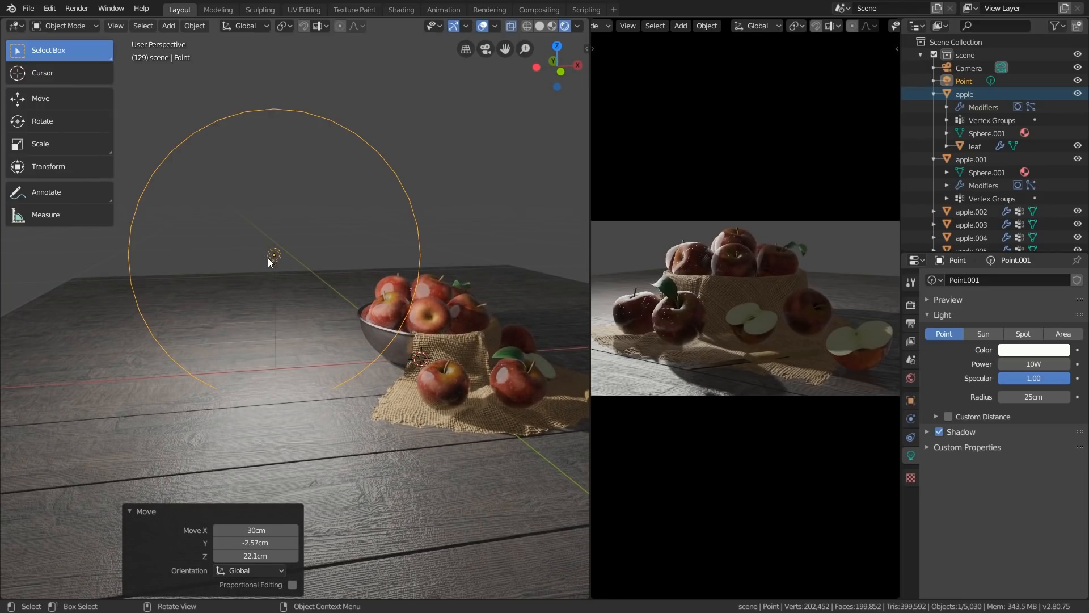
middle_drag(296, 254, 366, 281)
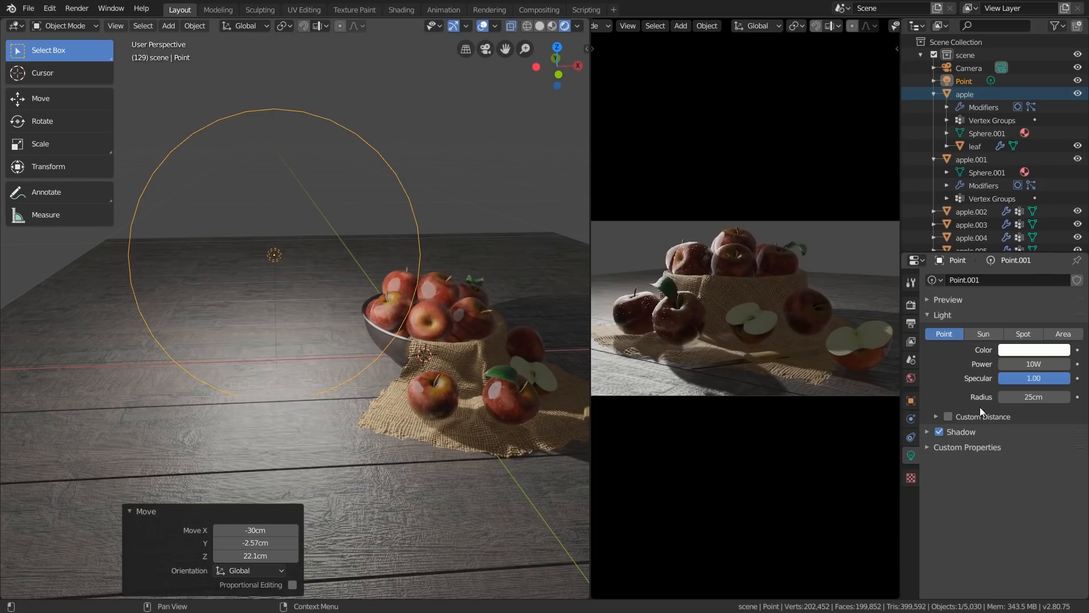
drag(1045, 379, 1029, 397)
scroll(415, 279, up, 3)
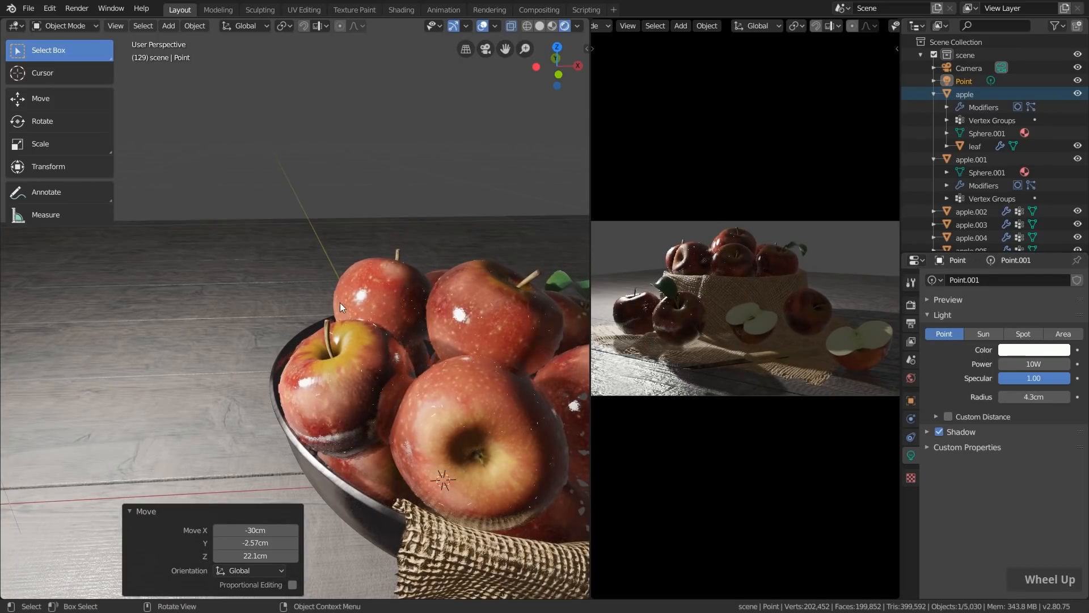
Move the point light slightly, by about 1.65 cm in X, 1.07 cm in Y and 2.79 cm in Z
scroll(346, 302, down, 3)
shift+middle_drag(183, 270, 304, 250)
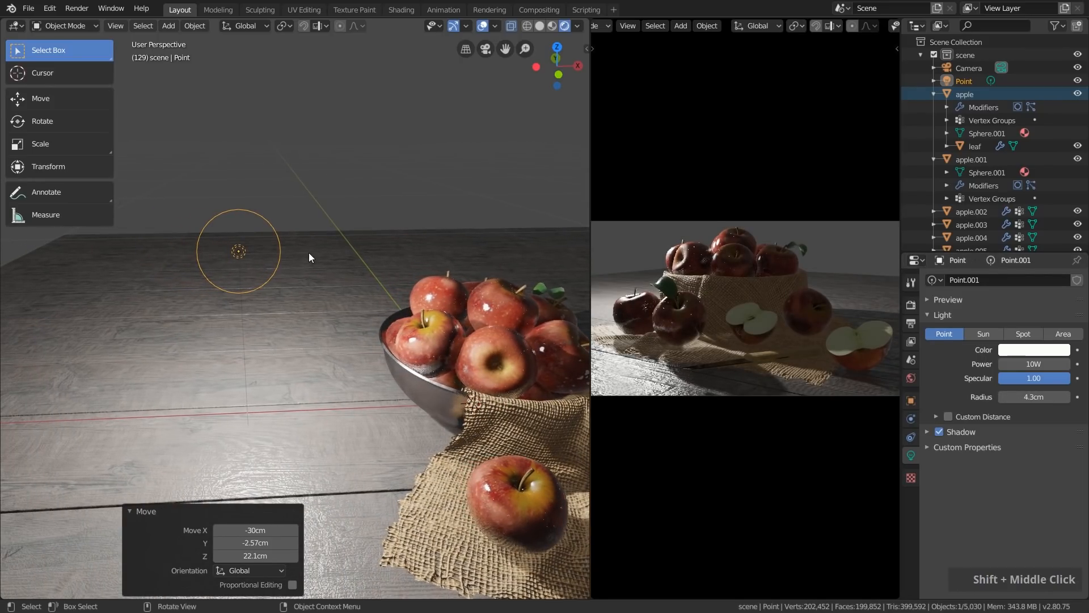
key(g)
click(301, 288)
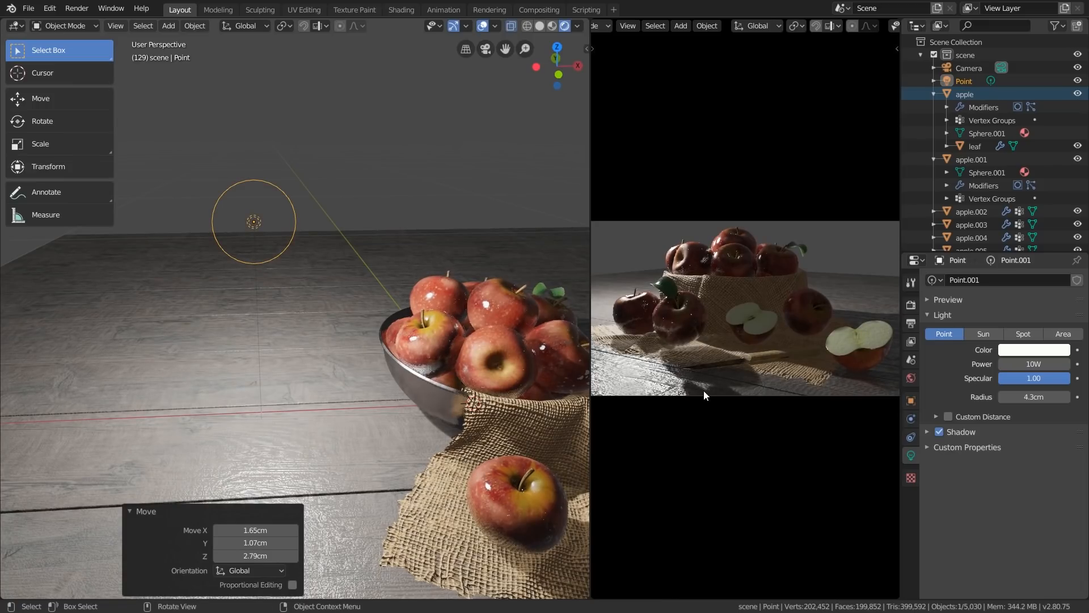
Enable the point light's custom distance and set the distance to 40 cm
click(937, 416)
click(948, 416)
click(1034, 435)
text(10)
key(Return)
click(1034, 435)
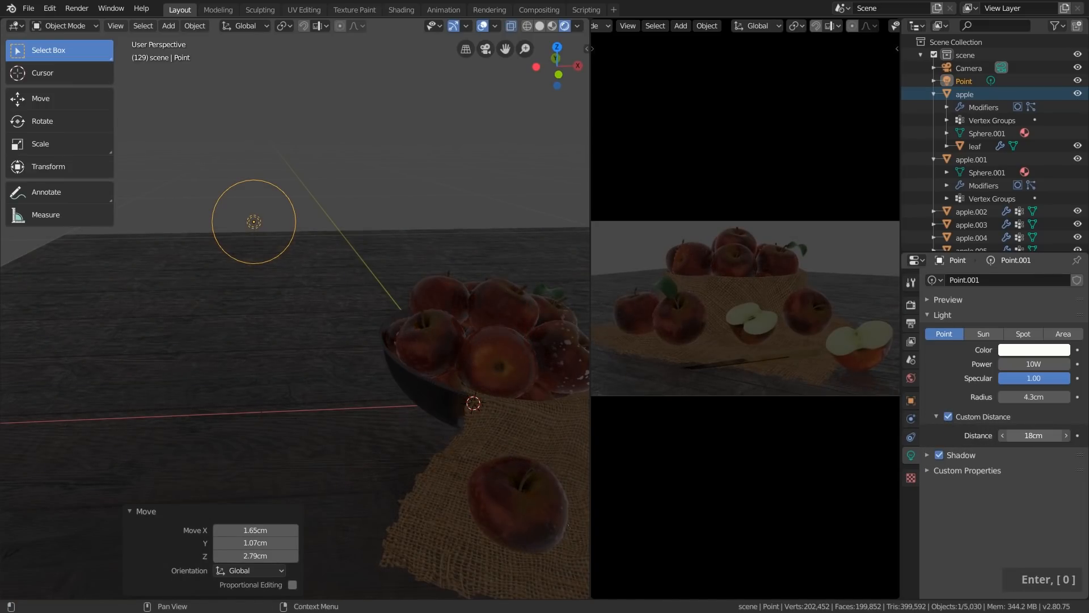
text(40)
key(Return)
Move the point light about 8.62 cm in X, -0.31 cm in Y and 0.66 cm in Z, and disable its custom distance
scroll(237, 264, down, 5)
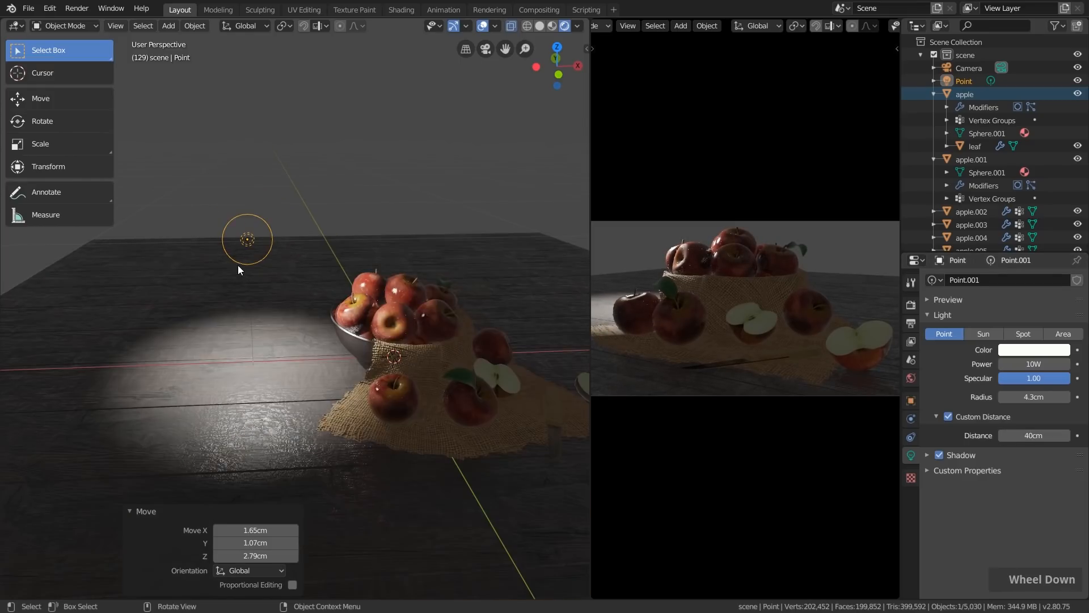
key(g)
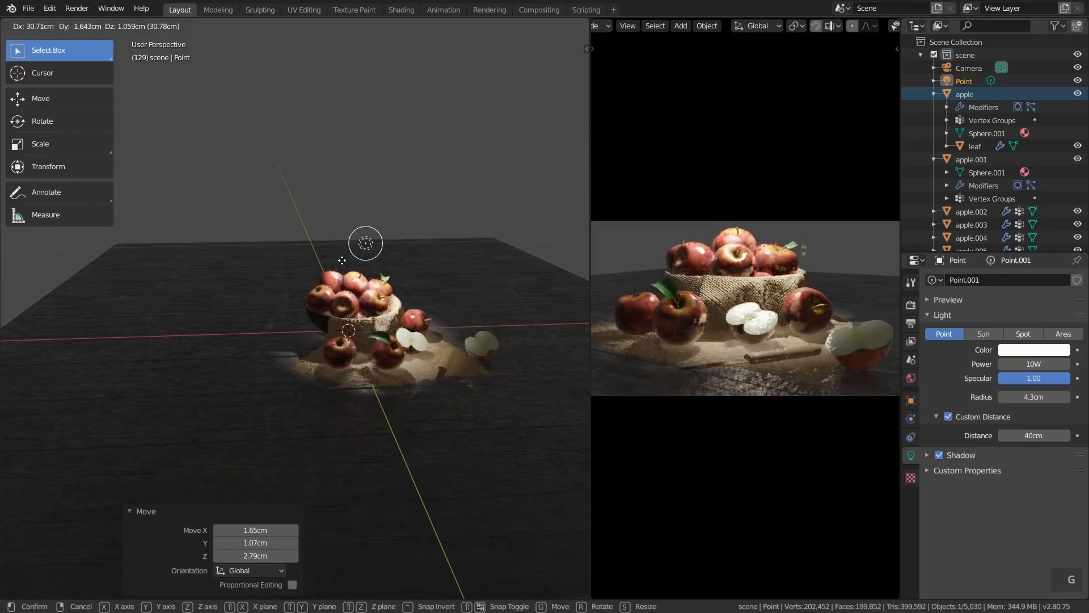
click(281, 267)
key(Escape)
click(948, 416)
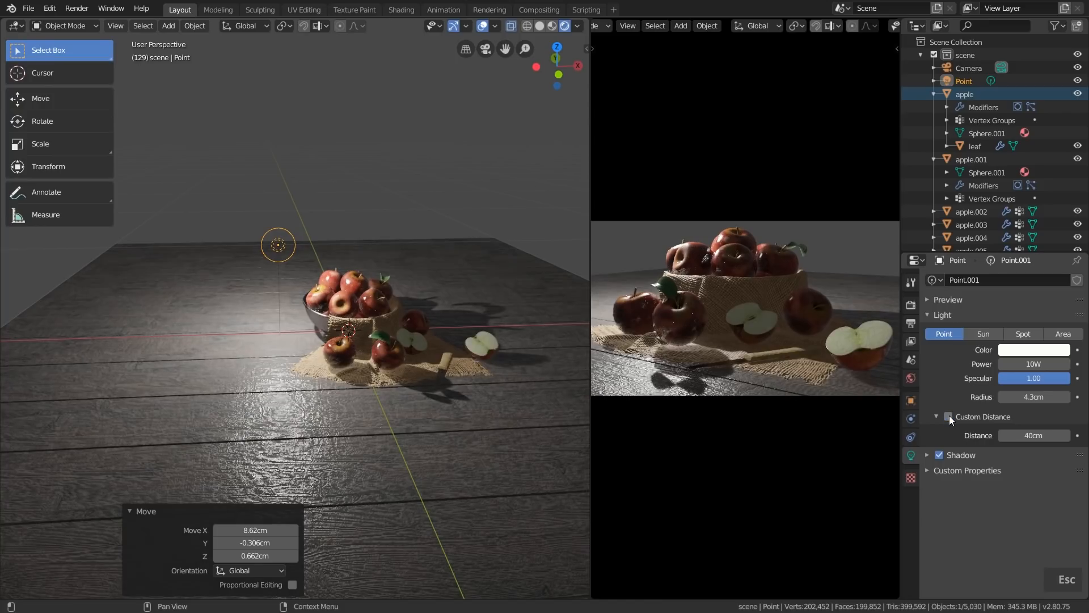
Move the point light away from the apple bowl, by about -9.83 cm in X, -2.59 cm in Y and -1.58 cm in Z
middle_drag(442, 312, 369, 326)
key(g)
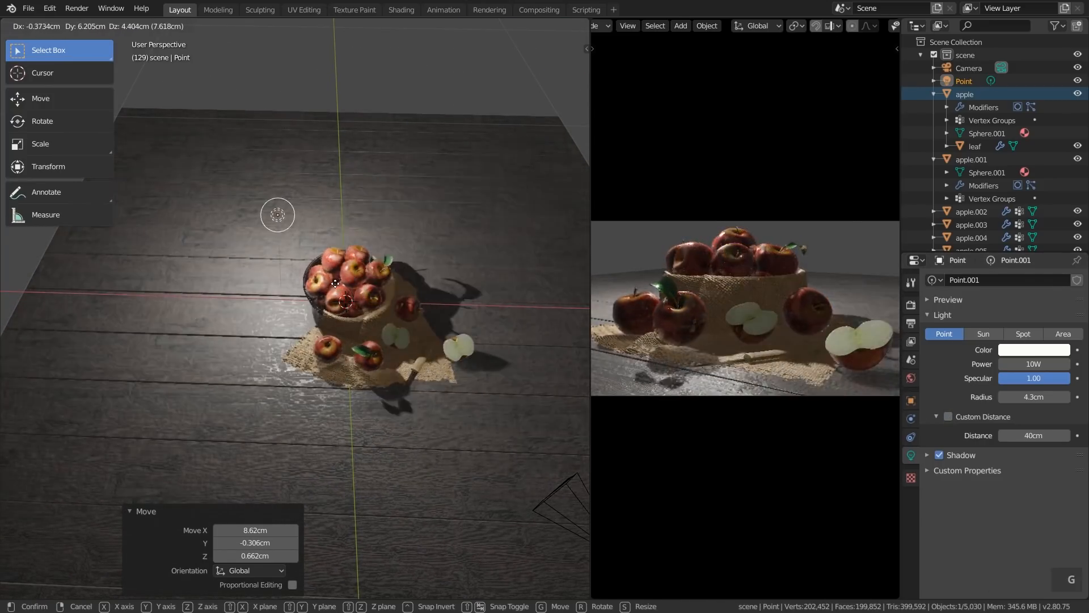
click(321, 327)
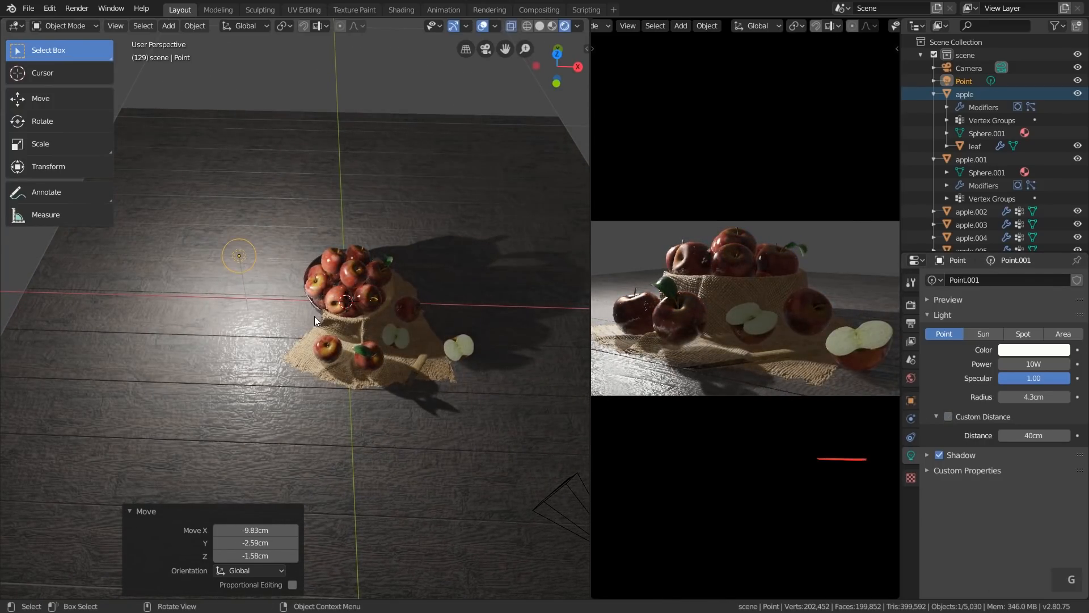
Toggle the point light's shadow off and back on, and show its detailed shadow settings
click(940, 454)
click(939, 453)
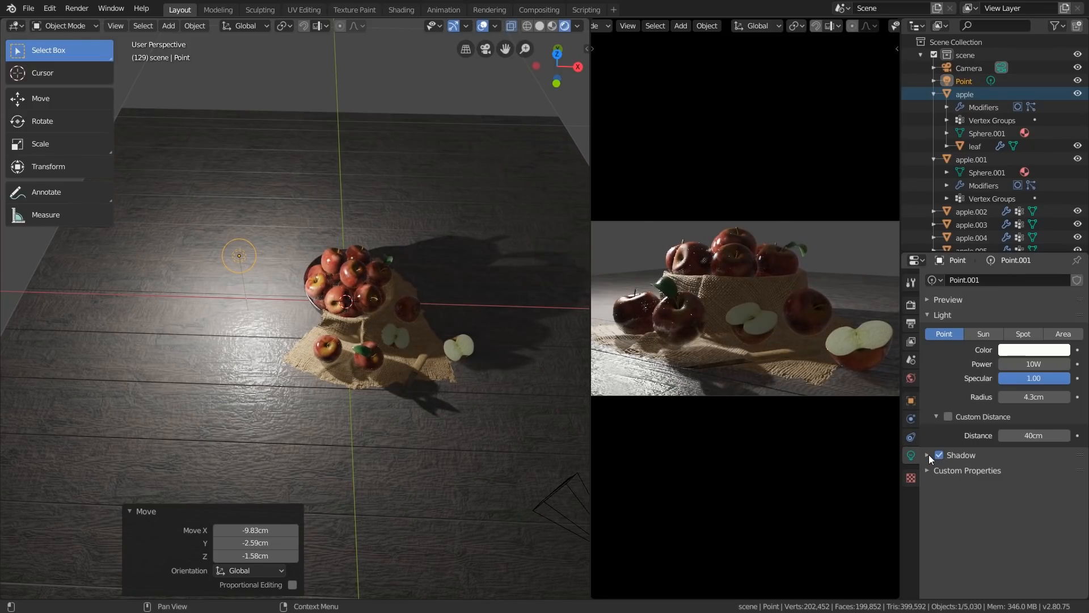
click(928, 455)
scroll(942, 445, down, 2)
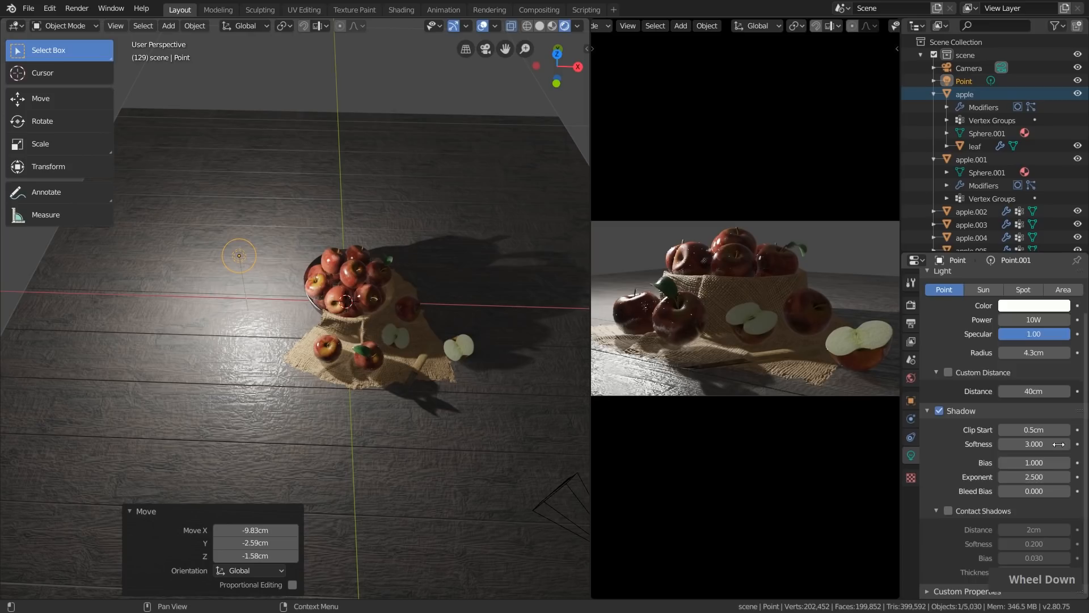
Enable contact shadows on the point light and set their distance to 4.3 cm
middle_drag(301, 361, 319, 330)
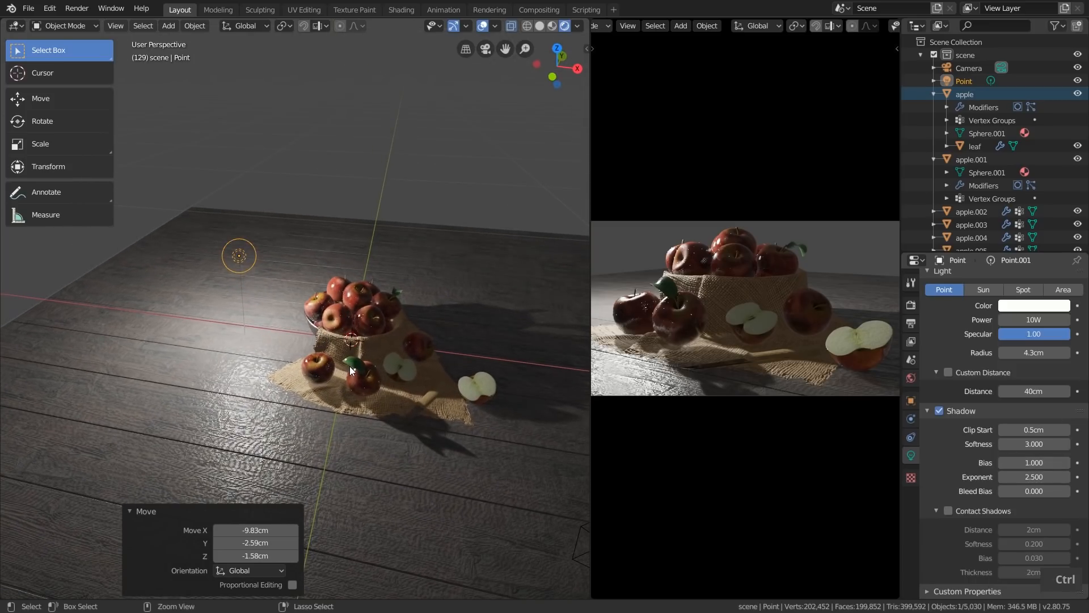
ctrl+middle_drag(350, 448, 348, 307)
shift+middle_drag(353, 490, 359, 396)
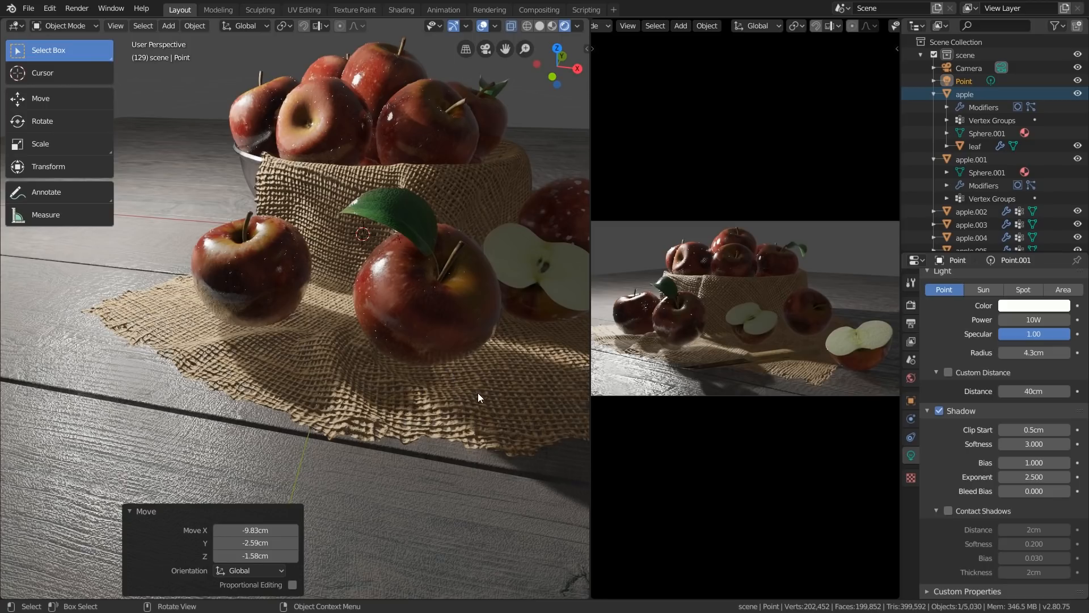
double_click(949, 511)
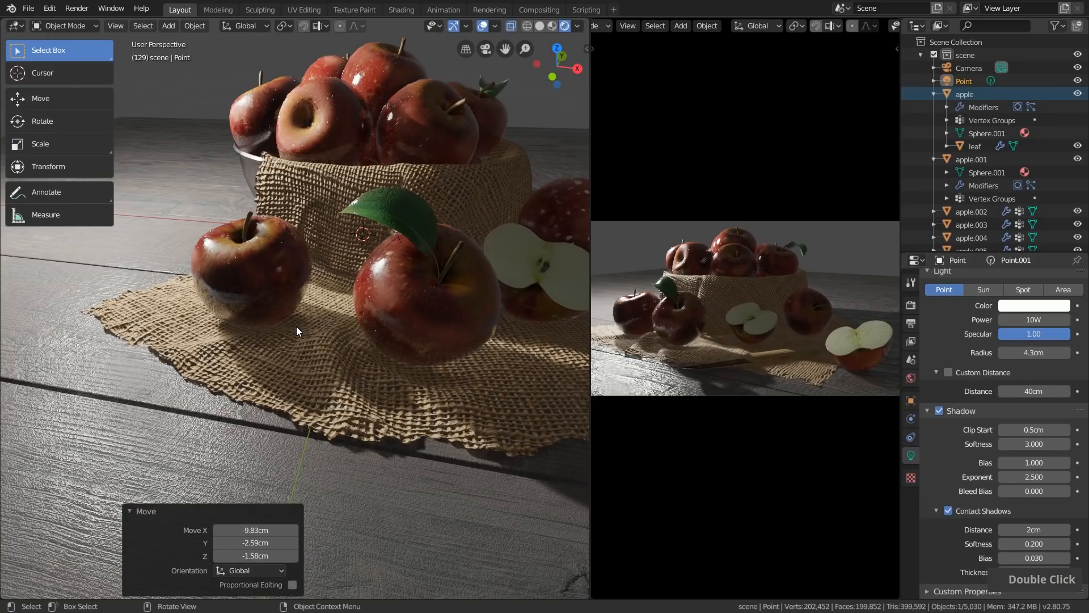
mouse_move(1029, 530)
mouse_down()
mouse_move(1061, 529)
mouse_move(1041, 530)
mouse_up()
scroll(520, 350, down, 3)
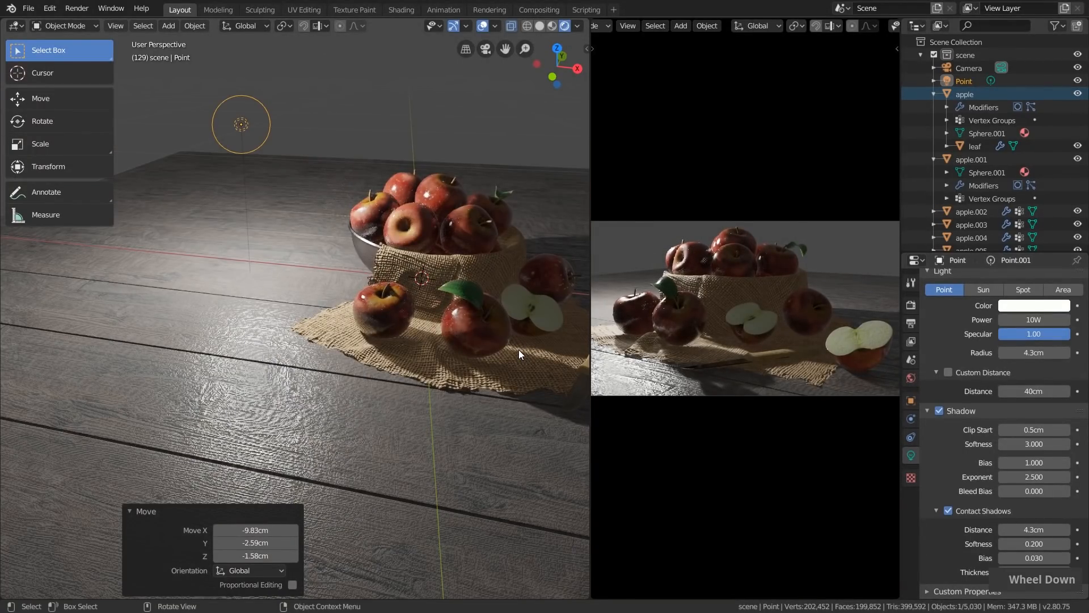
Delete the point light from the scene
shift+middle_drag(515, 349, 475, 349)
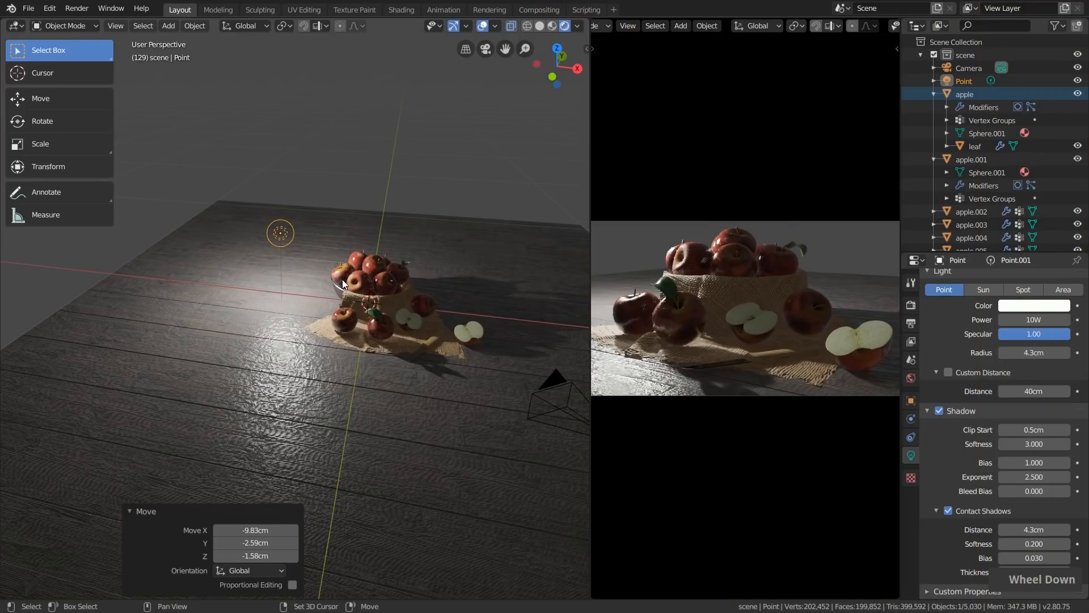
key(shift+x)
click(348, 285)
Add a Sun light and move it about 11.5 cm in X, 11.3 cm in Y and 50.7 cm in Z
middle_drag(349, 285, 367, 326)
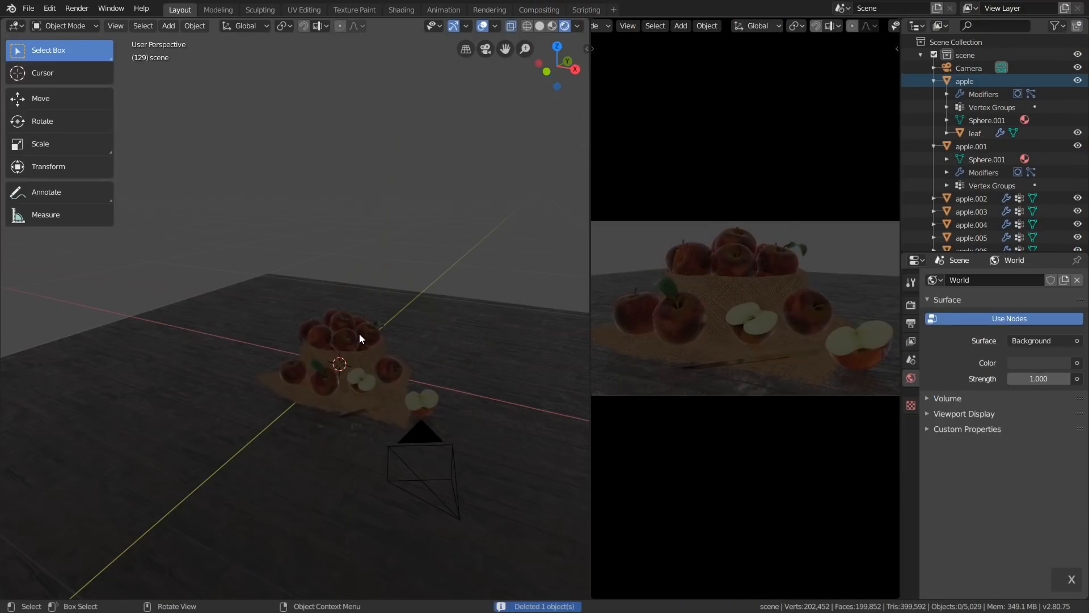
key(shift+a)
mouse_move(366, 326)
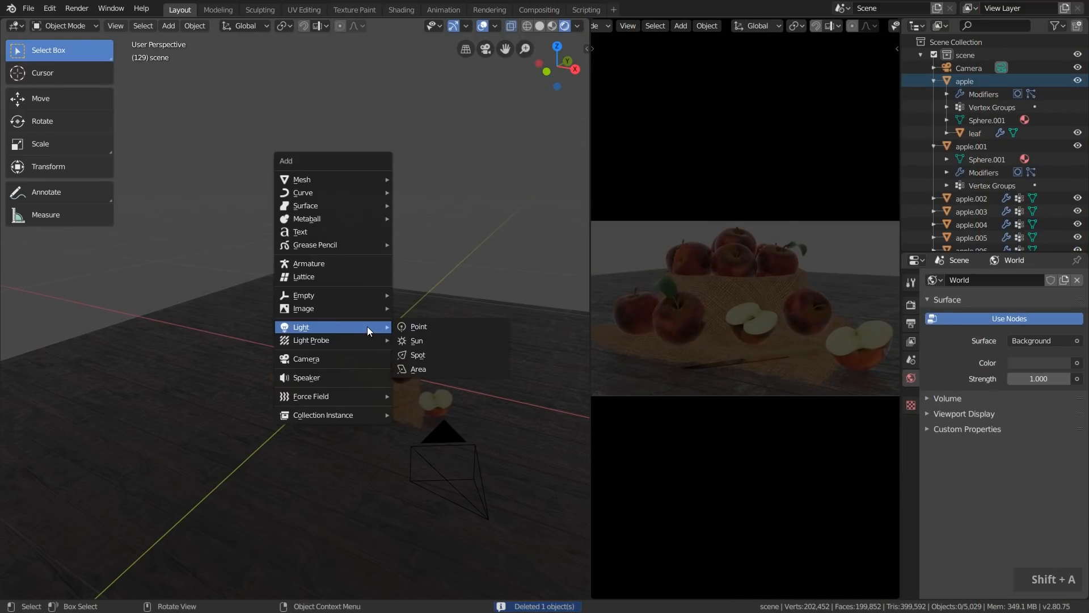
click(431, 342)
middle_drag(402, 342, 426, 356)
key(g)
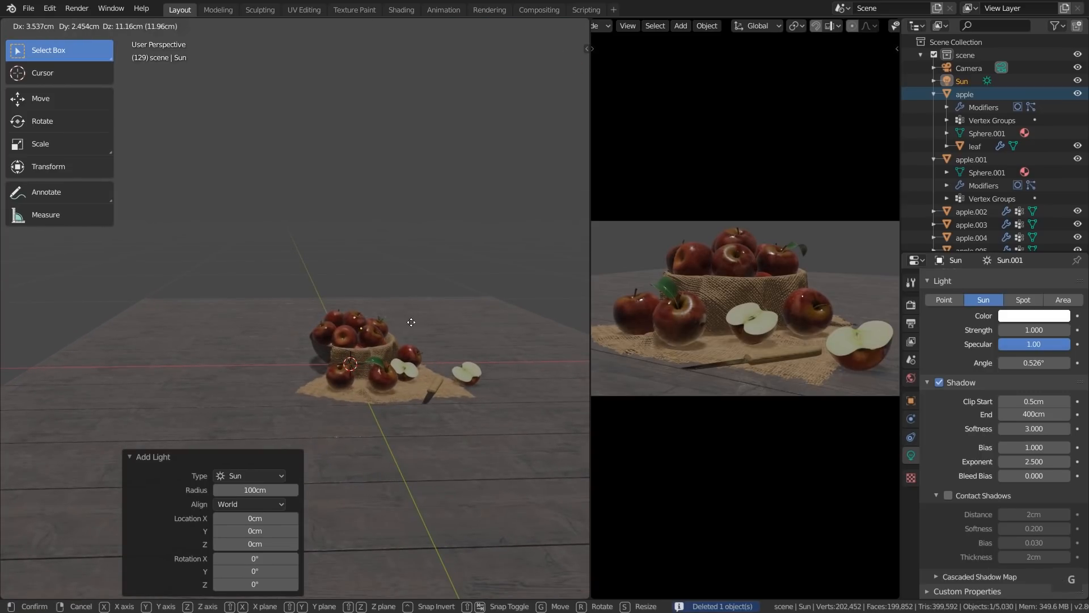
click(432, 249)
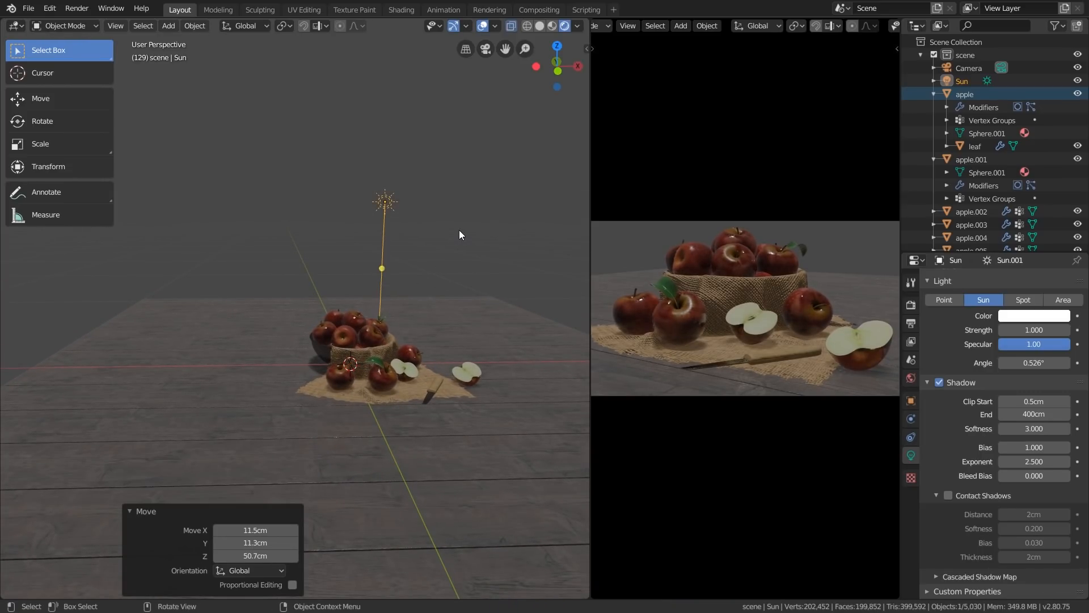
Shift the sun by about 4.82, -2.65 and -10.8 cm in X, Y and Z, and rotate it about 71.3° around the view axis
key(g)
click(516, 286)
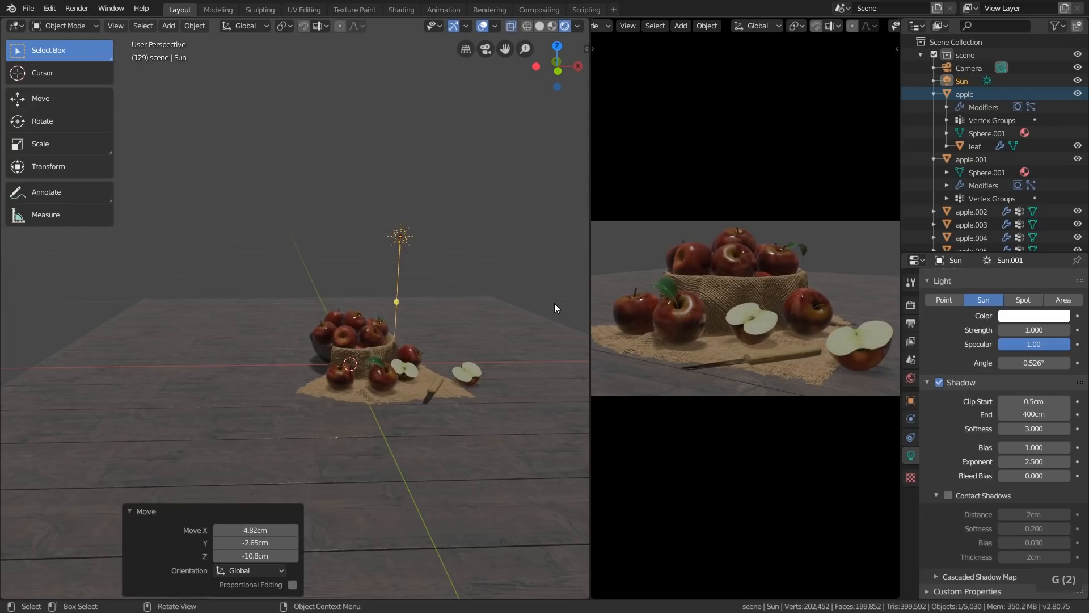
key(r)
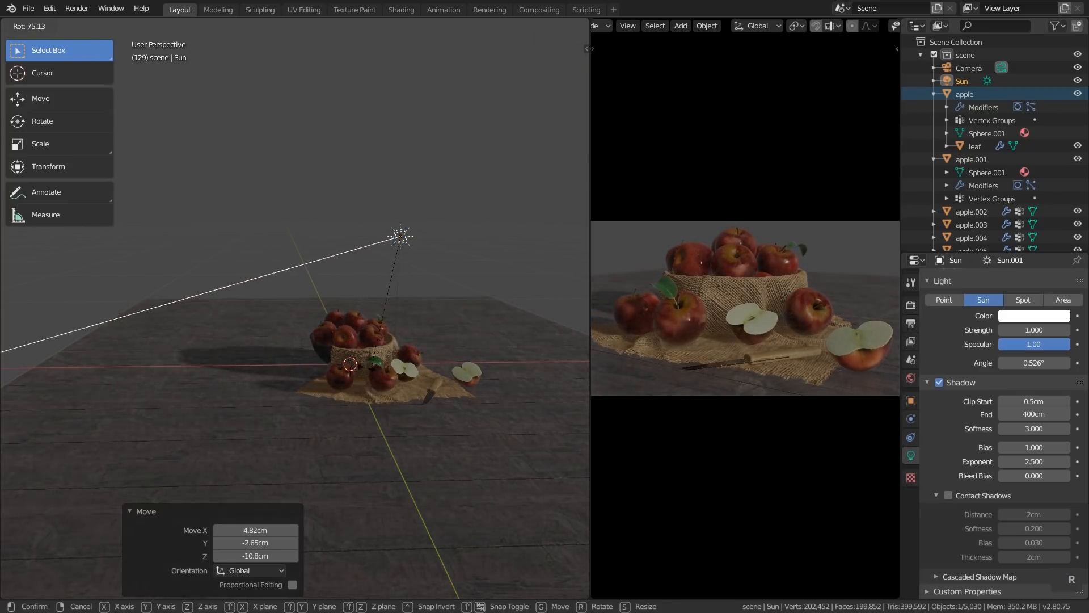
click(491, 172)
middle_drag(491, 172, 341, 301)
middle_drag(368, 223, 476, 209)
Trackball-rotate the sun by about 17.8° and 50.4°, and rotate it another 2.48° around the view axis
key(r)
key(r)
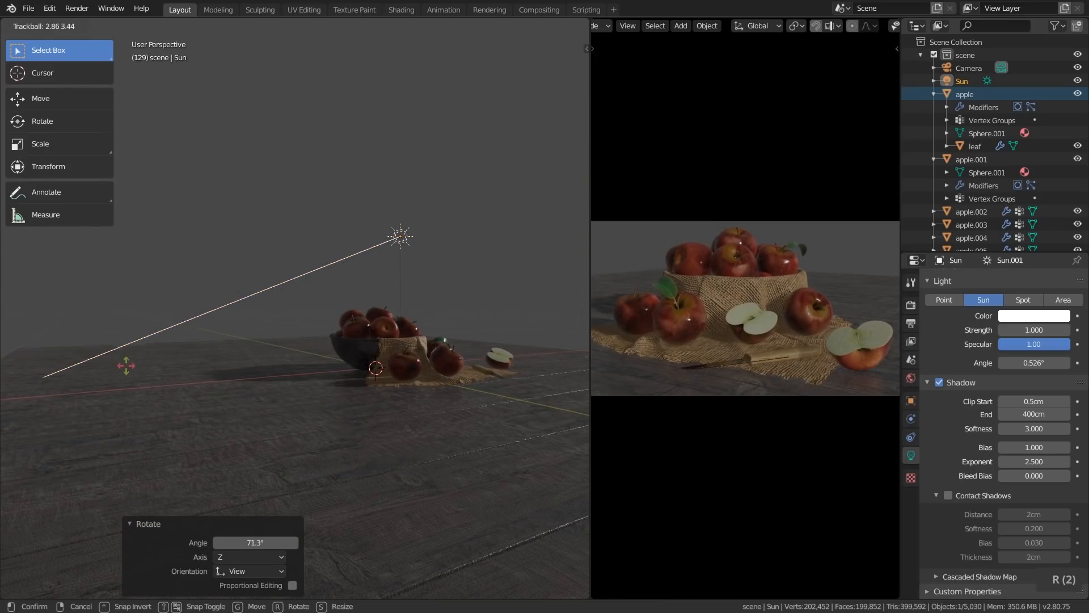
click(319, 357)
middle_drag(319, 357, 193, 380)
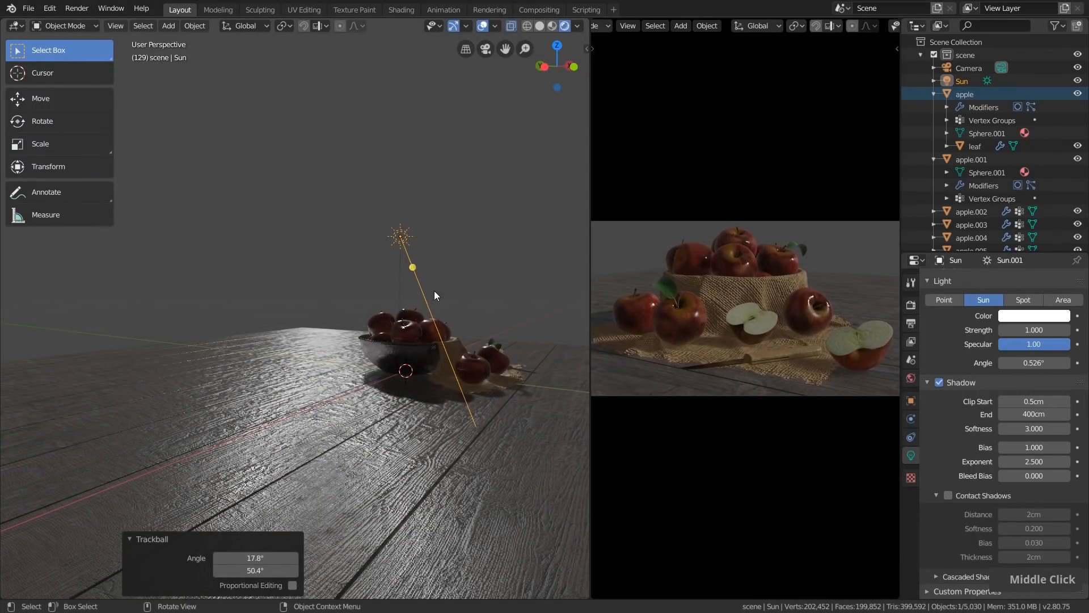
middle_drag(436, 301, 411, 398)
key(r)
click(514, 415)
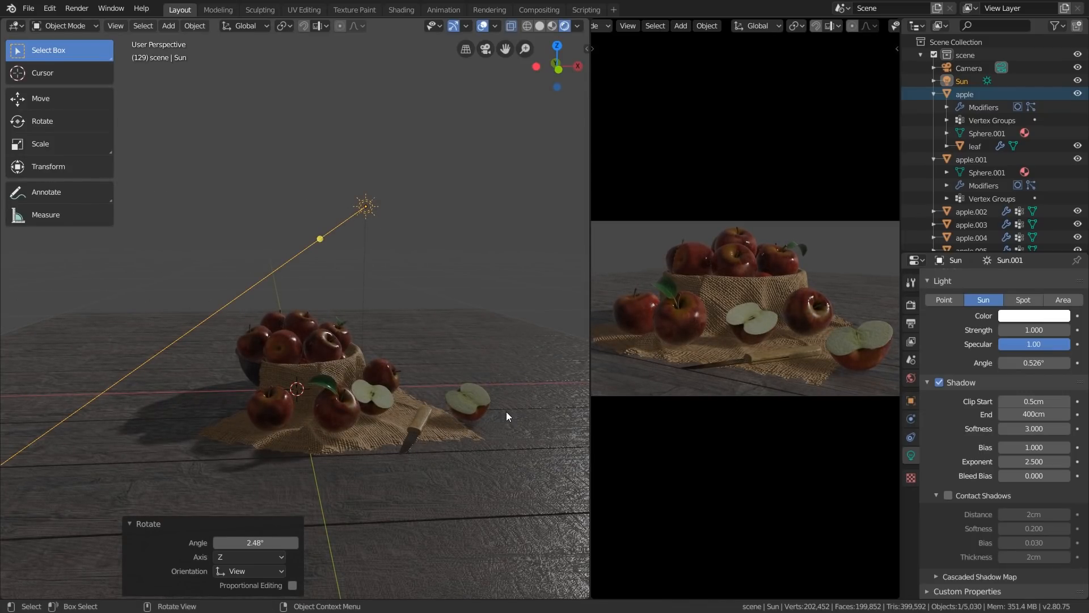
Change the sun's color to a warm orange and rotate the sun about 10.5° around the view axis
scroll(941, 432, up, 2)
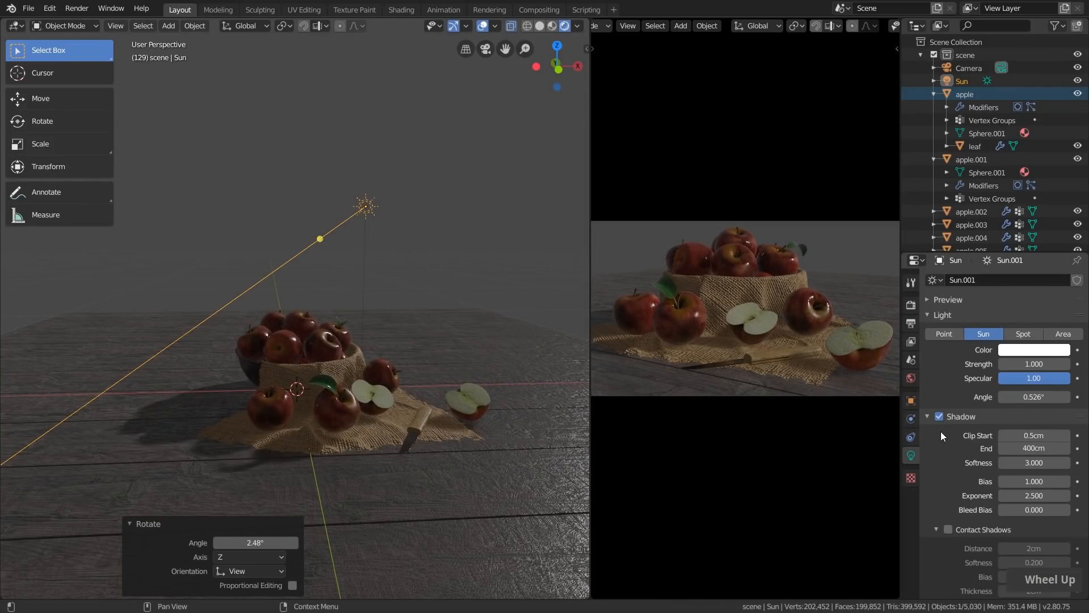
click(1016, 354)
click(998, 251)
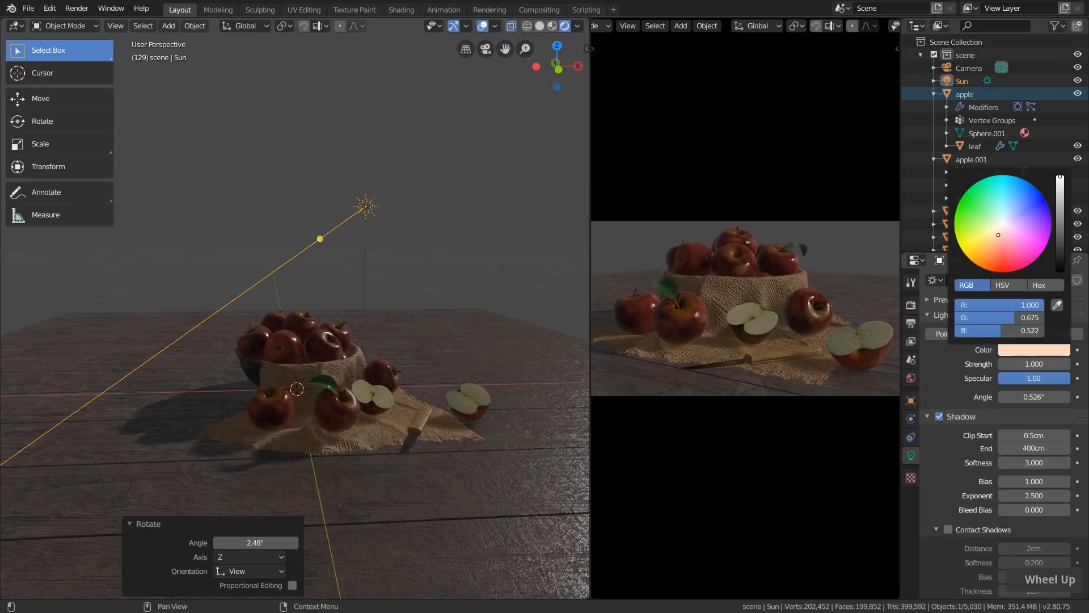
key(r)
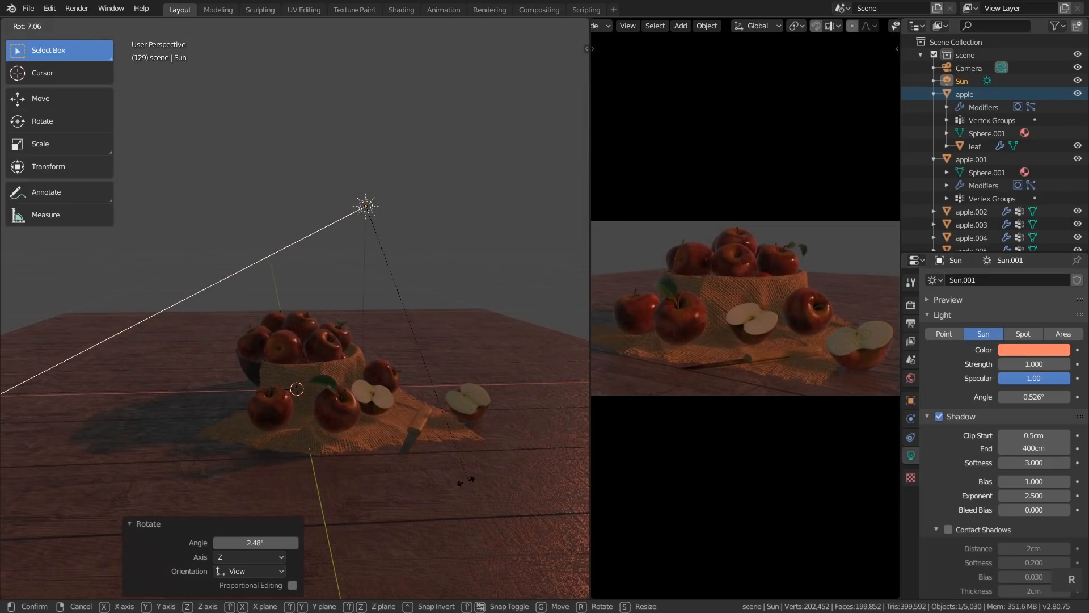
click(957, 403)
Raise the sun's strength to 3.250
click(1016, 363)
text(2)
key(Return)
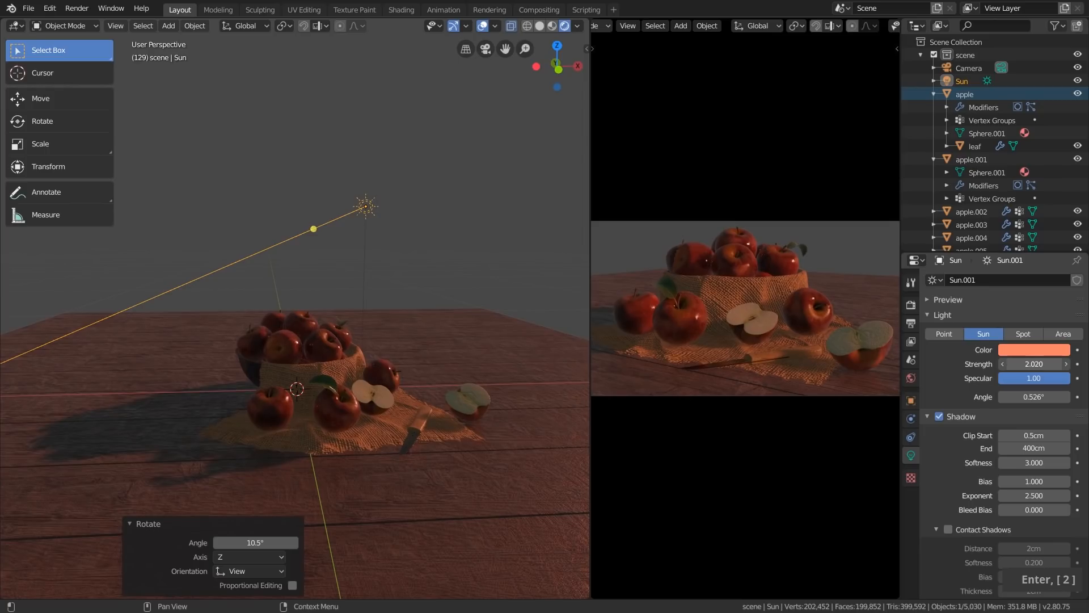
drag(1019, 364, 1049, 364)
Enable contact shadows on the sun and set their distance to 17.6 cm
scroll(1007, 360, down, 2)
click(948, 496)
double_click(947, 495)
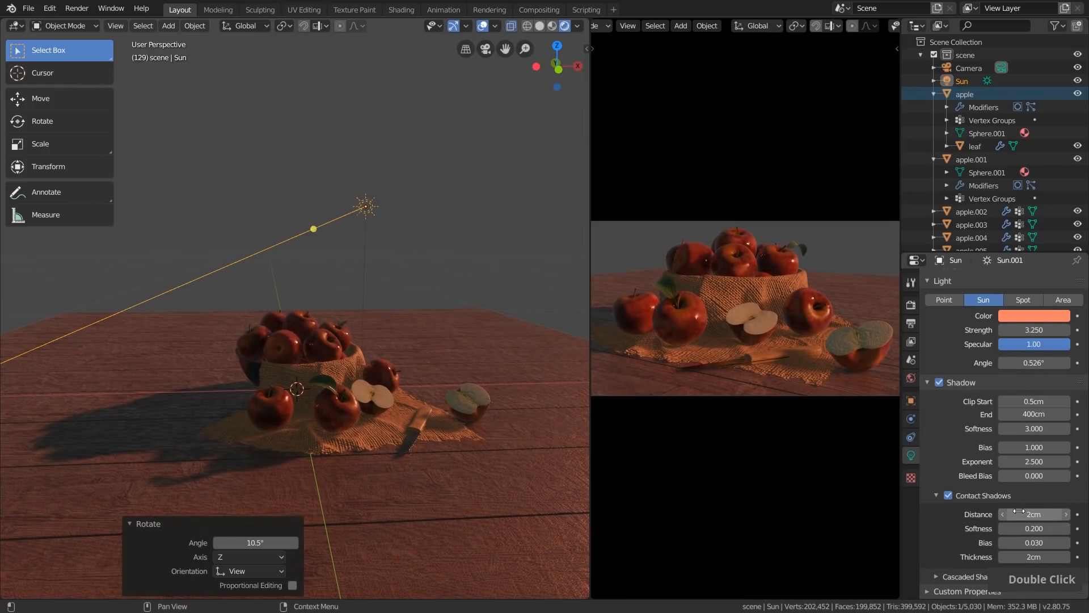
scroll(969, 451, up, 2)
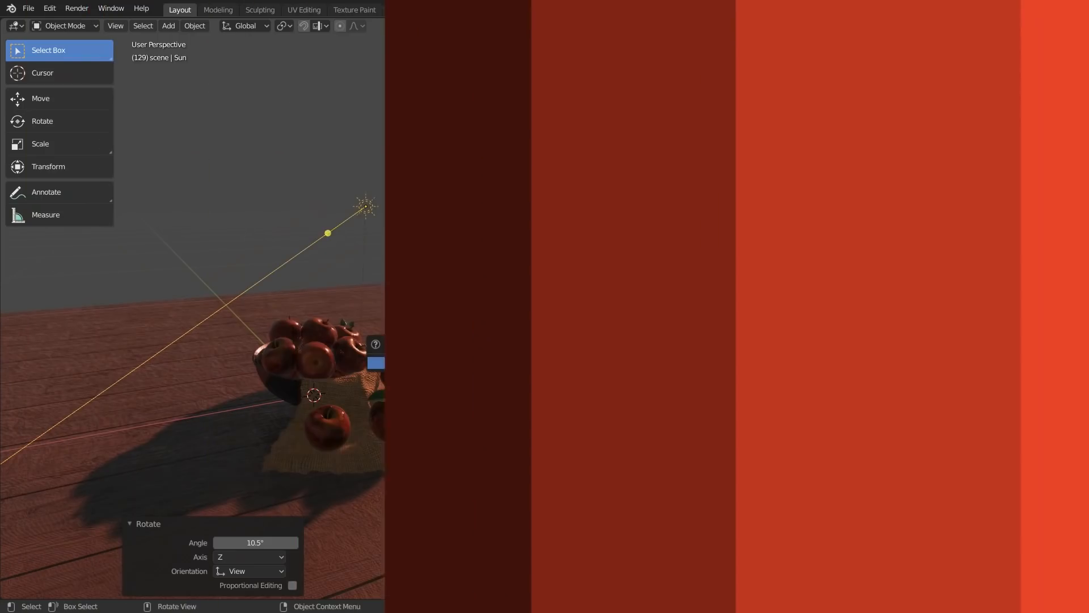
Replace the sun with a new Spot light and raise it about 40 cm above the apple bowl
key(x)
click(458, 362)
key(shift+a)
mouse_move(458, 362)
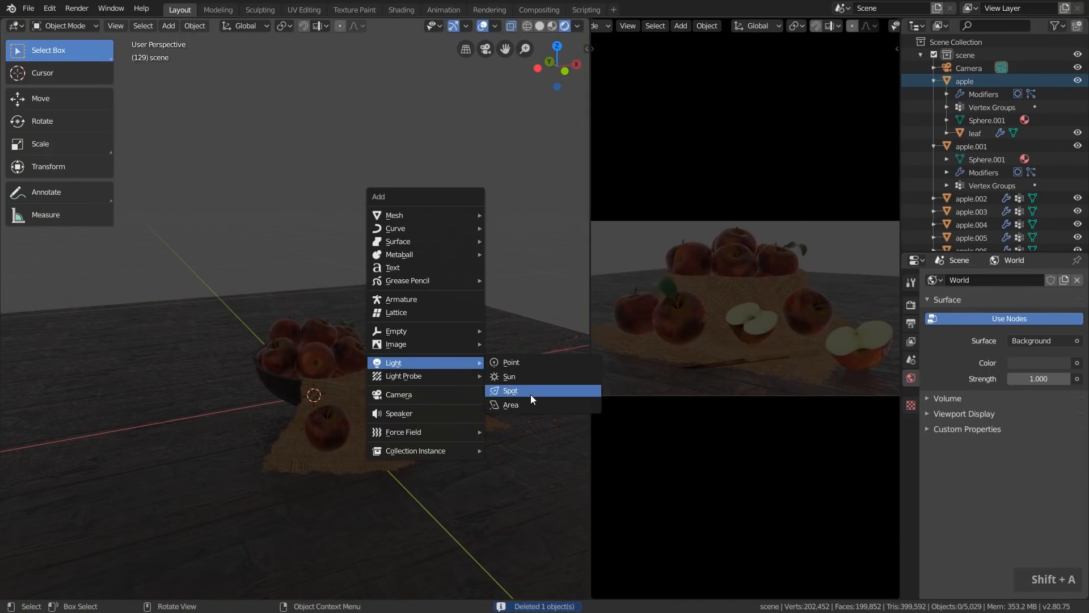
click(499, 388)
scroll(342, 411, down, 2)
middle_drag(342, 411, 397, 427)
key(g)
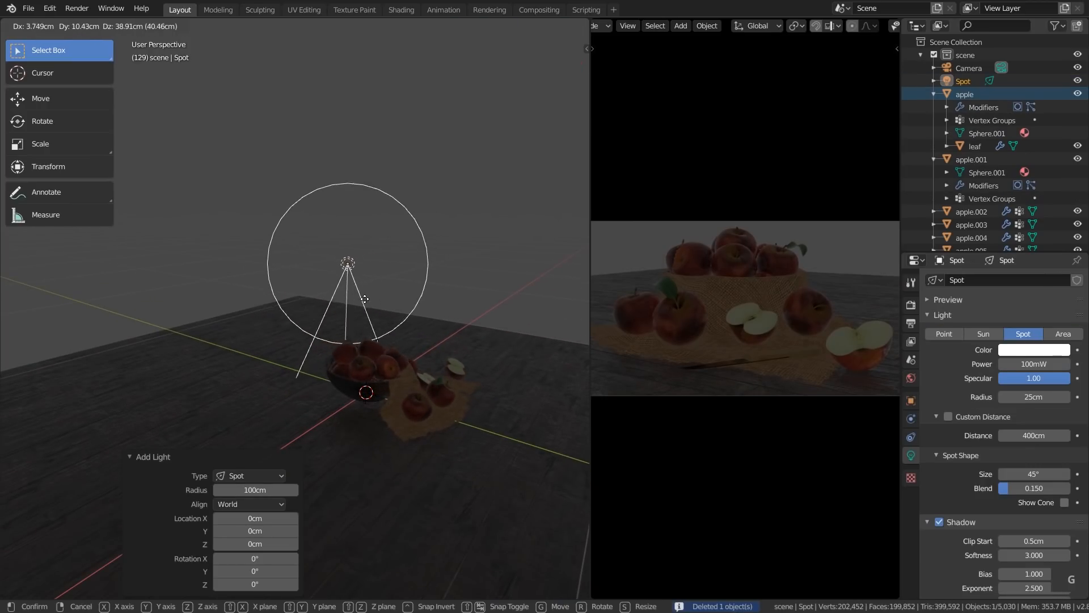
click(375, 292)
Set the spot light's power to 10 W
click(1031, 364)
text(10)
key(Return)
Rotate the spot light toward the apples and move it about -5.54 cm in X, 21.9 cm in Y and 21.3 cm in Z
middle_drag(318, 359, 344, 367)
key(r)
click(386, 329)
key(g)
click(315, 259)
key(g)
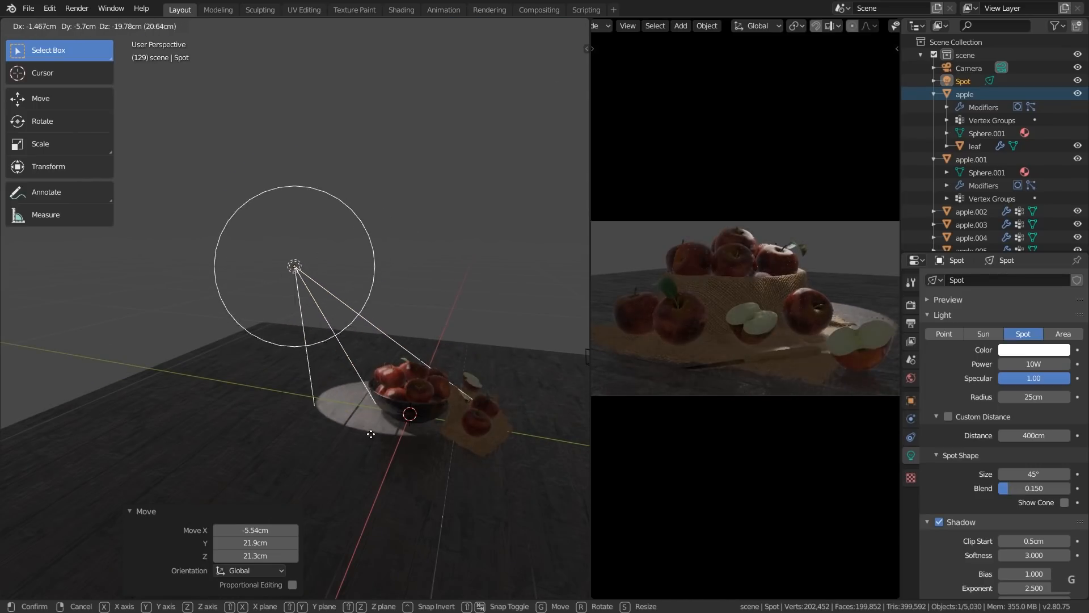
Rotate the spot light by -0.328° around the view axis so it points at the apples
right_click(405, 416)
key(r)
click(519, 410)
shift+middle_drag(532, 411, 480, 410)
Try out different cone size and blend values in the spot light's Spot Shape settings
scroll(1018, 384, down, 4)
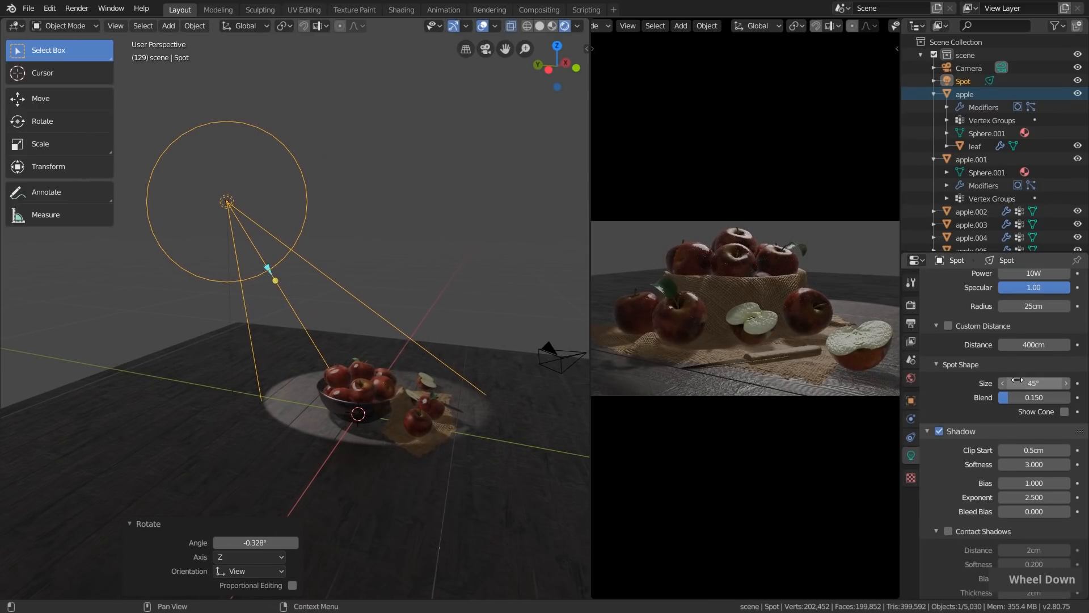
scroll(1019, 381, down, 1)
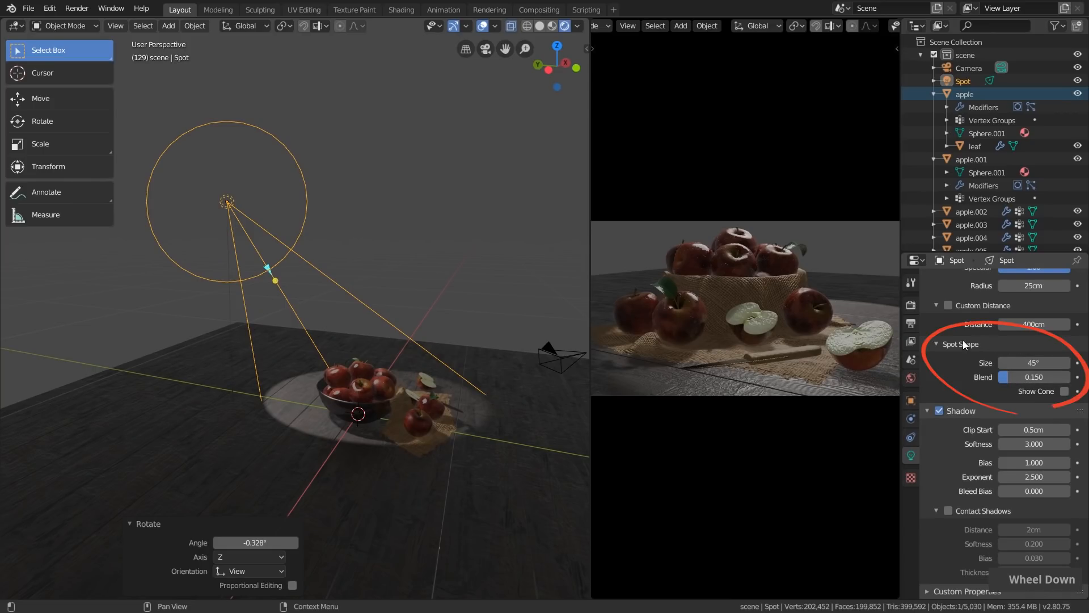
mouse_move(1008, 362)
mouse_down()
mouse_move(1027, 363)
mouse_move(987, 383)
mouse_move(1034, 377)
mouse_up()
Delete the spot light and add an area light in its place
key(x)
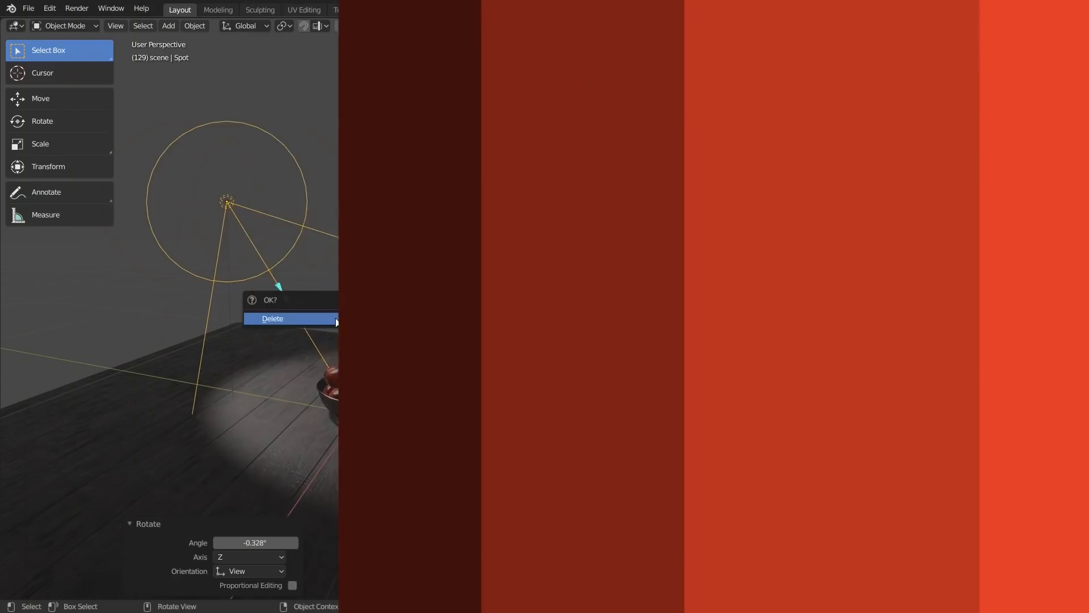
click(336, 317)
key(shift+a)
mouse_move(336, 318)
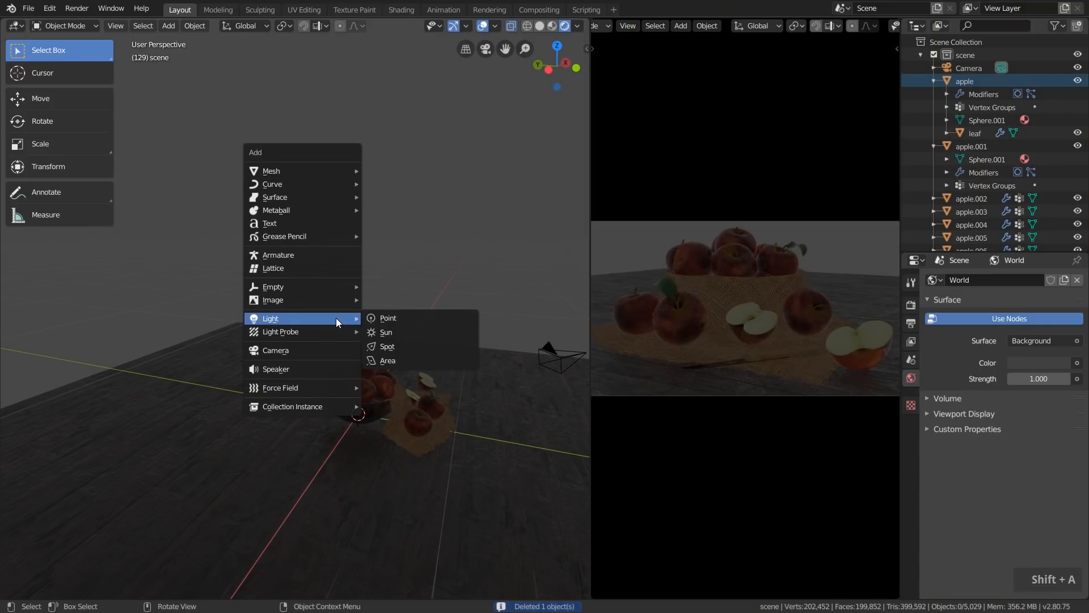
click(400, 359)
Raise the area light over the apple bowl, moving it about -1.9 cm in X, -1.97 cm in Y and 36.5 cm in Z
middle_drag(411, 383, 386, 360)
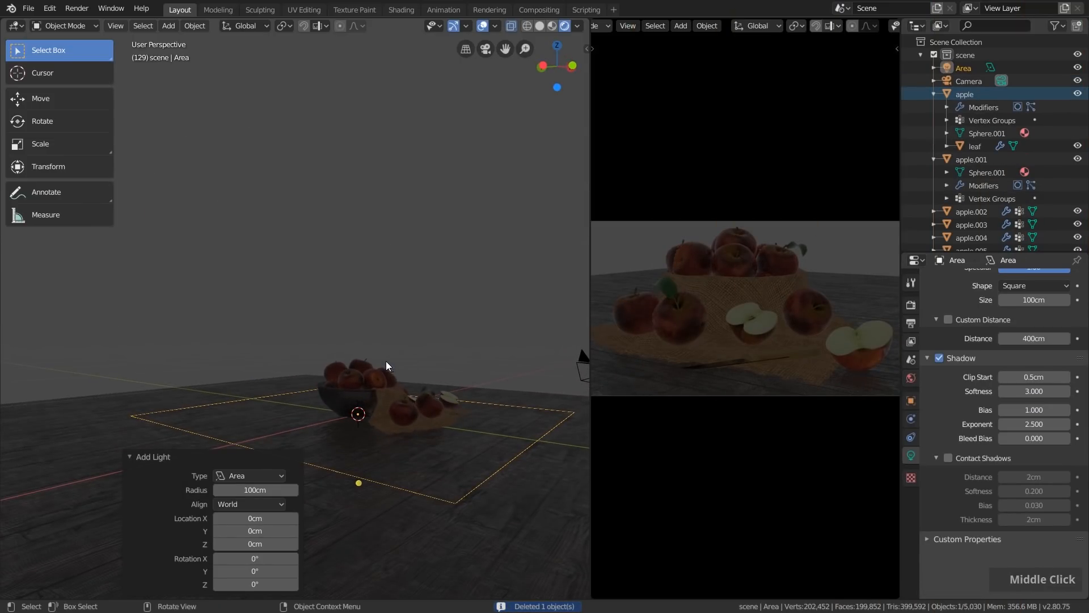
key(g)
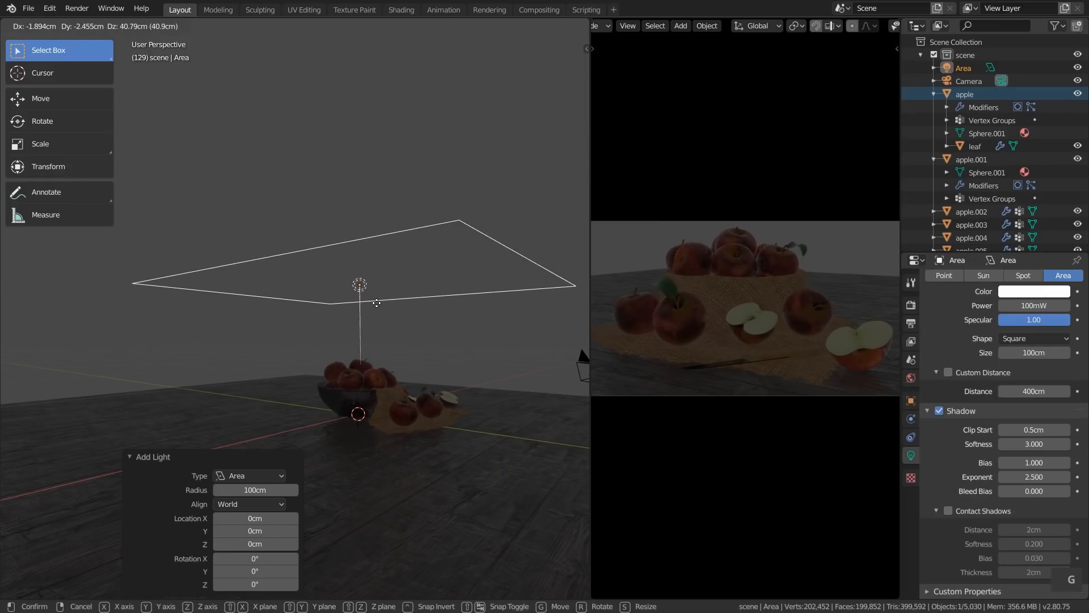
click(420, 298)
middle_drag(421, 298, 444, 339)
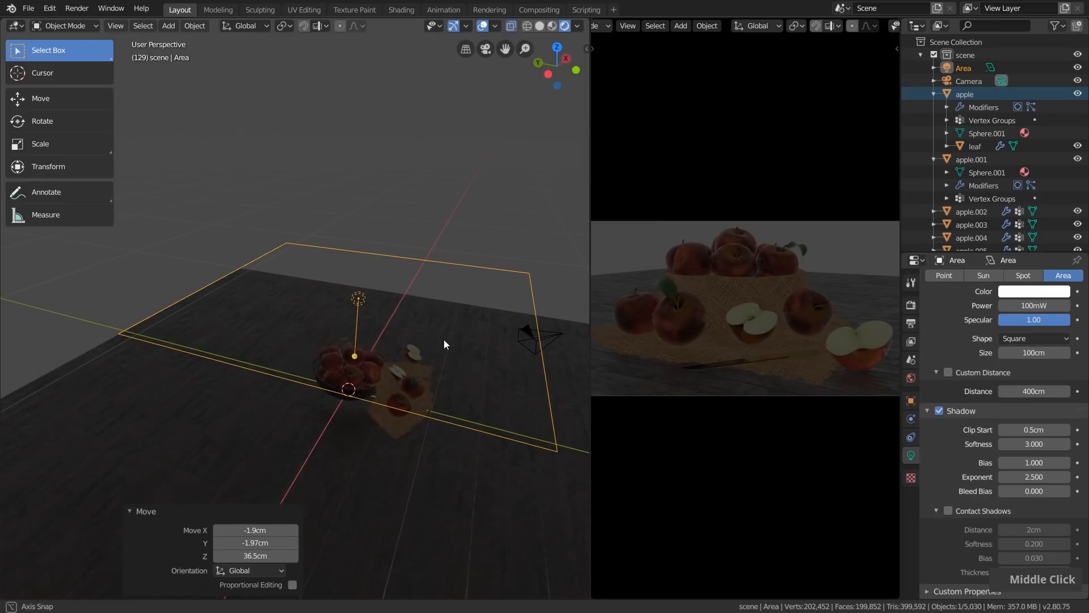
Set the area light's power to 10 W
scroll(1041, 380, up, 3)
double_click(1034, 364)
text(10)
key(Return)
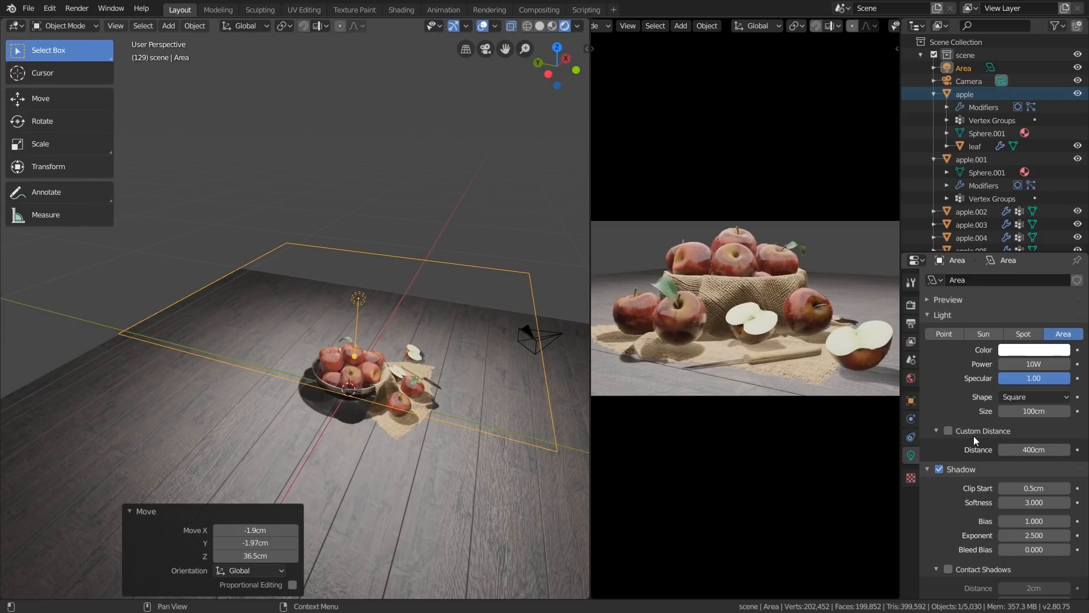
Try scaling the area light down, and reduce its size value to compare the lighting on the apples
mouse_move(465, 364)
middle_down()
mouse_move(416, 375)
mouse_move(432, 383)
middle_up()
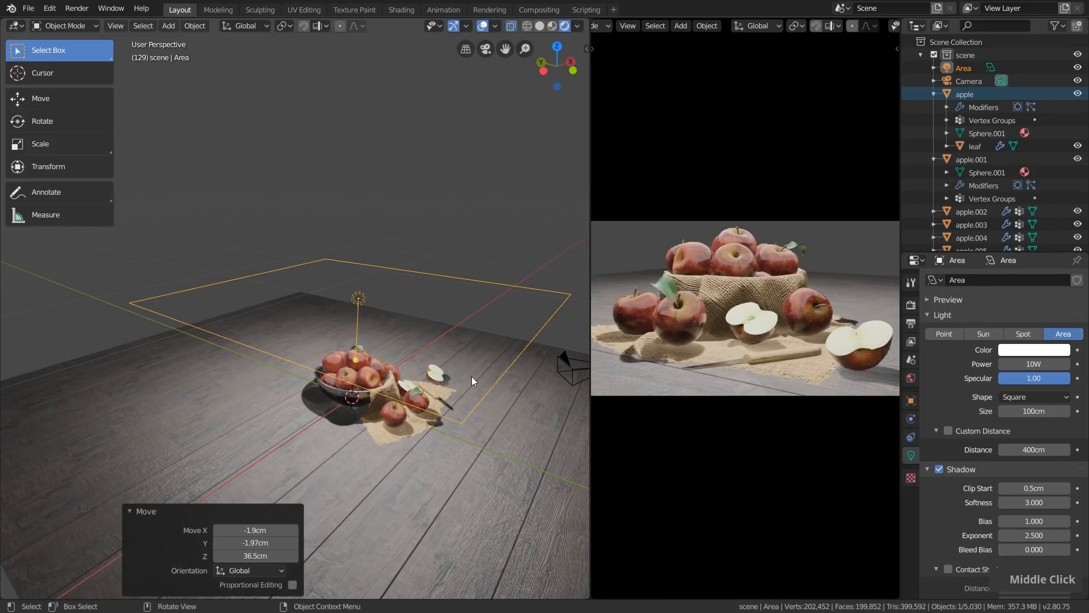
key(s)
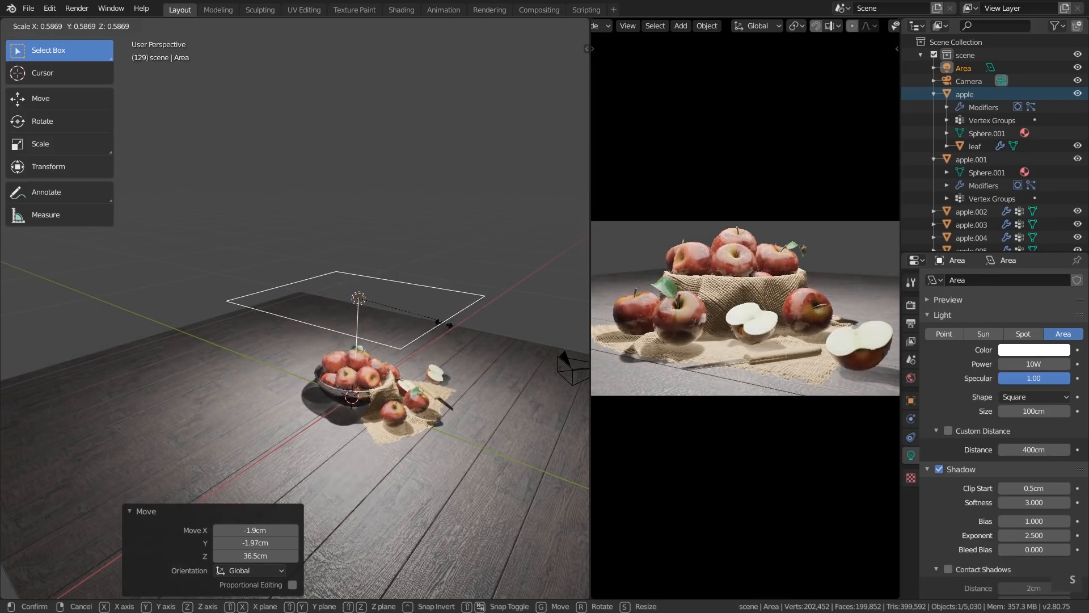
right_click(455, 333)
drag(461, 419, 424, 374)
mouse_move(1026, 412)
mouse_down()
mouse_move(1039, 411)
mouse_move(1015, 410)
mouse_up()
Change the area light's shape to Rectangle with a size of 64.1 cm in X and 126 cm in Y
click(1023, 398)
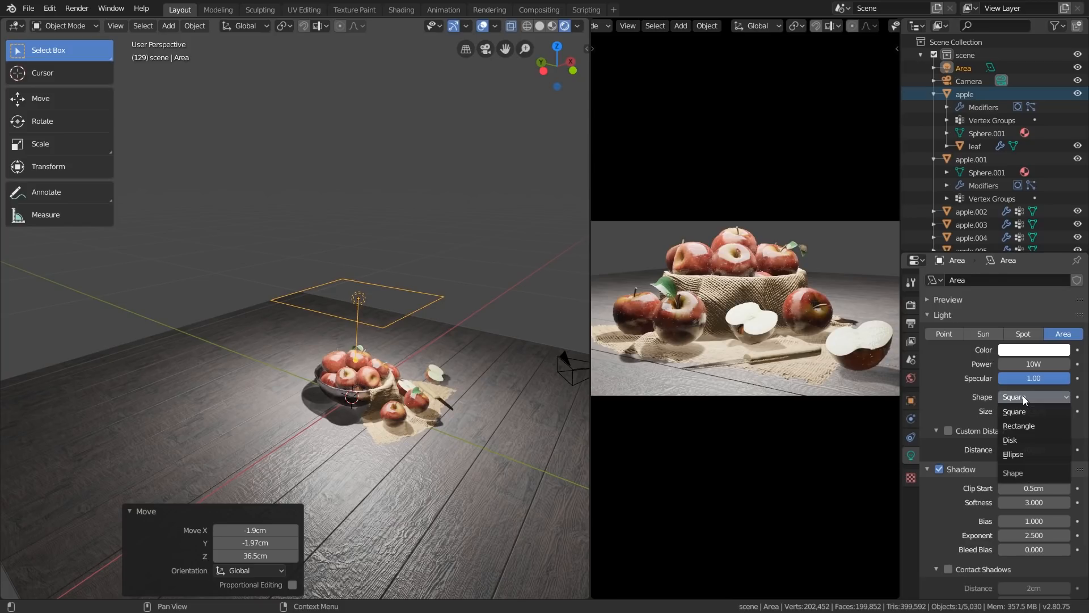
click(1025, 426)
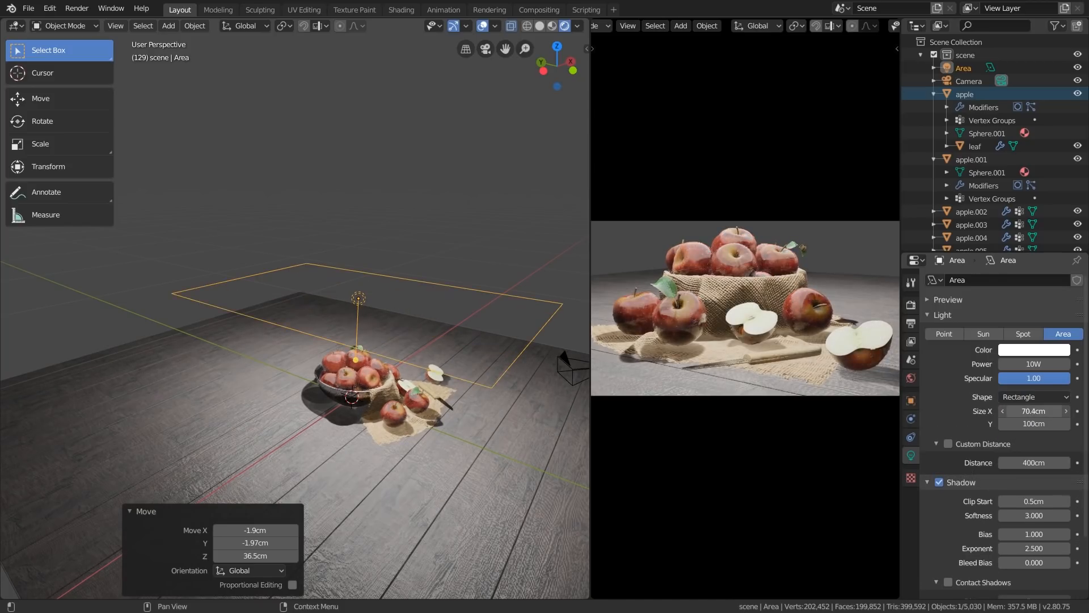
mouse_move(1031, 425)
mouse_down()
mouse_move(1071, 424)
mouse_move(1021, 425)
mouse_move(1045, 425)
mouse_move(1034, 411)
mouse_up()
Try the Disk shape on the area light, and switch it to Ellipse with Size X at 37.6 cm
click(1018, 397)
click(1011, 440)
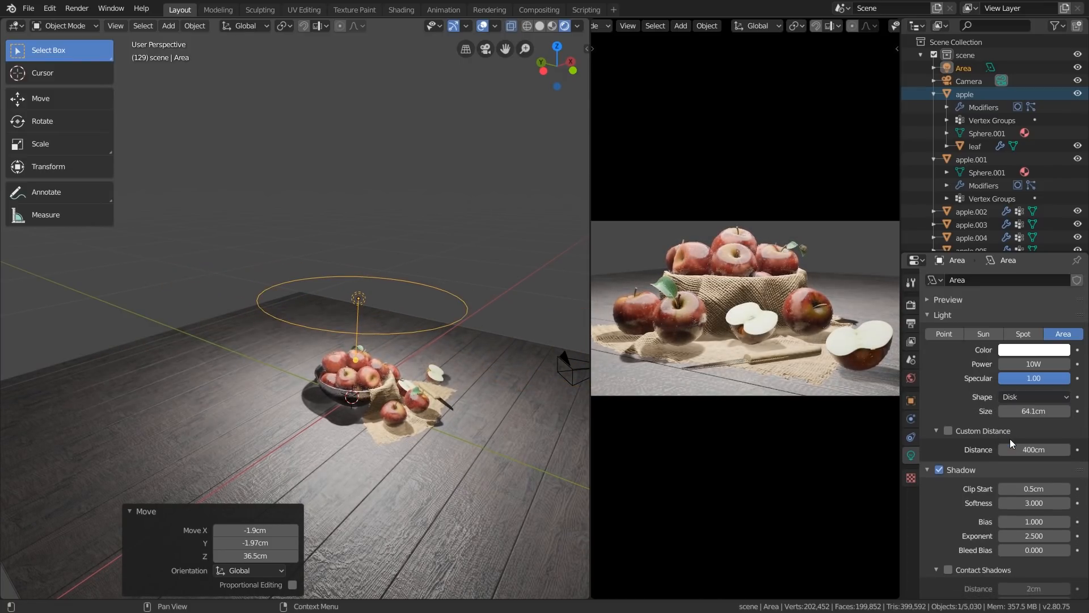
click(1019, 396)
click(1013, 455)
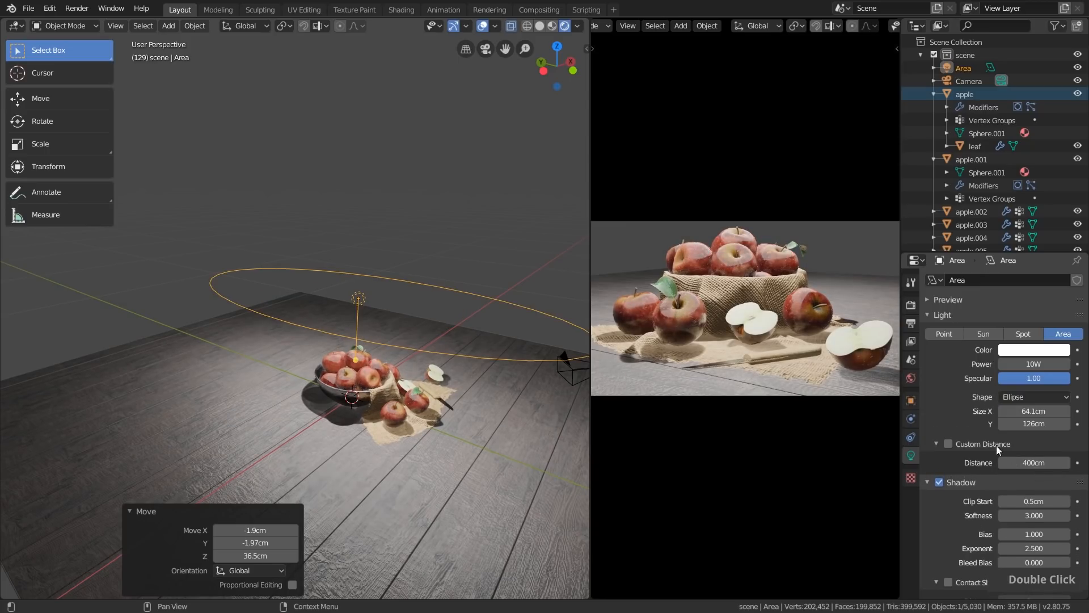
drag(1034, 411, 1022, 411)
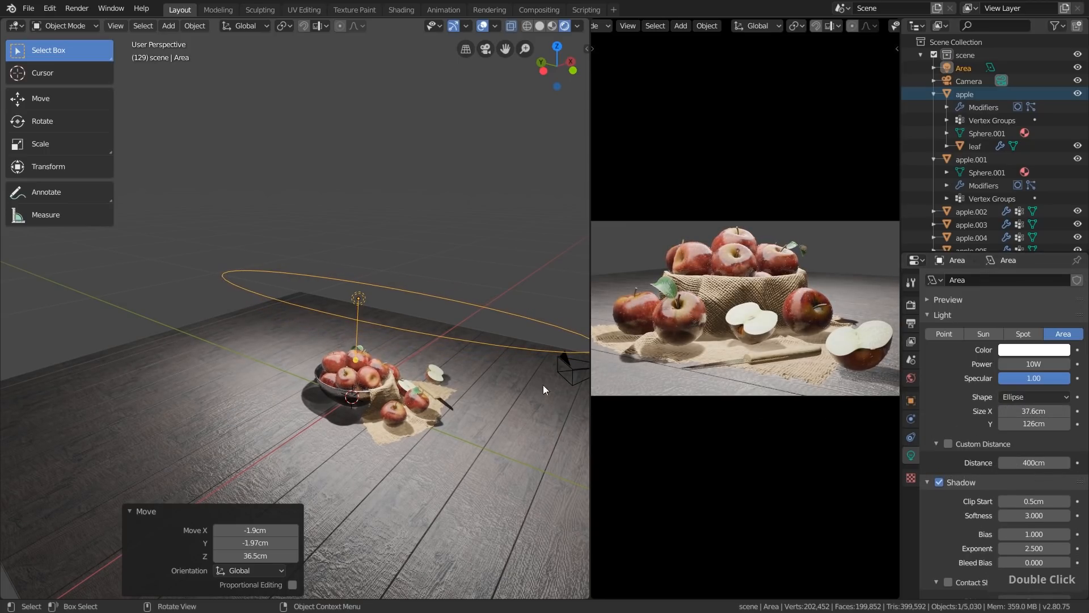
Switch the area light's shape back to Disk and inspect its reflections on the apples up close
scroll(342, 366, up, 4)
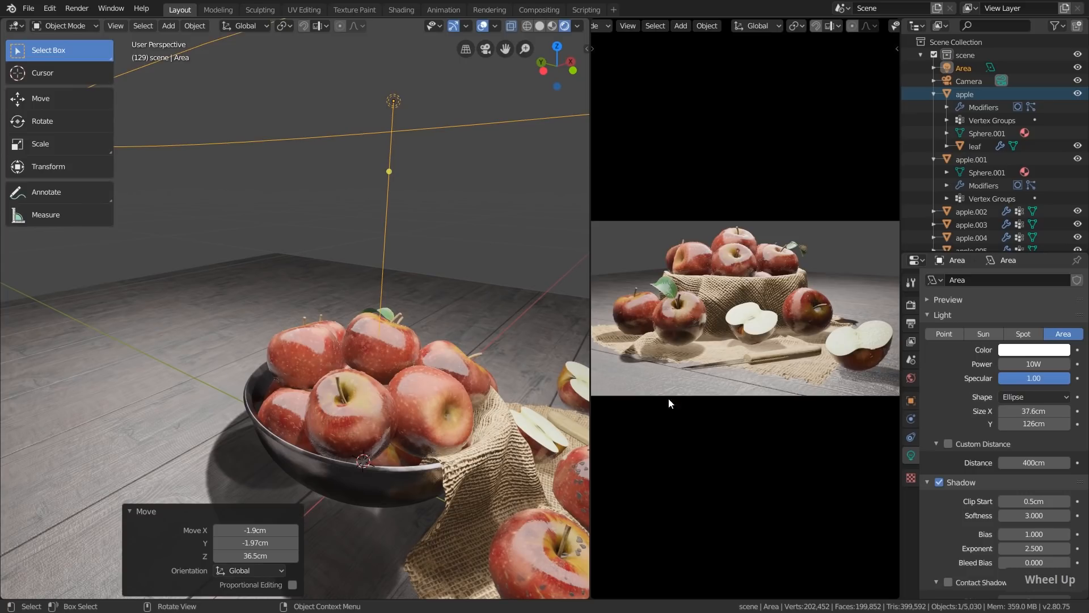
click(1033, 396)
click(1020, 442)
middle_drag(336, 341, 407, 339)
scroll(295, 335, up, 3)
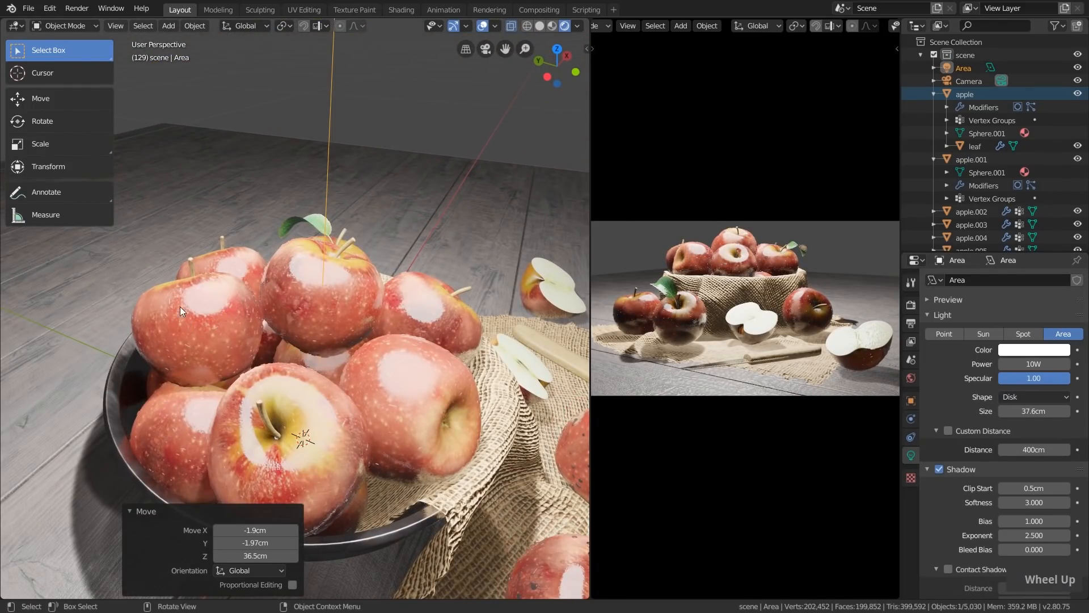
scroll(258, 317, down, 4)
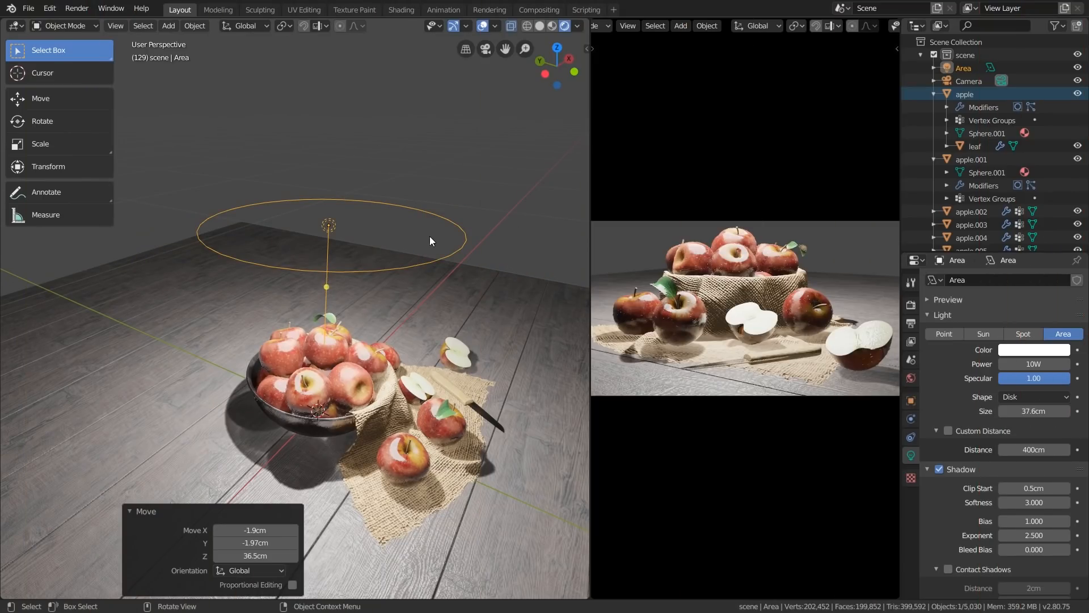
Delete the area light and set the world background strength to 0
key(x)
click(437, 240)
scroll(437, 239, down, 2)
mouse_move(437, 239)
shift+middle_down()
mouse_move(451, 256)
mouse_move(434, 249)
shift+middle_up()
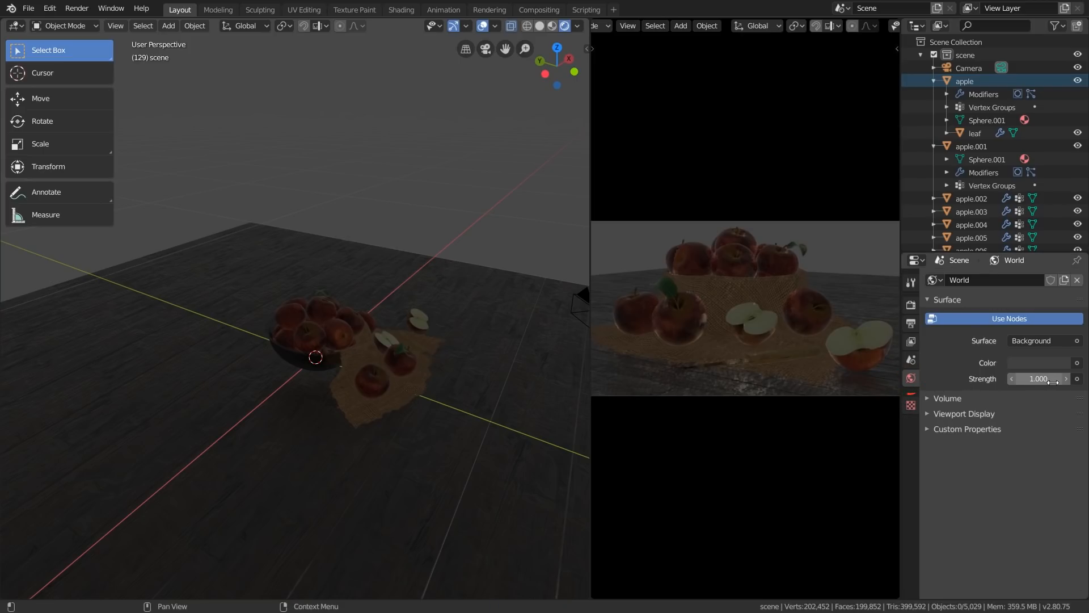
drag(1053, 382, 1021, 382)
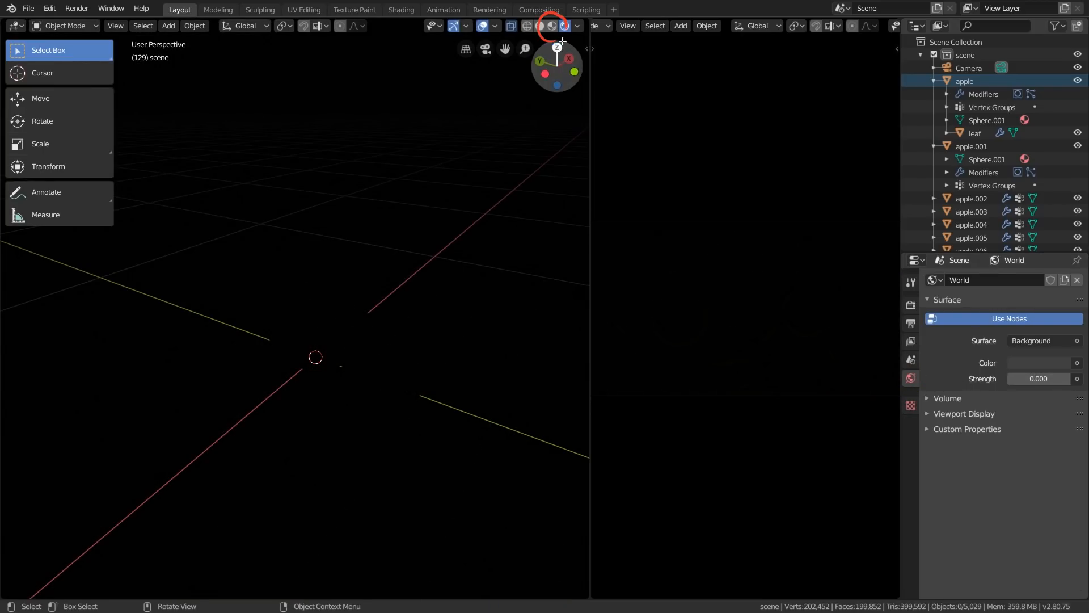
Display the working viewport in LookDev shading, widen the camera viewport and fit the camera frame to it
click(553, 27)
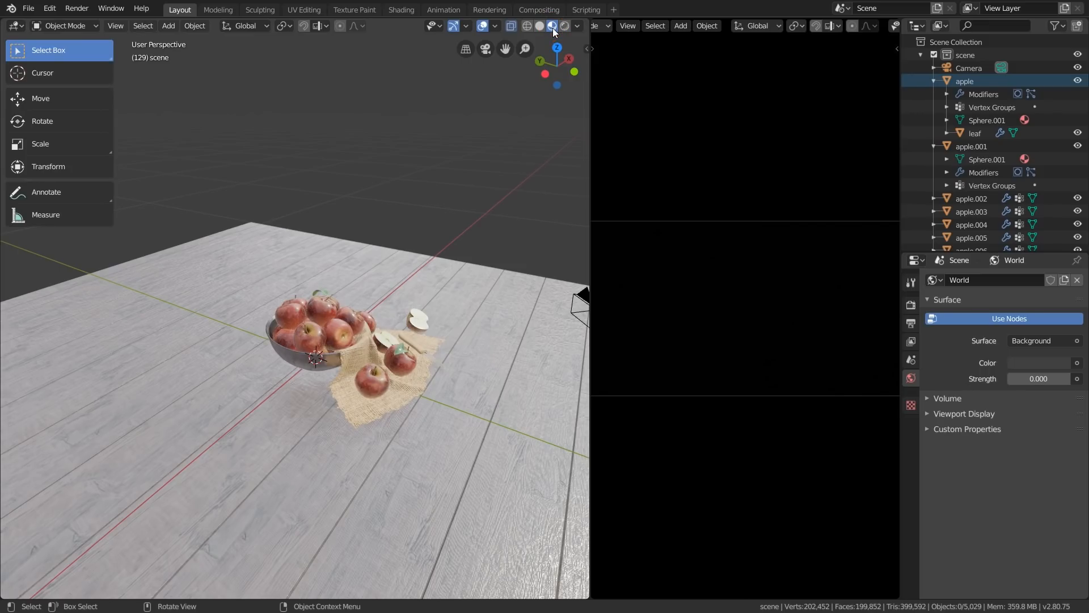
drag(590, 209, 490, 205)
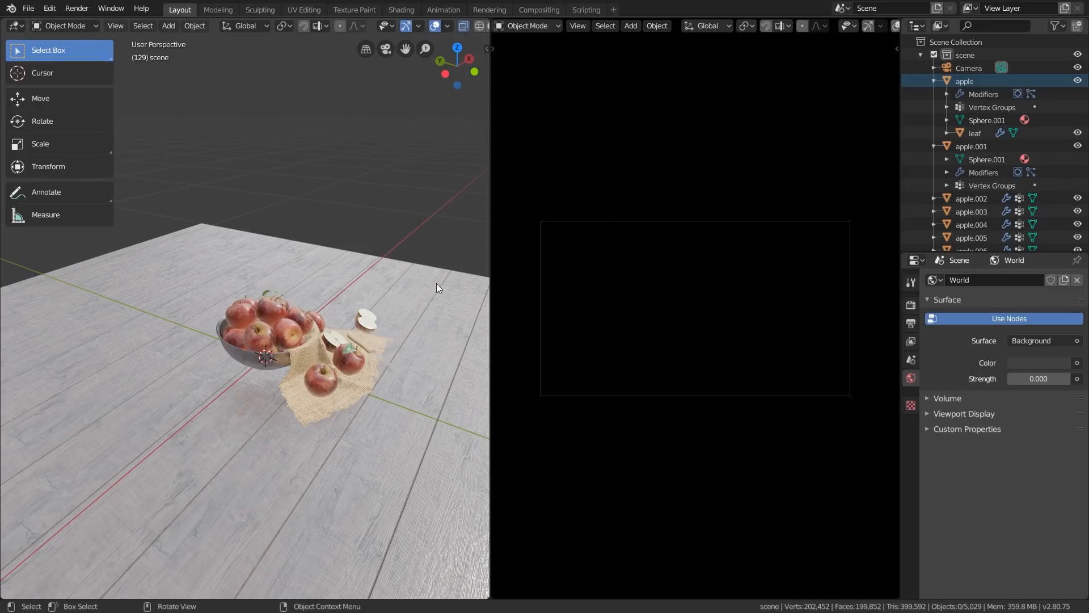
key(Home)
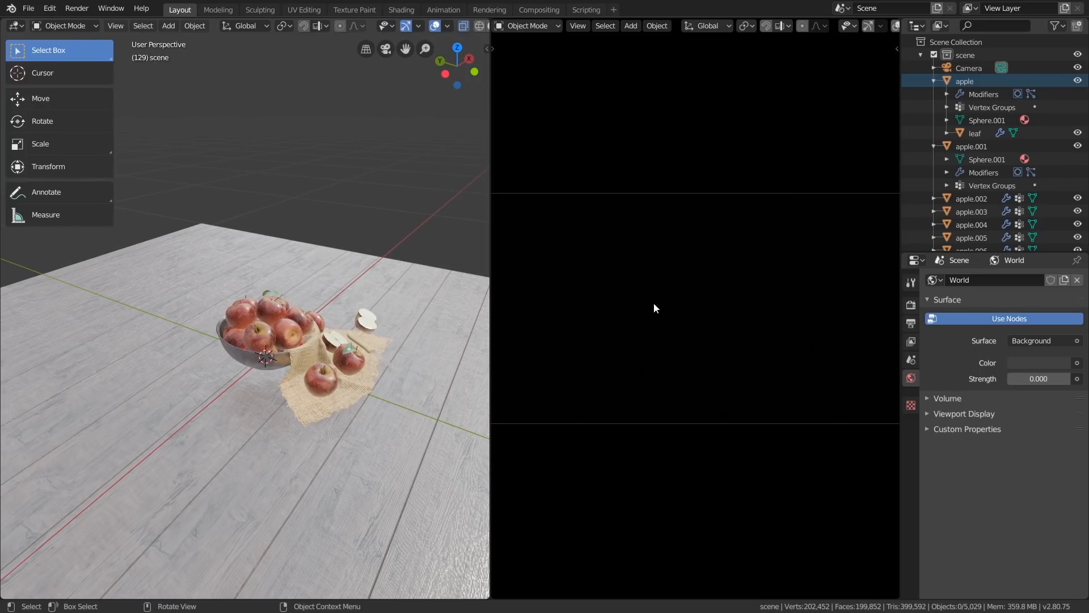
Collapse the scene collection, make the top-level Scene Collection active and add a new area light to it
click(920, 54)
click(971, 43)
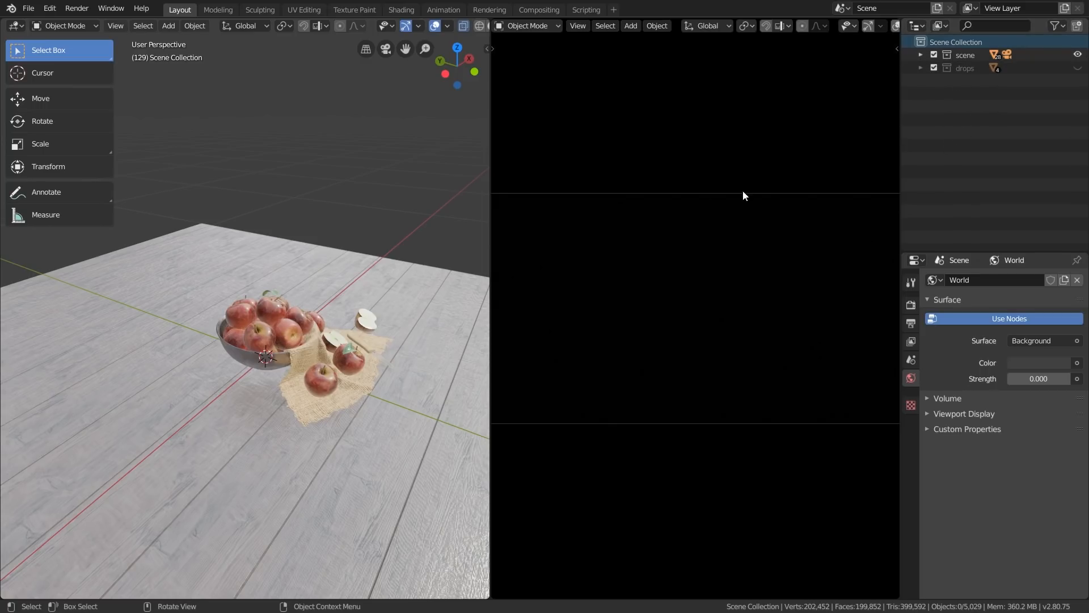
key(shift+a)
mouse_move(328, 349)
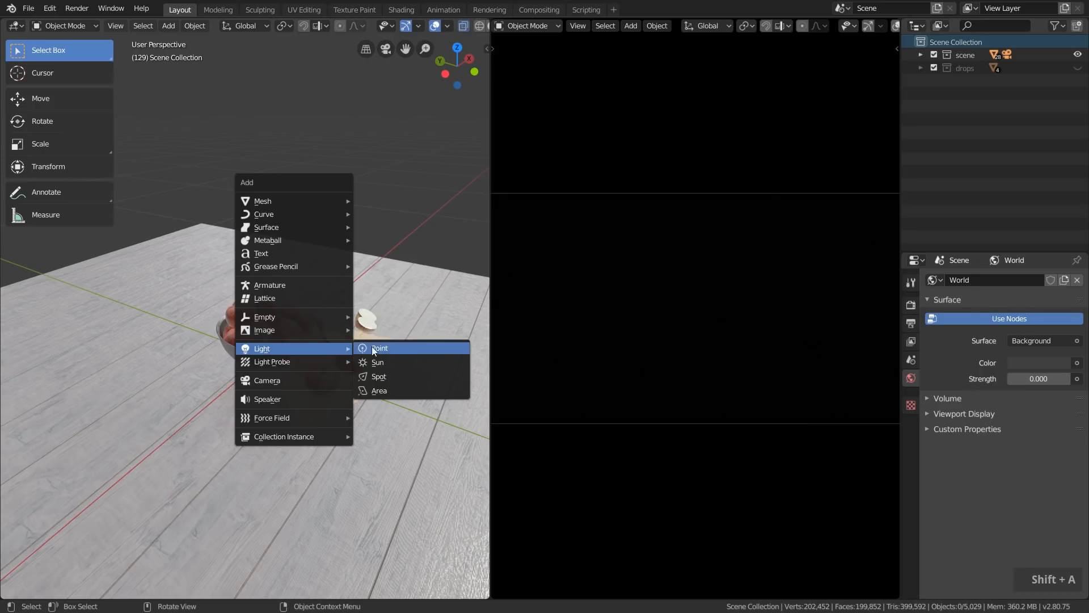
click(393, 391)
Raise the new area light above the apple bowl by about 1.74 cm in X, 0.459 cm in Y and 33 cm in Z
middle_drag(324, 385, 280, 437)
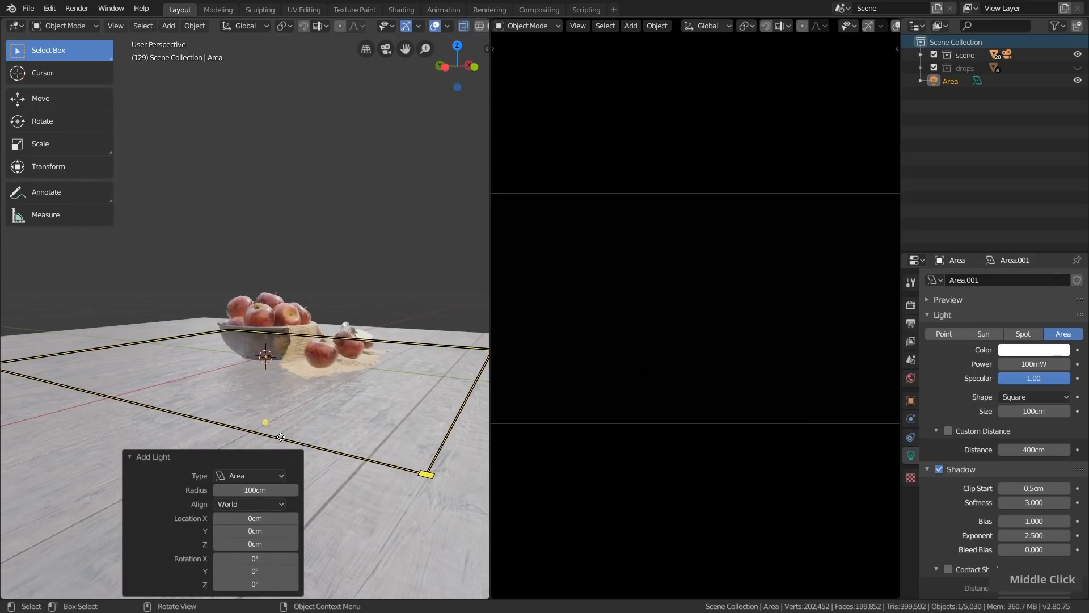
key(g)
click(282, 315)
middle_drag(293, 299, 297, 321)
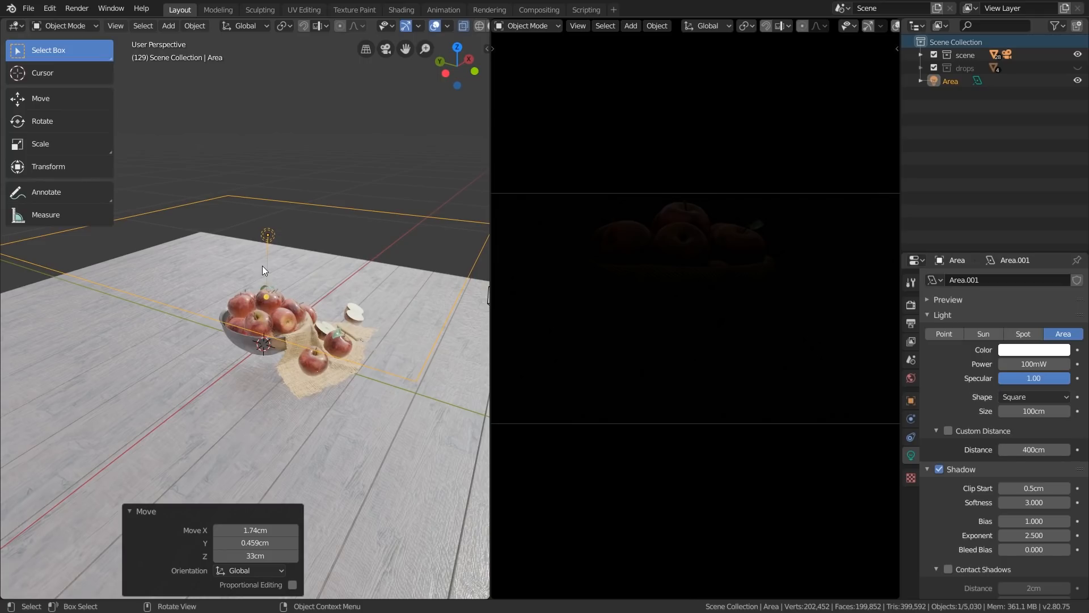
Set the new area light's power to 10 W
click(911, 360)
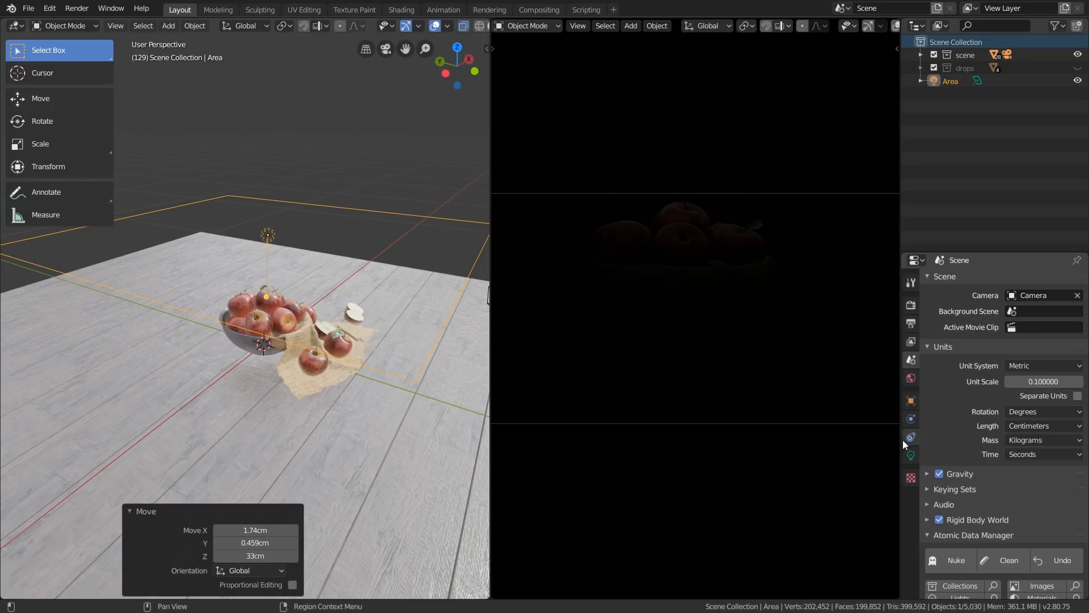
click(911, 455)
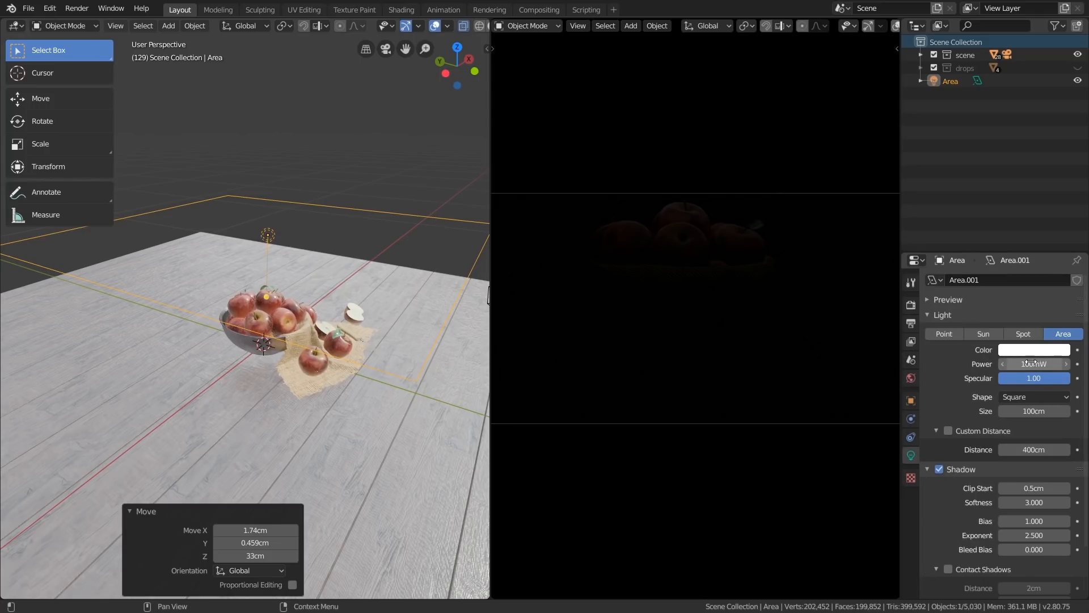
click(1035, 364)
text(10)
key(Return)
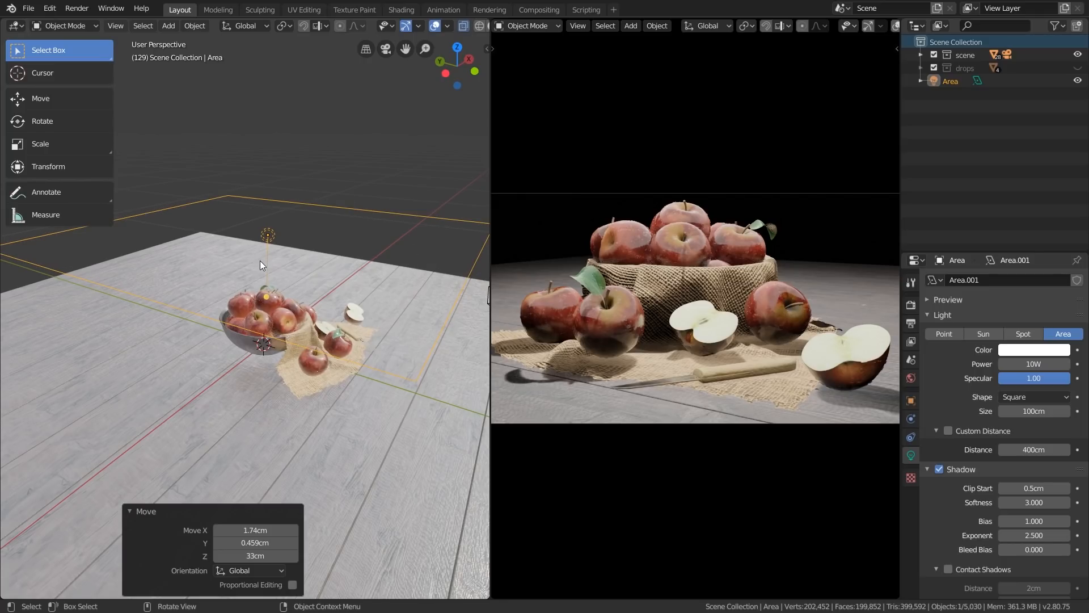
Scale the area light down uniformly to 0.224
middle_drag(260, 260, 347, 279)
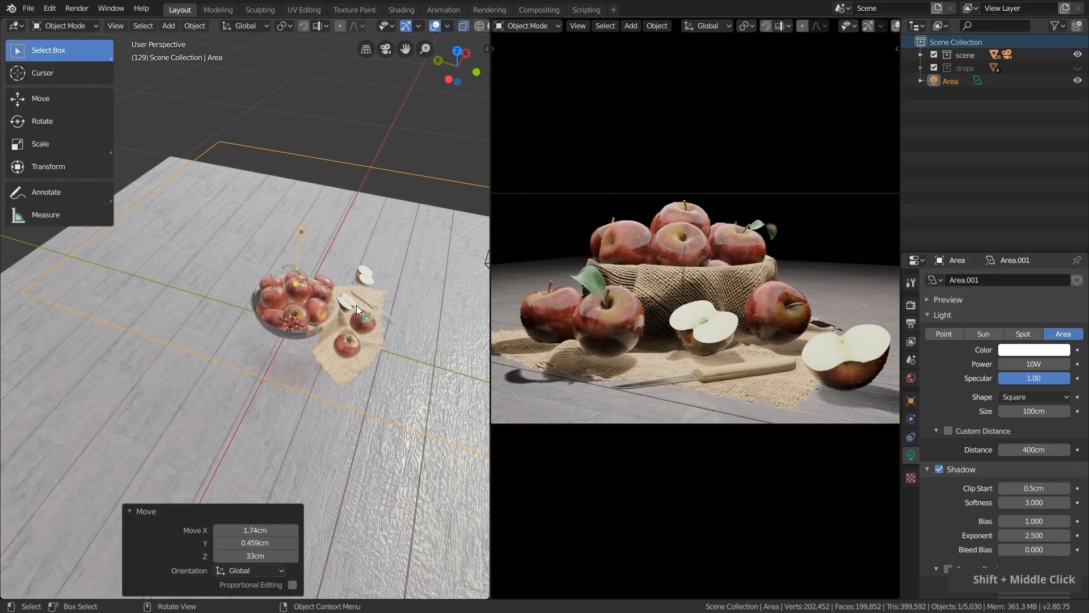
key(s)
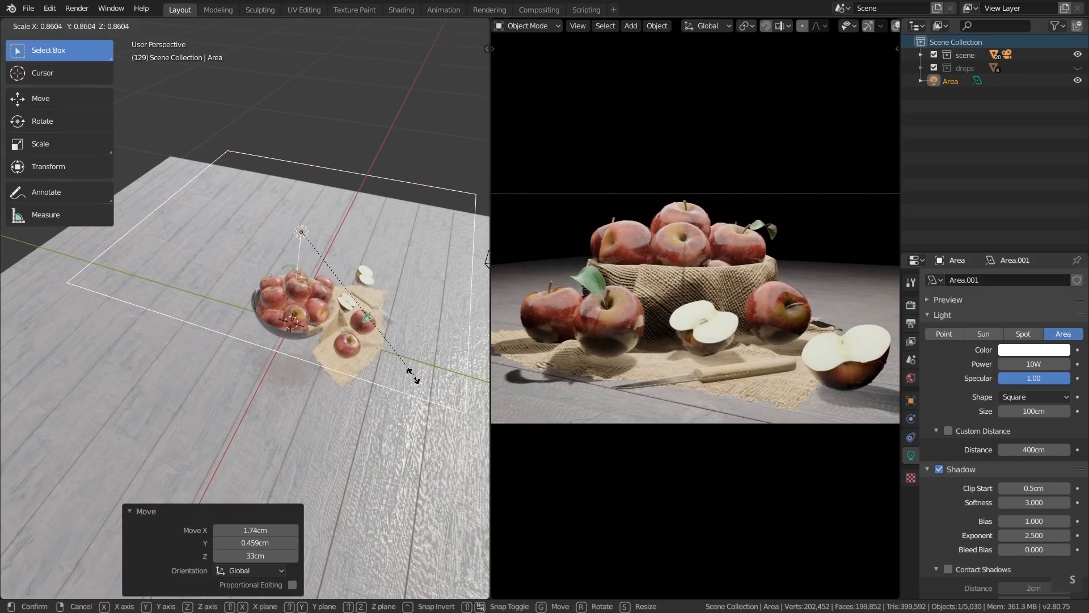
click(330, 271)
Move the area light roughly 24 cm to a position behind the apple bowl, on the side away from the camera
middle_drag(330, 271, 243, 346)
key(g)
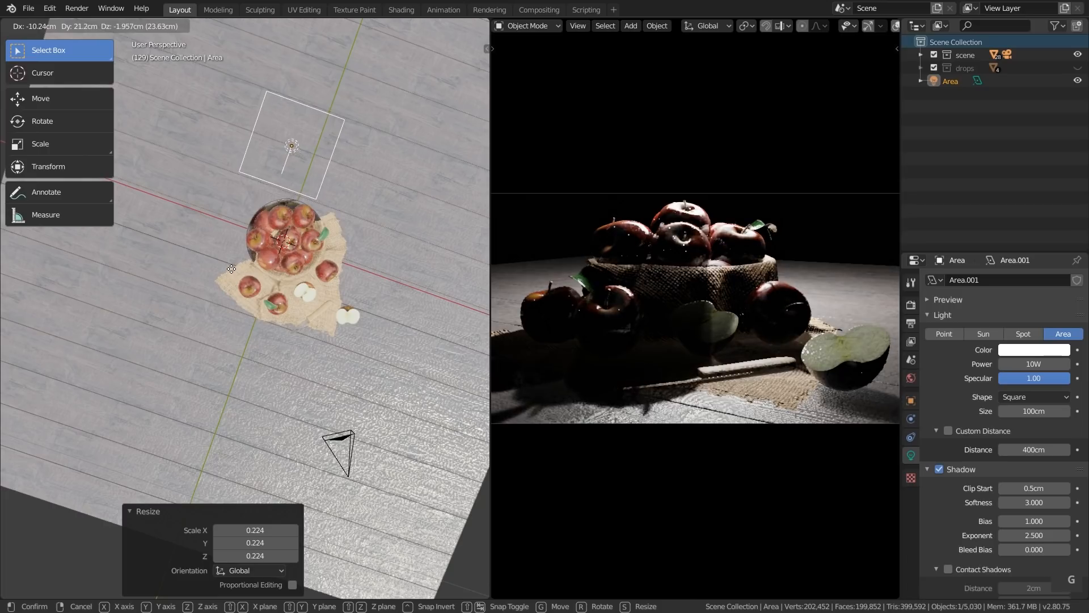
click(230, 262)
Rotate the area light -29.7° in the view and tilt it with Trackball by 10.3° and 0.573° so it faces the apples from behind
key(r)
click(350, 248)
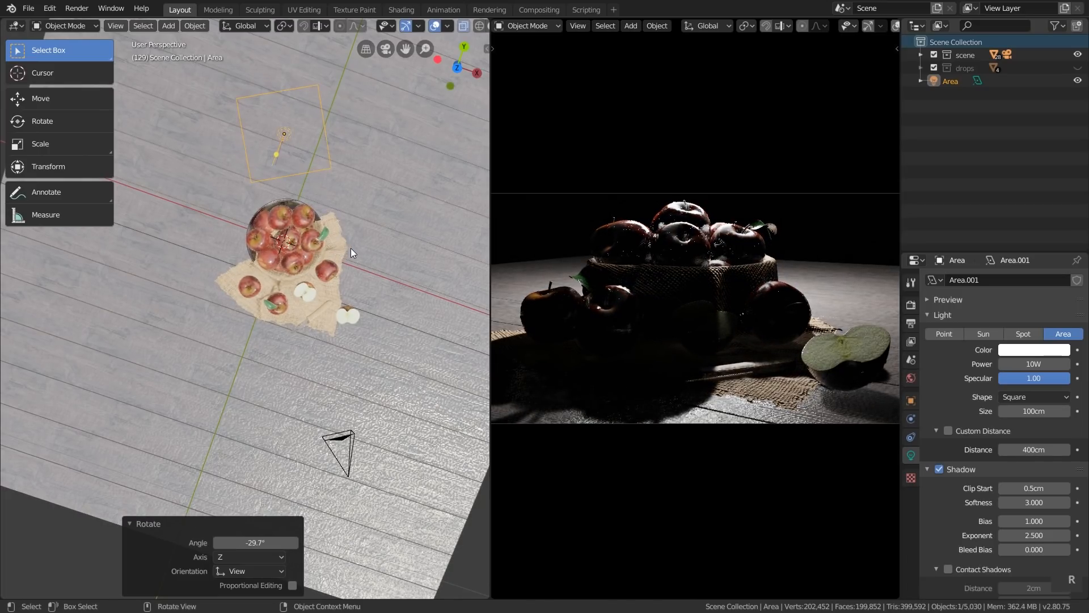
key(r)
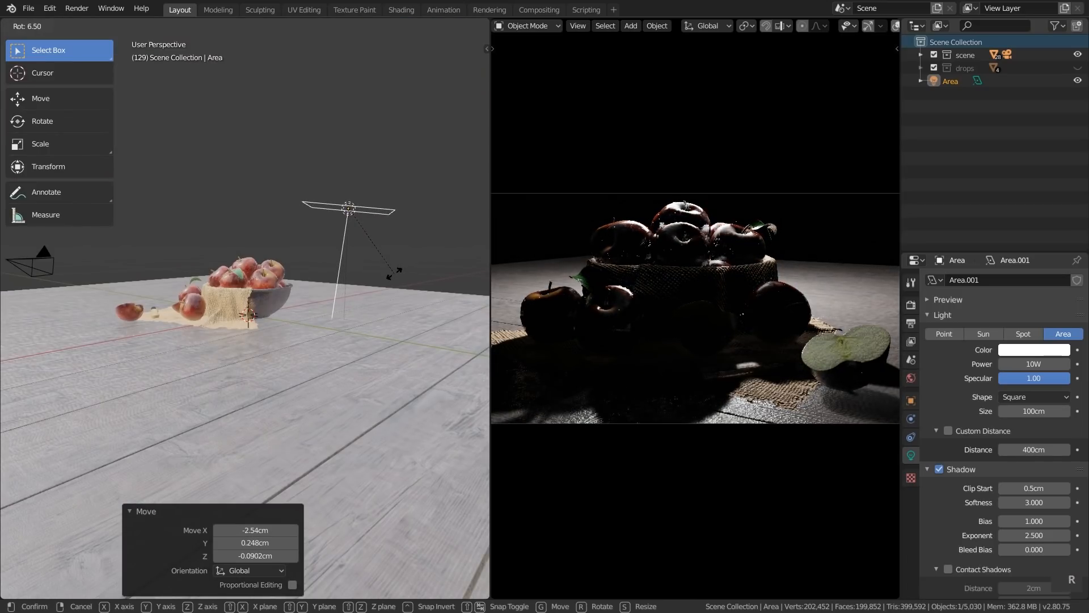
click(382, 307)
key(r)
key(r)
click(376, 309)
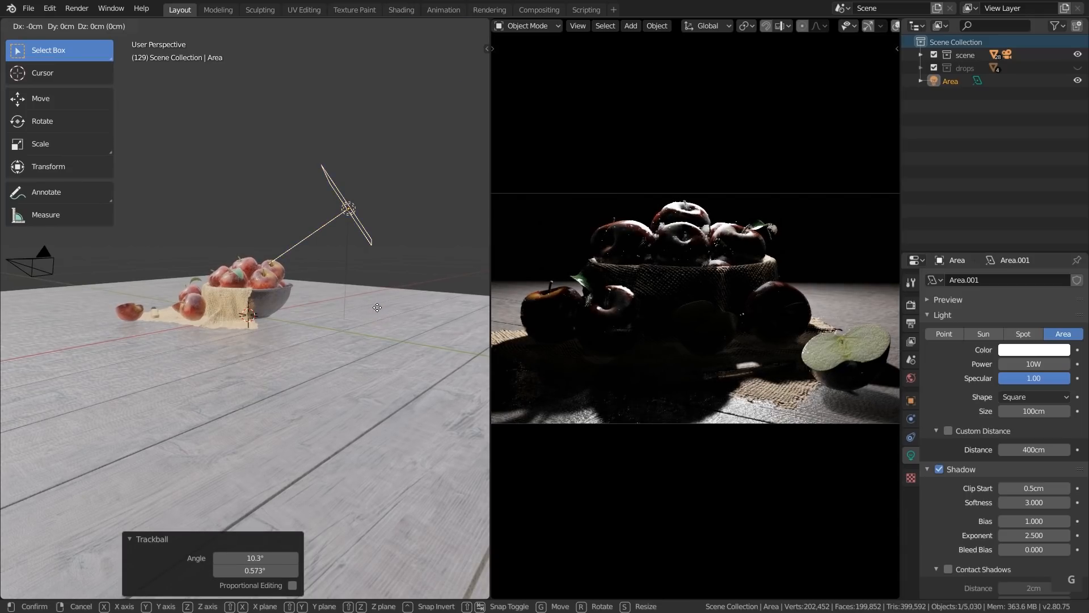
Move the area light about 2.54 cm in X, -2.7 cm in Y and 0.305 cm in Z
key(g)
click(372, 292)
middle_drag(372, 293, 398, 274)
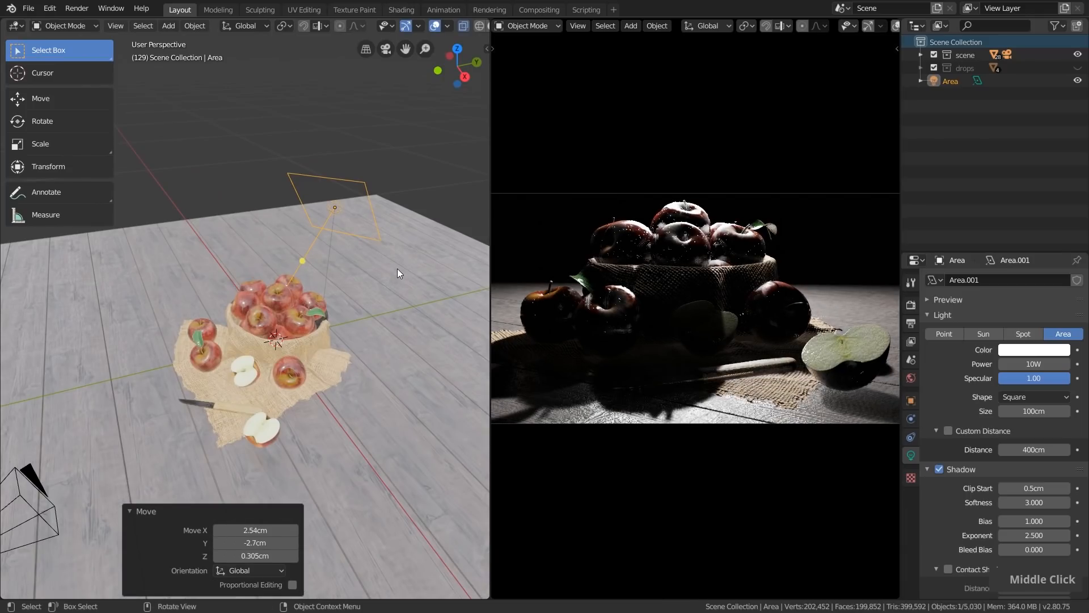
Change the area light's shape to Rectangle, size it 382 cm in X by 89.5 cm in Y, and nudge its position slightly
click(1039, 401)
click(1037, 424)
drag(1033, 423, 1021, 423)
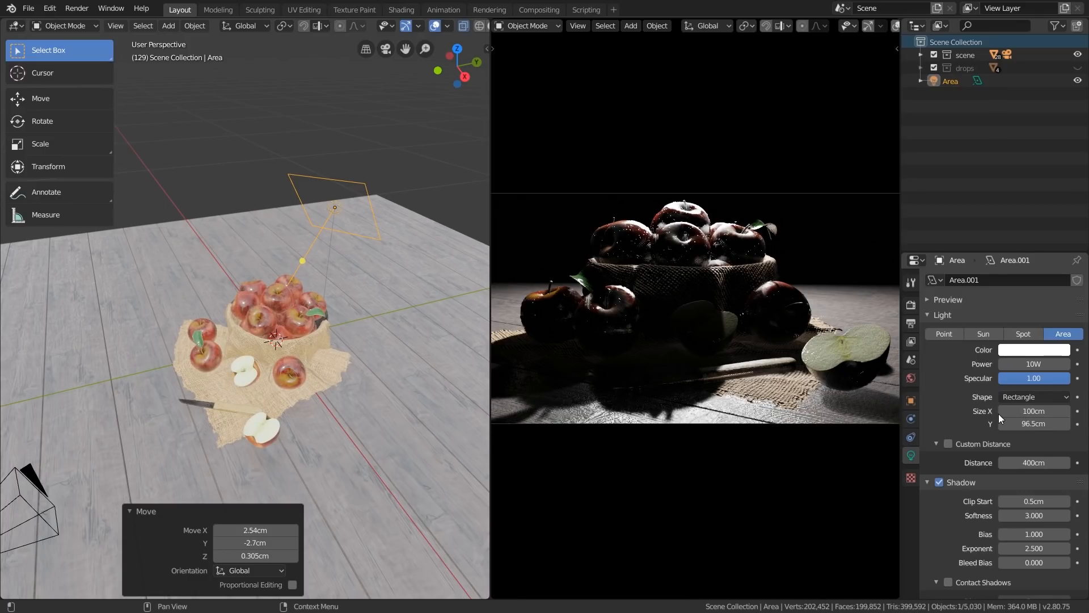
key(g)
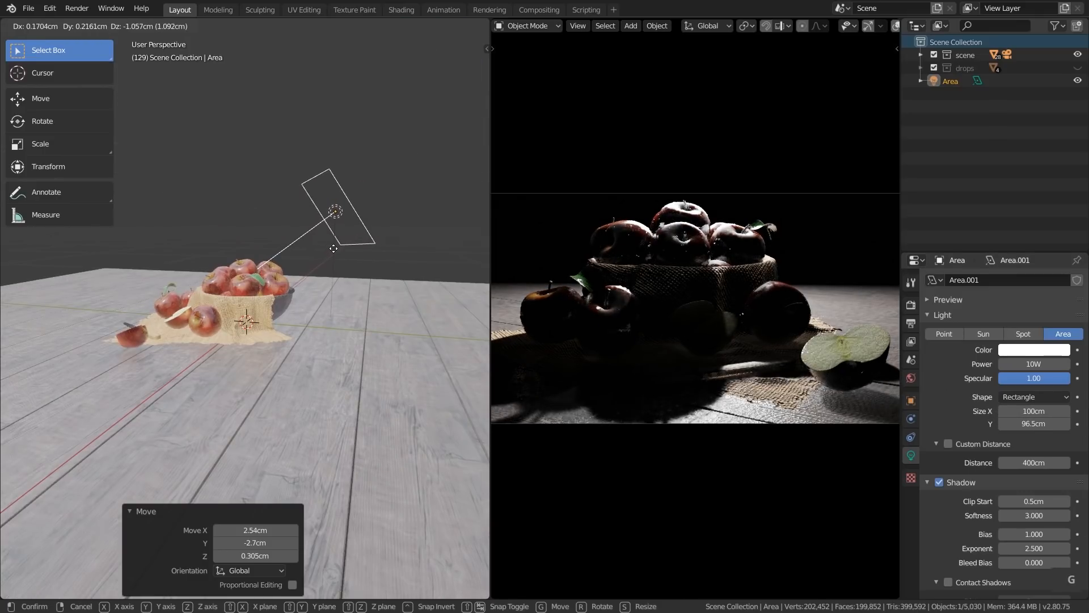
click(411, 246)
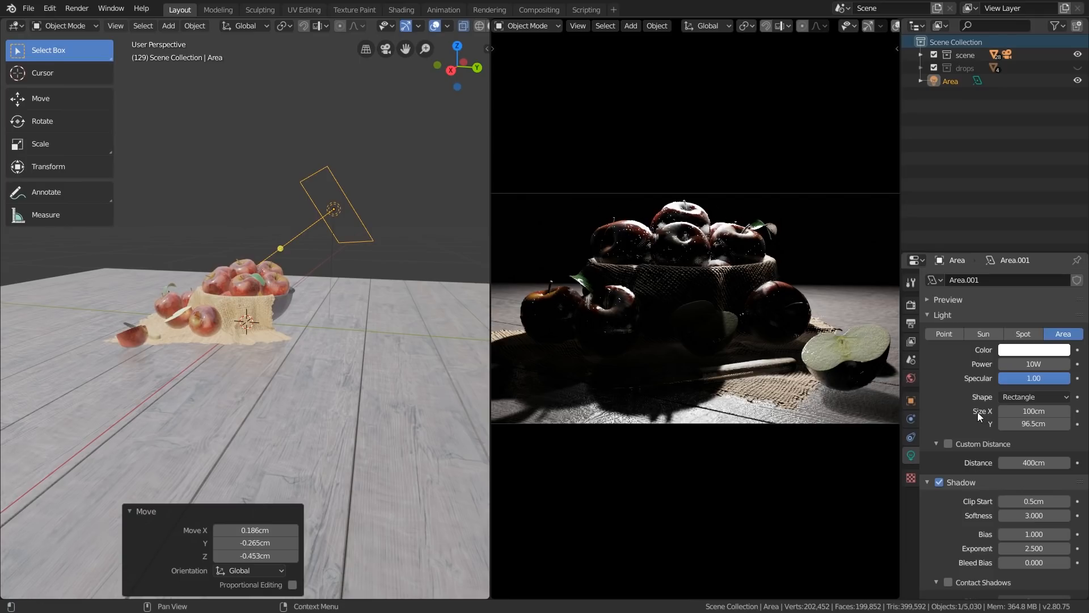
drag(1030, 411, 1077, 410)
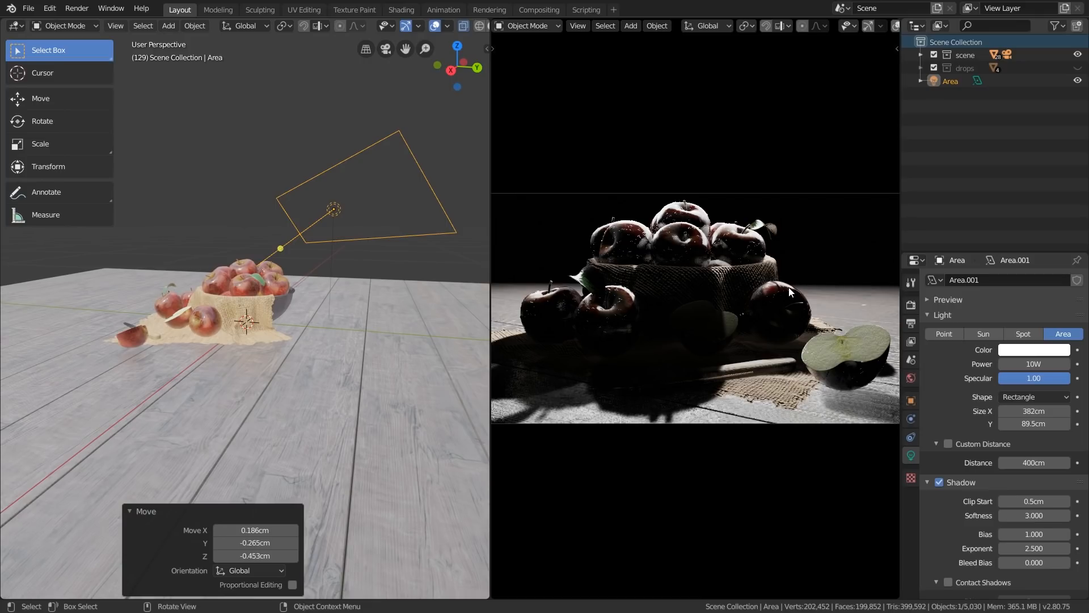
Enable contact shadows on the area light and set their distance to 5.4 cm
scroll(878, 404, up, 5)
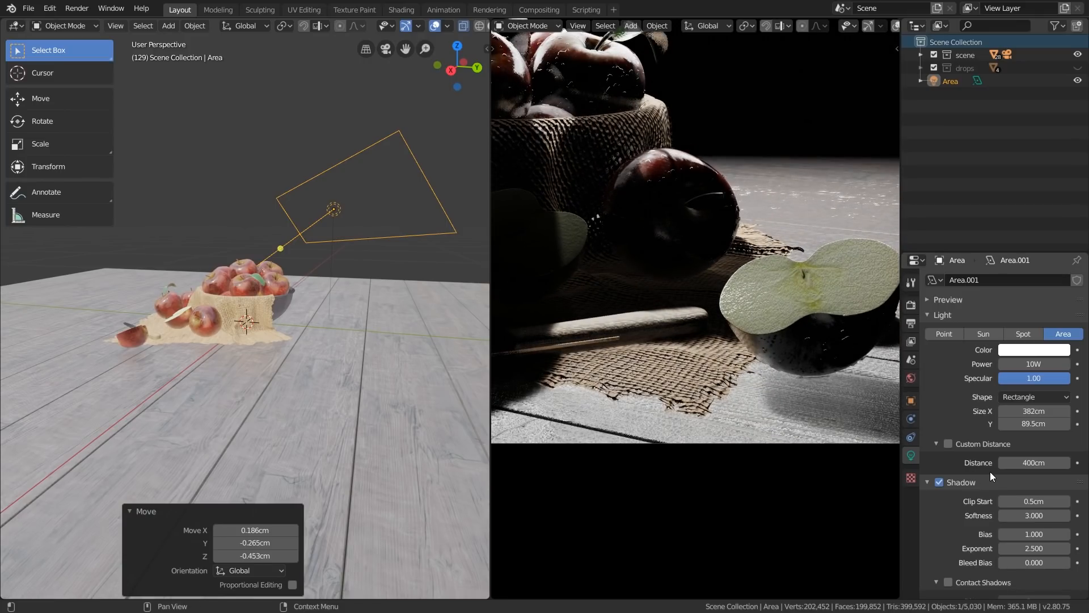
scroll(989, 471, down, 3)
click(948, 510)
drag(1033, 529, 1049, 529)
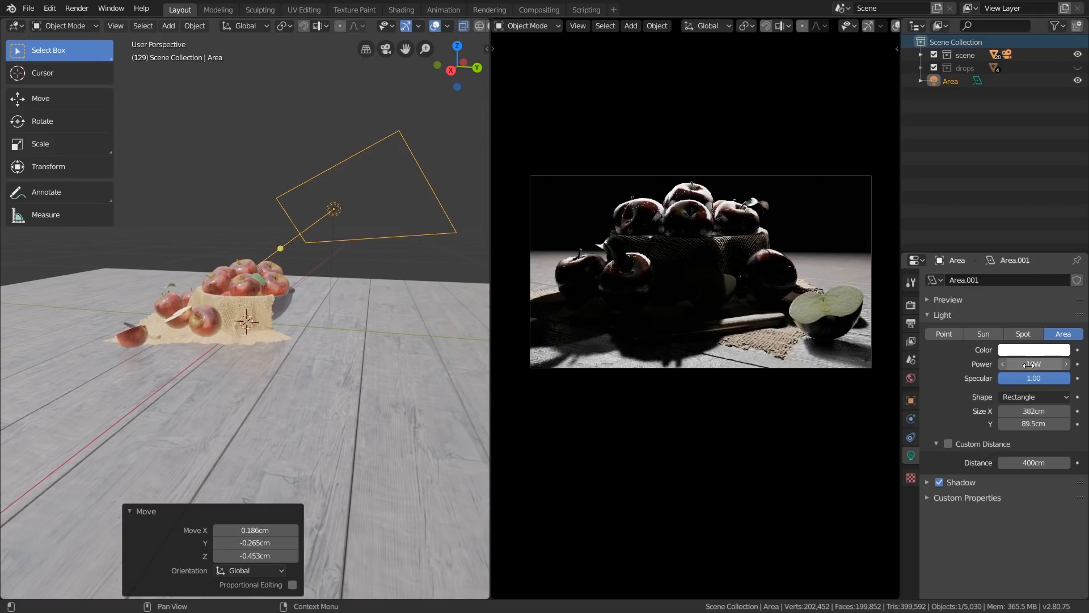
Change the area light's color from white to a warm orange
click(1026, 352)
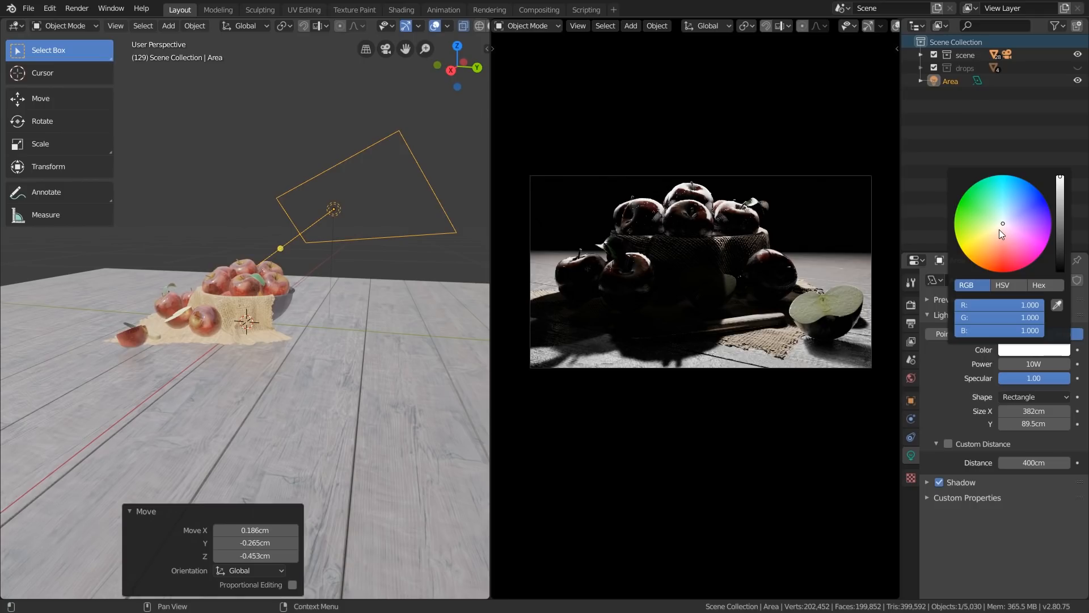
click(989, 254)
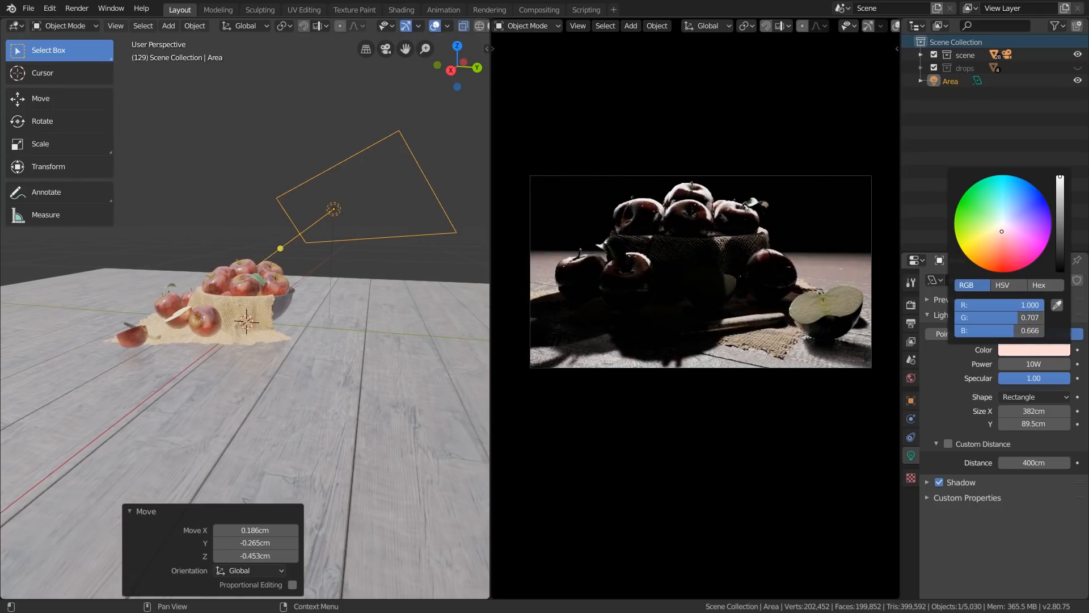
drag(989, 254, 991, 252)
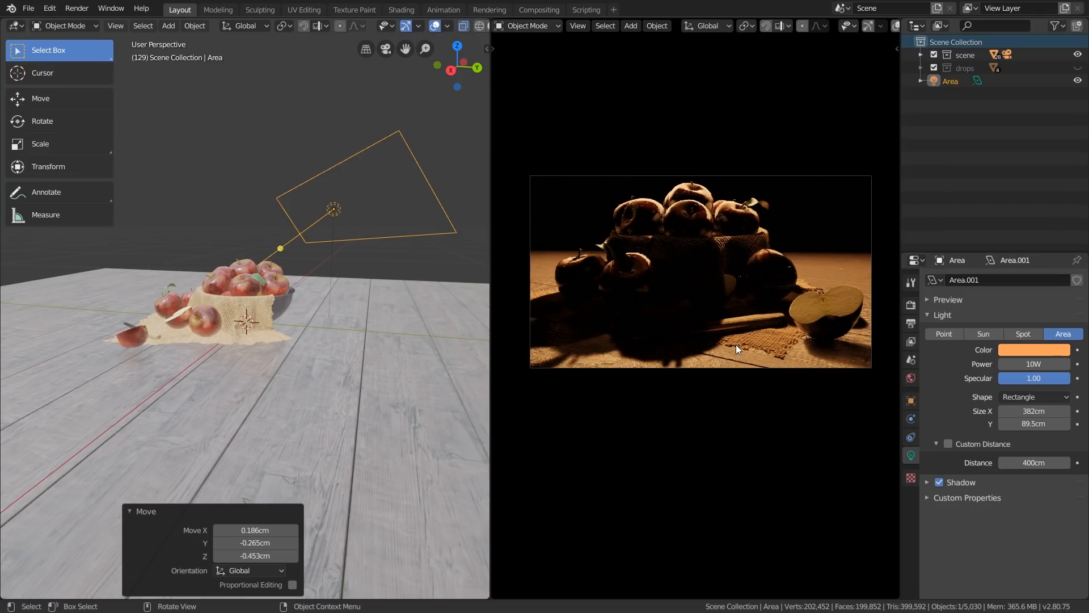
Enable Custom Distance for the orange area light and reduce the distance to 76 cm so its light falls off around the apples
middle_drag(672, 298, 748, 346)
scroll(745, 346, down, 2)
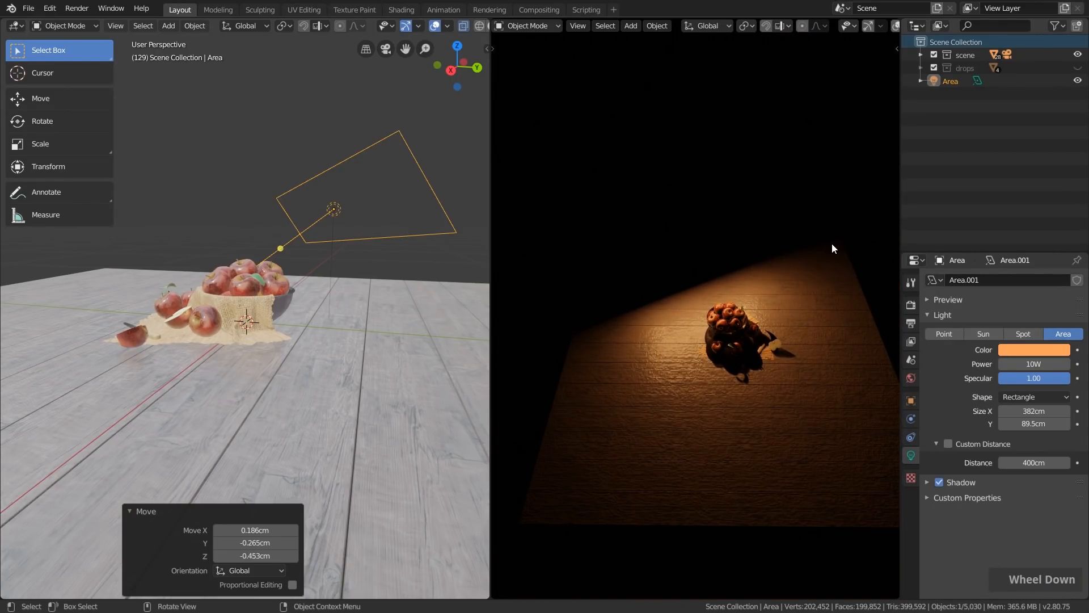
scroll(716, 346, up, 2)
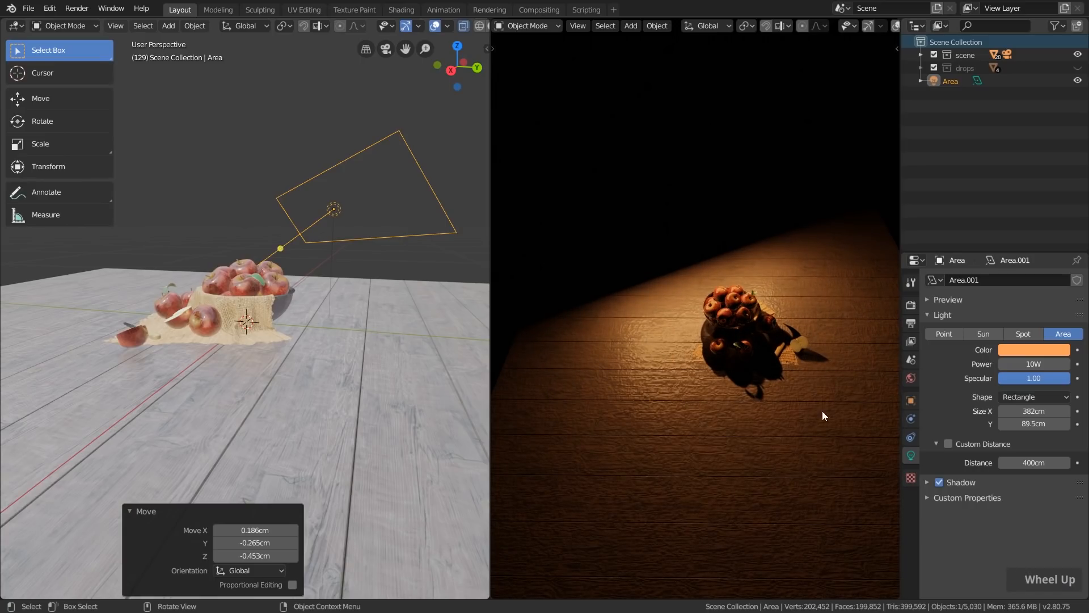
double_click(1030, 462)
text(100)
key(Return)
mouse_move(1031, 463)
mouse_down()
mouse_move(1001, 462)
mouse_move(1010, 462)
mouse_up()
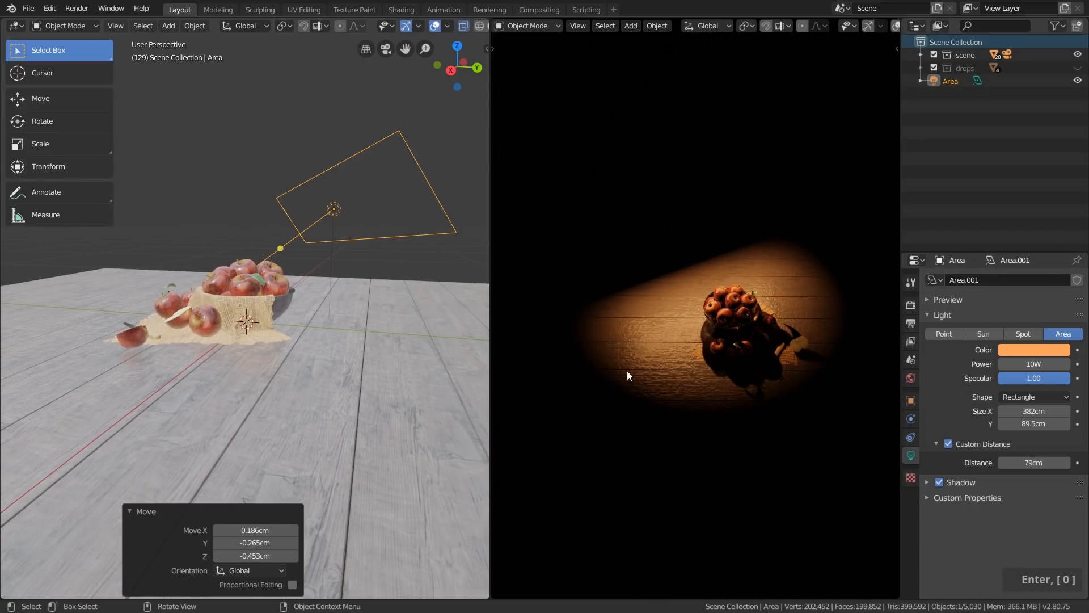
key(KP_0)
drag(1033, 463, 1021, 462)
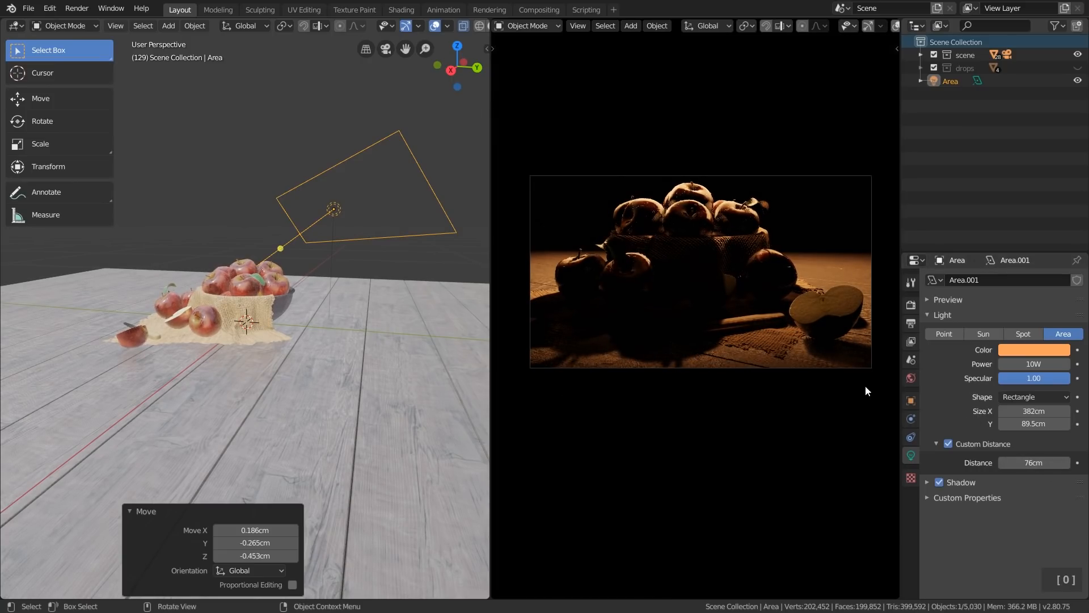
Move the orange area light -3.35 cm in X and 9.87 cm up, rotate it 2.5° in the view, and tilt it 1.15° with Trackball
key(g)
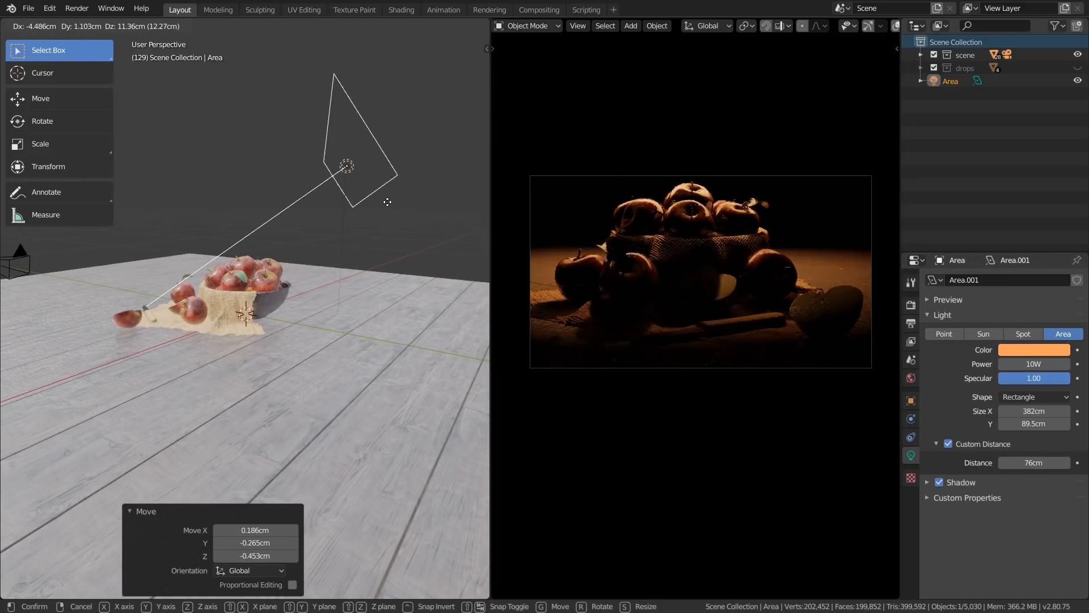
click(383, 207)
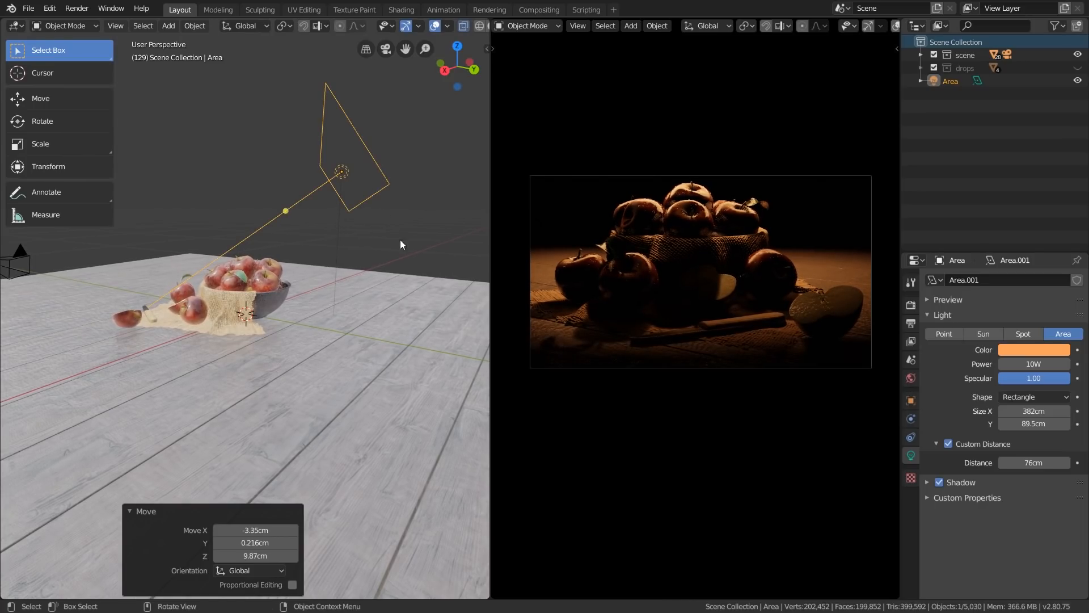
middle_drag(264, 245, 430, 227)
key(r)
click(440, 237)
key(r)
key(r)
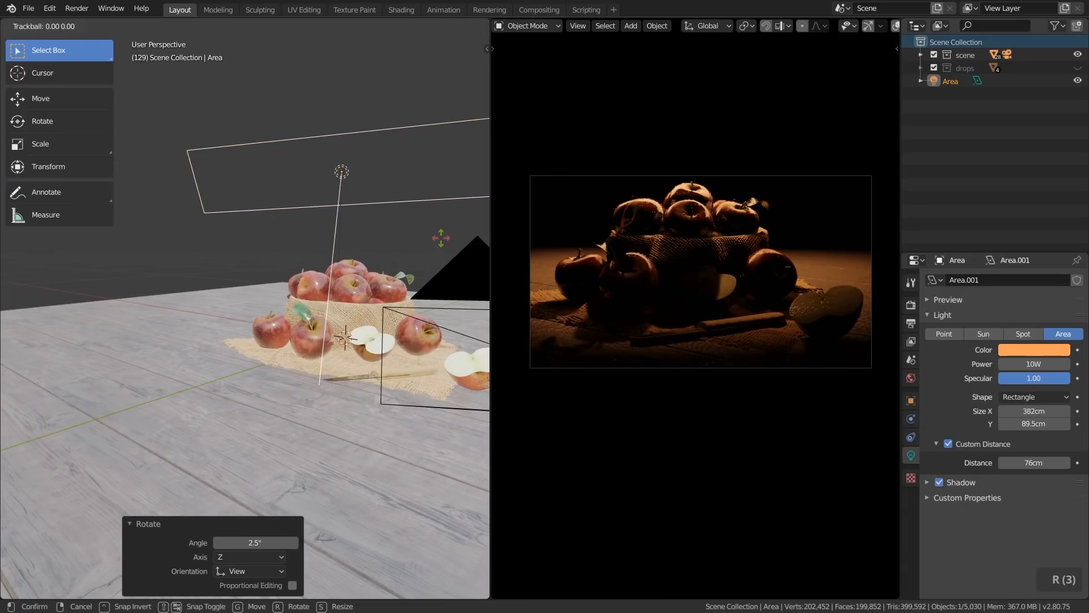
click(441, 237)
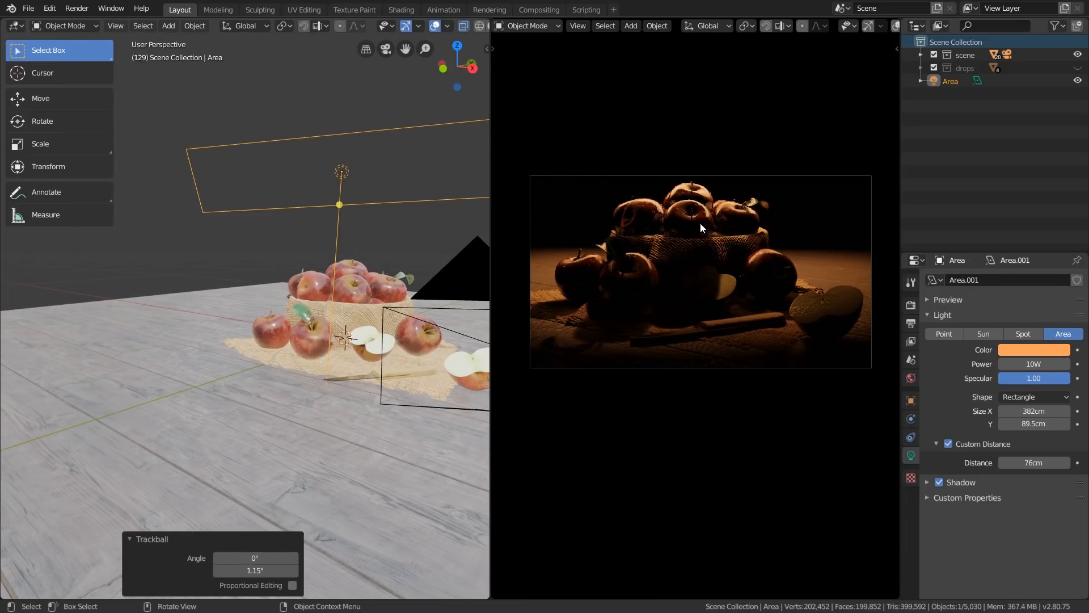
Set the orange area light's power to 25 W and its custom distance to 85 cm
scroll(700, 227, up, 1)
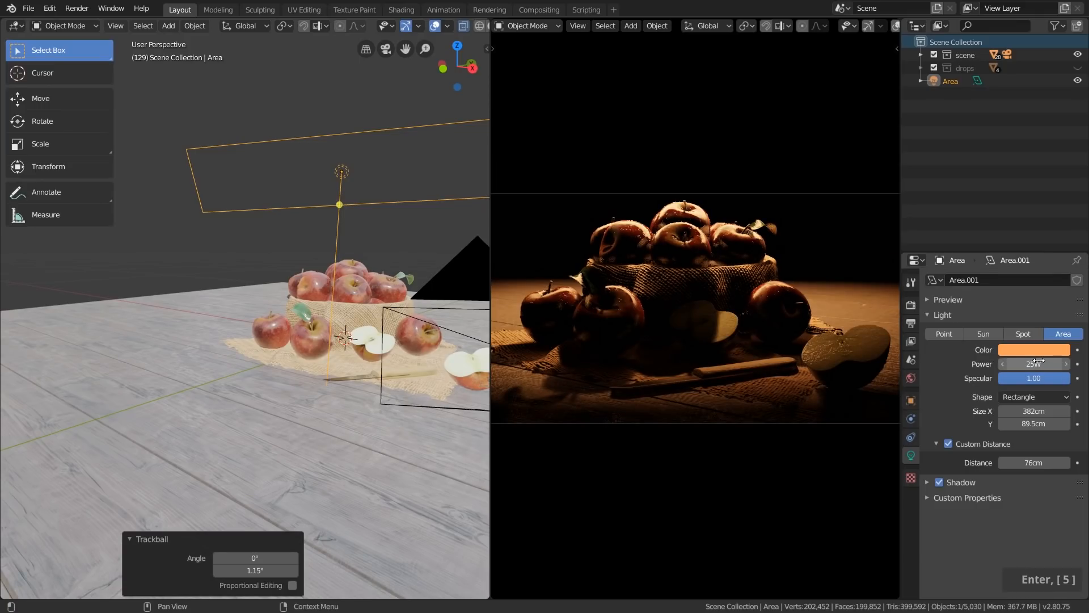
double_click(1038, 361)
text(25)
key(Return)
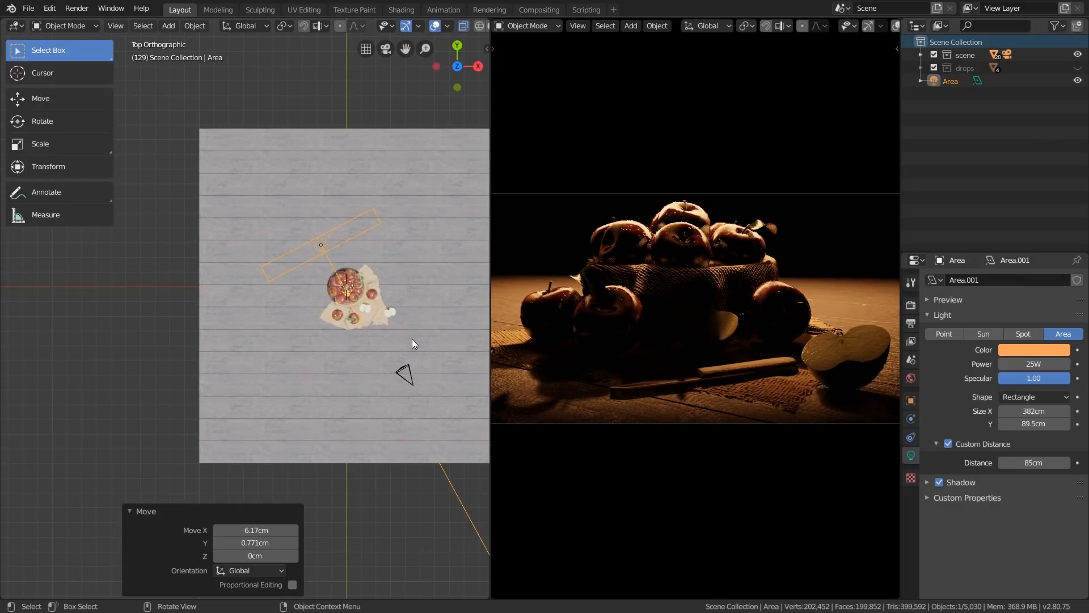
shift+middle_drag(412, 339, 367, 319)
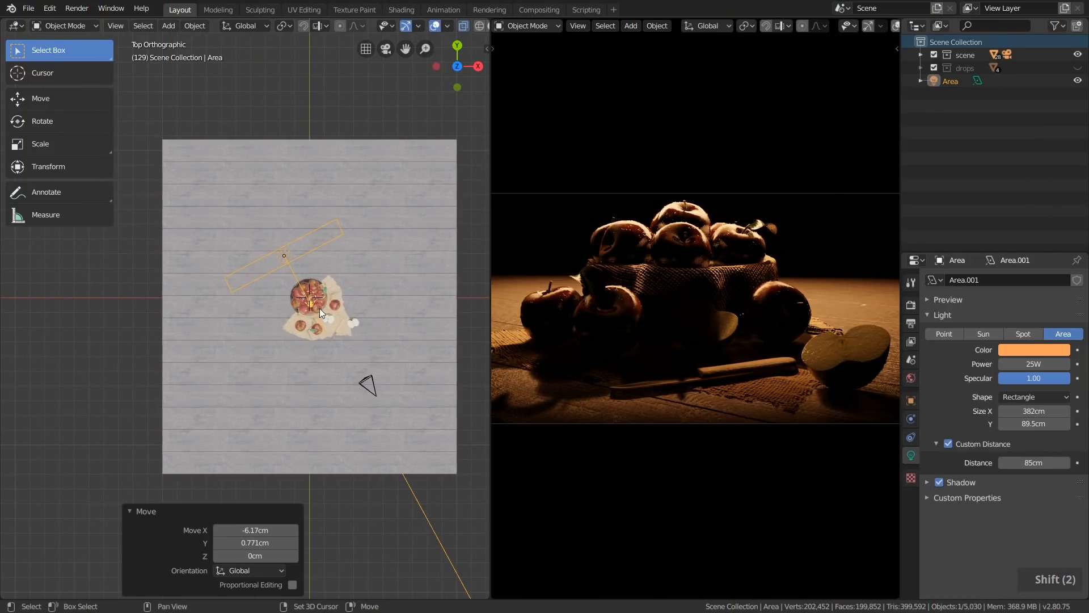
Duplicate the orange area light in top view, then rotate and move the copy to the positive X side of the apple bowl
key(shift+d)
click(407, 366)
key(r)
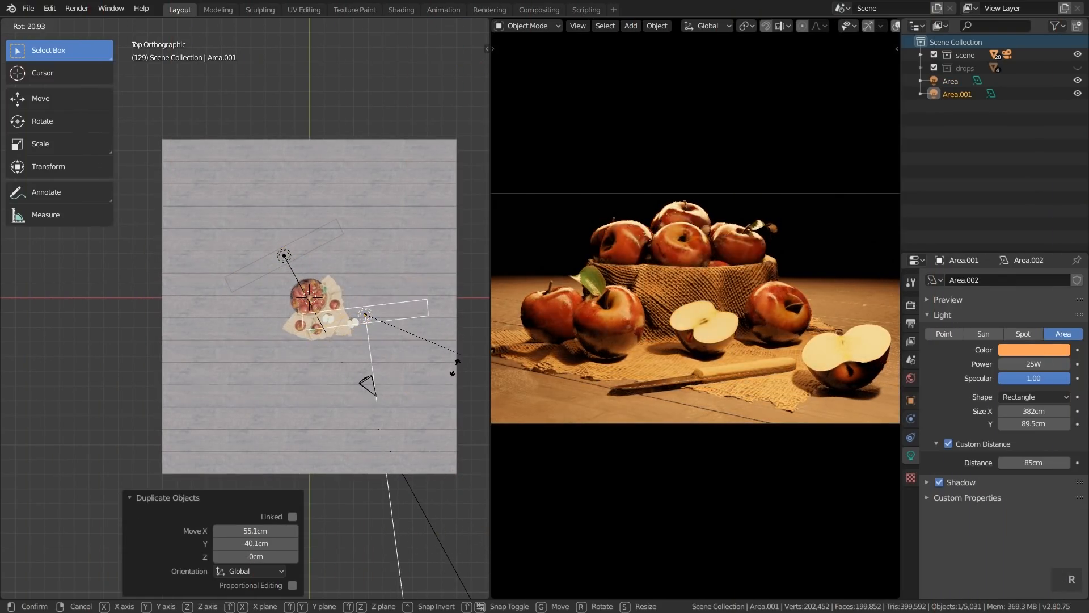
click(306, 386)
key(g)
click(425, 313)
Fine-tune the duplicated light's position and rotation in top view so it faces the apples from the side
key(g)
click(424, 297)
key(r)
click(453, 353)
key(g)
click(452, 351)
key(r)
click(451, 375)
key(g)
click(451, 376)
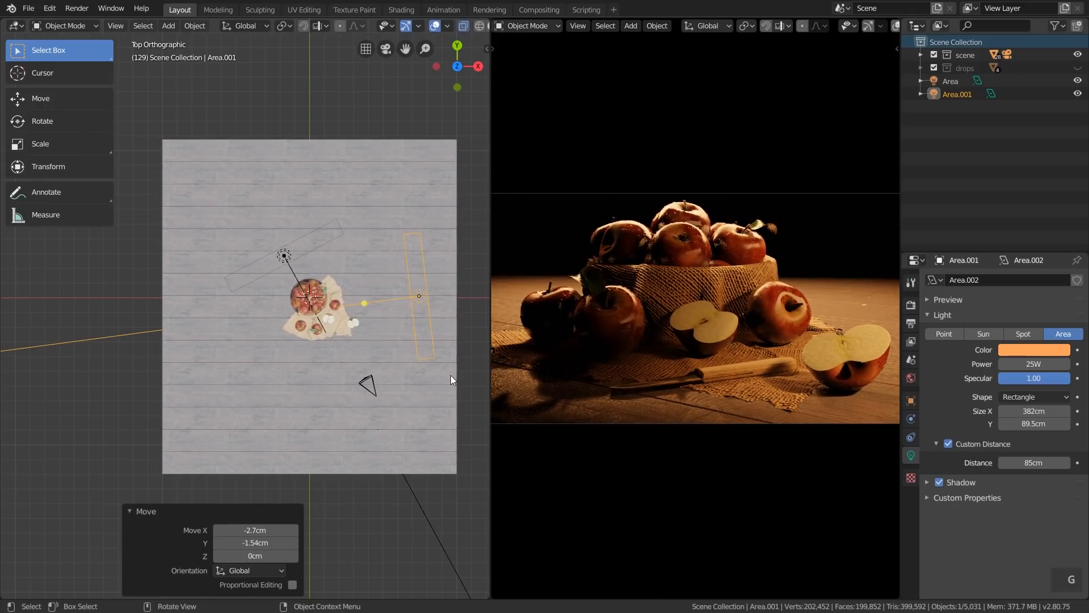
Change the side light's shape to Square and set its size to 94.7 cm
click(1039, 397)
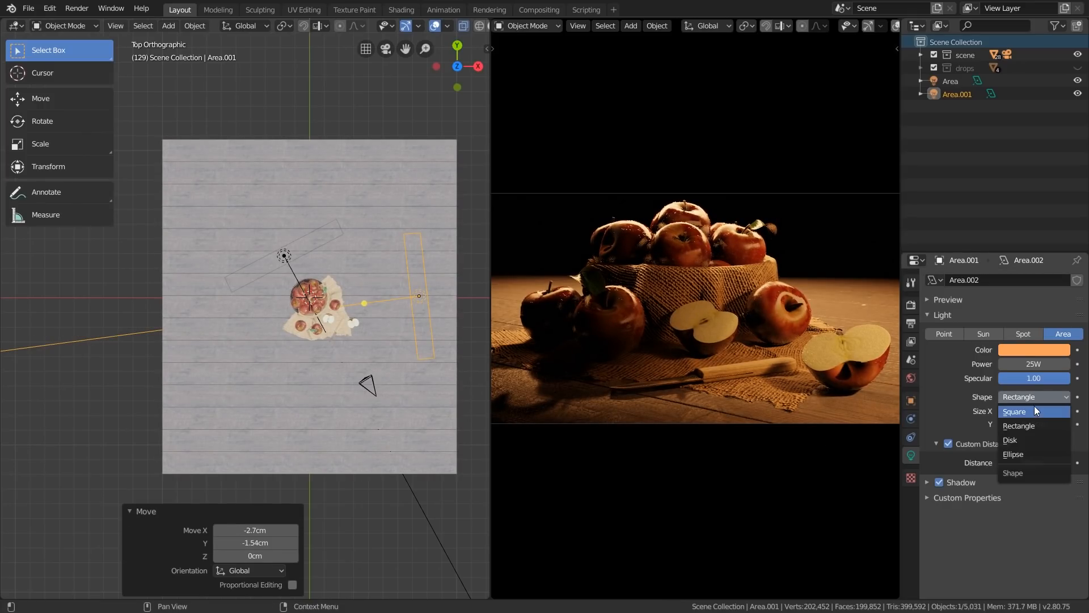
click(1032, 409)
drag(1034, 410, 1003, 410)
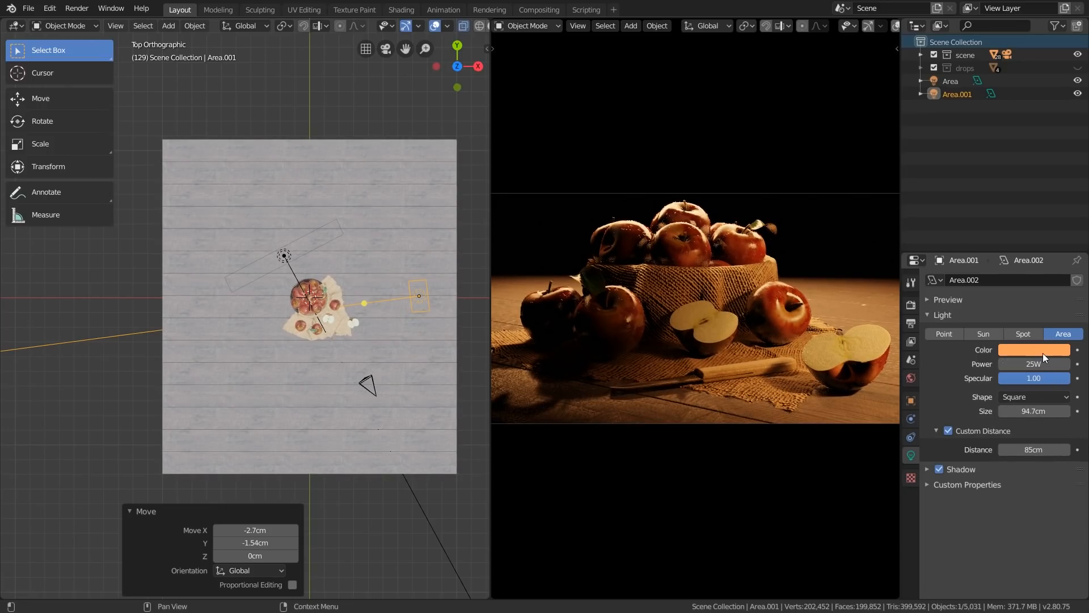
Set the side light's color to pure white (R, G and B 1.000) and its power to 15 W
click(1043, 350)
drag(1010, 317, 1043, 331)
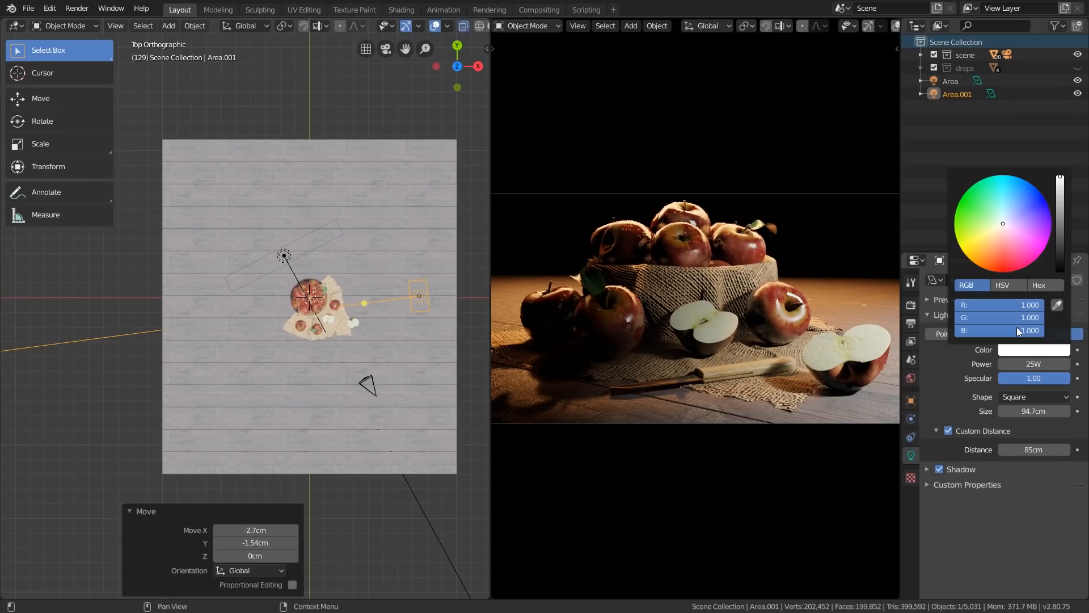
click(1033, 364)
text(15)
key(Return)
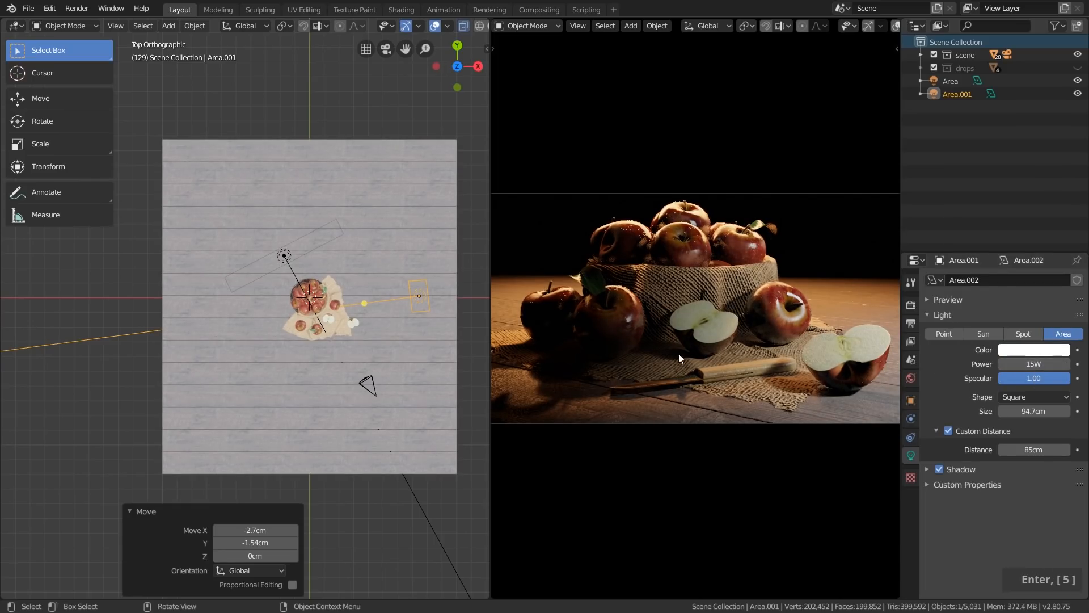
Shift the white side light slightly closer to the bowl and rotate it in top view so it stays aimed at the apples
key(g)
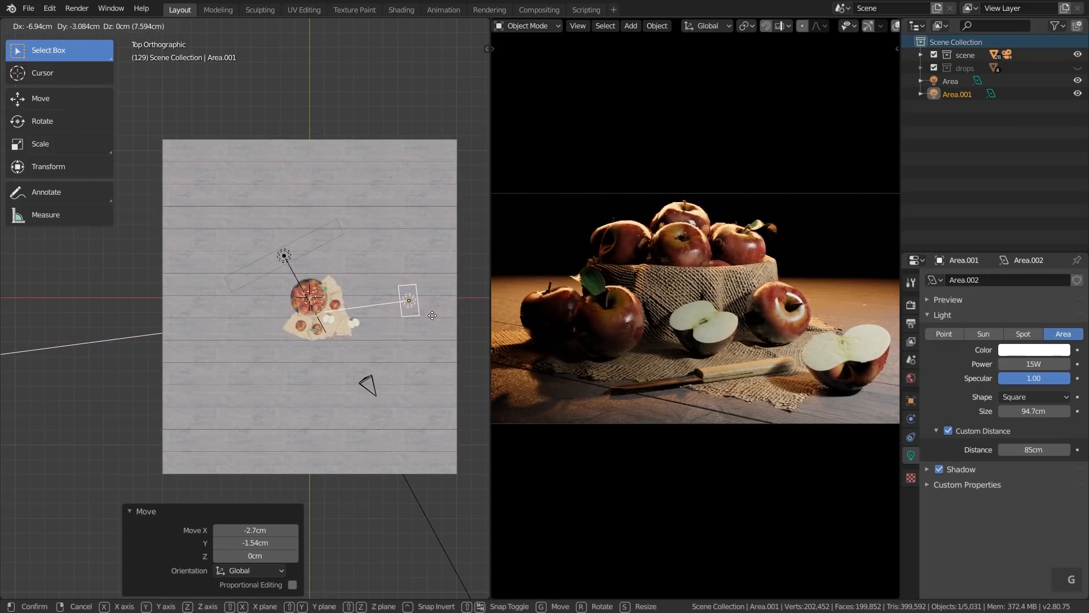
click(461, 339)
key(r)
click(464, 321)
key(g)
click(463, 324)
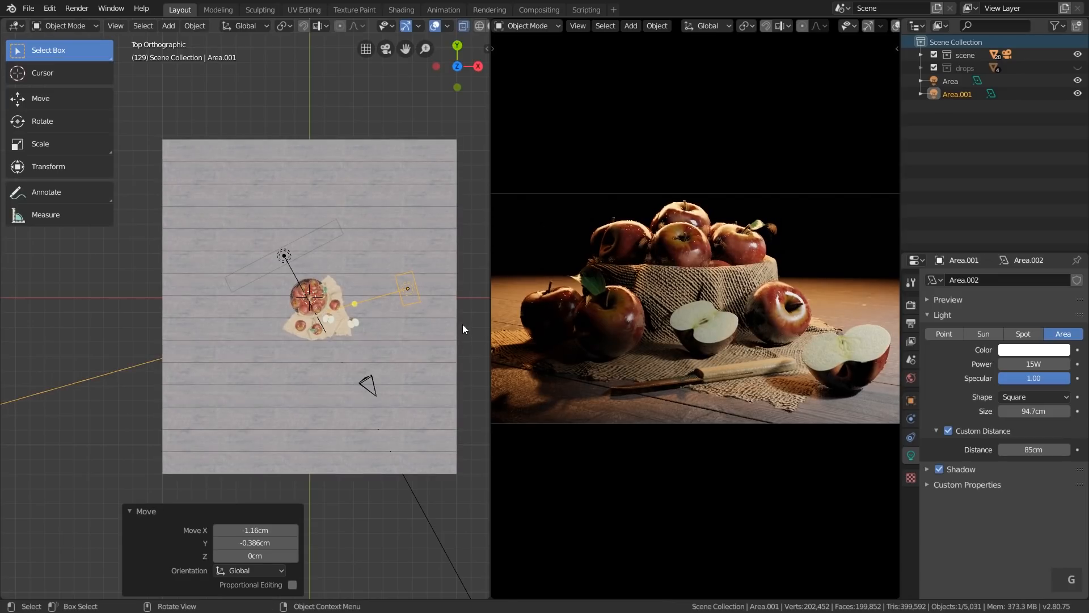
key(g)
click(464, 328)
key(g)
click(465, 328)
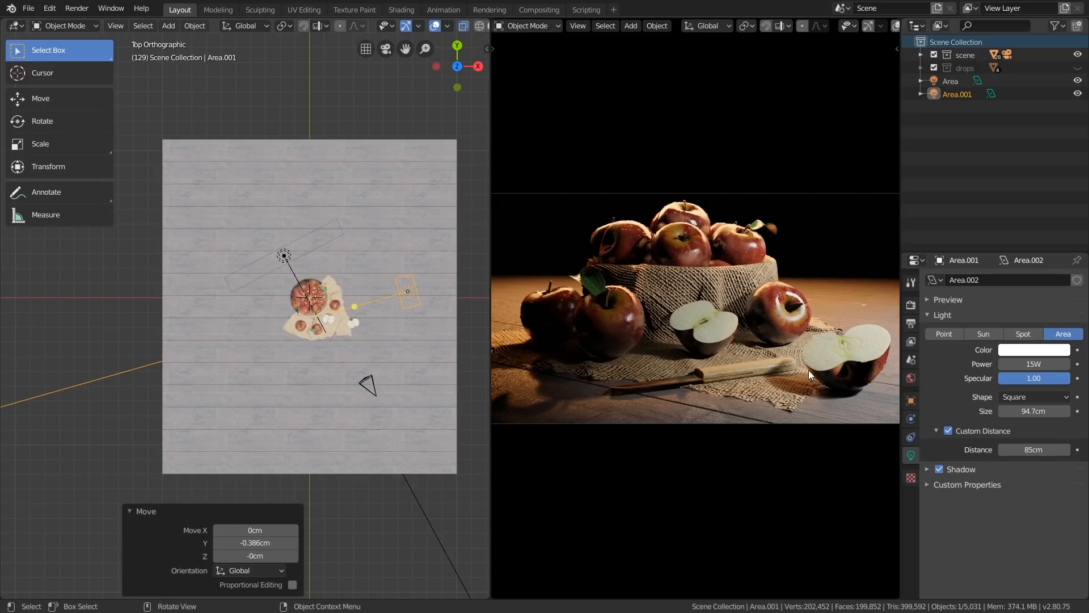
Review the white side light's shadow settings and set its custom distance to 91 cm
click(986, 466)
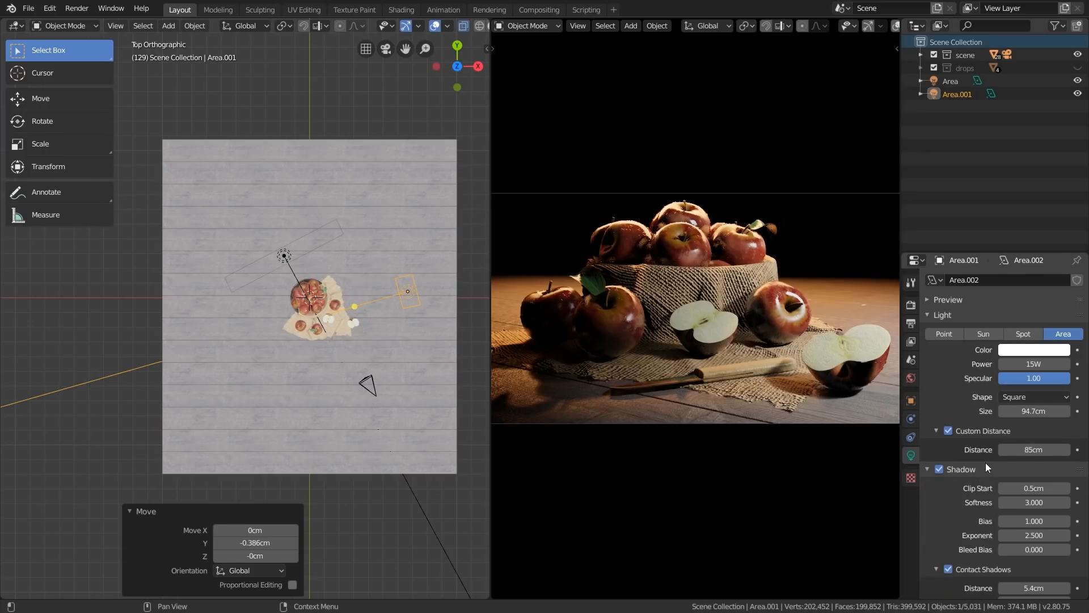
scroll(986, 462, down, 3)
scroll(981, 510, up, 1)
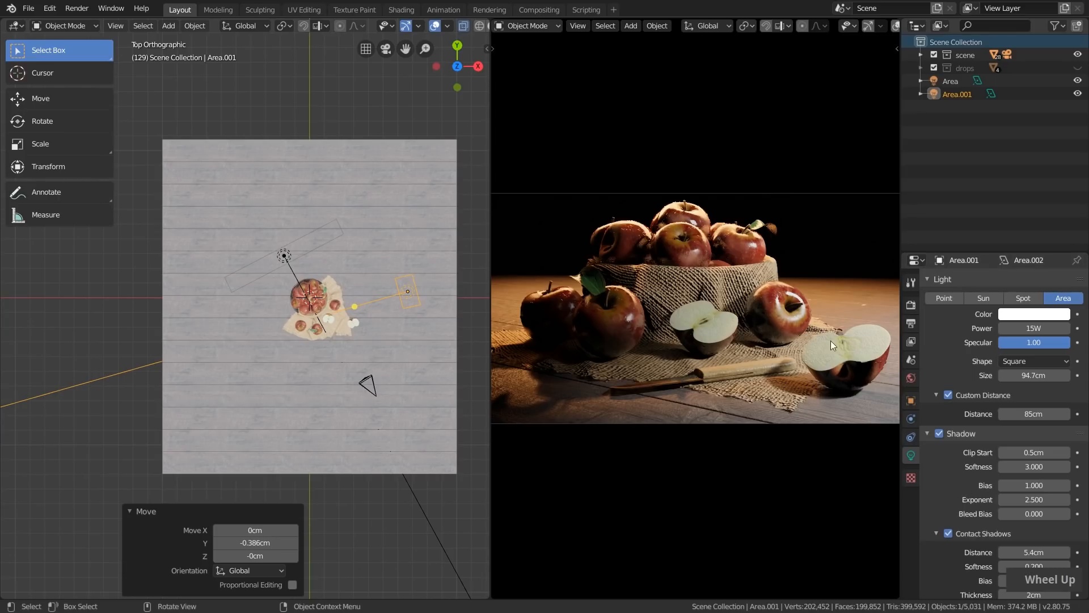
drag(983, 433, 1047, 450)
click(984, 431)
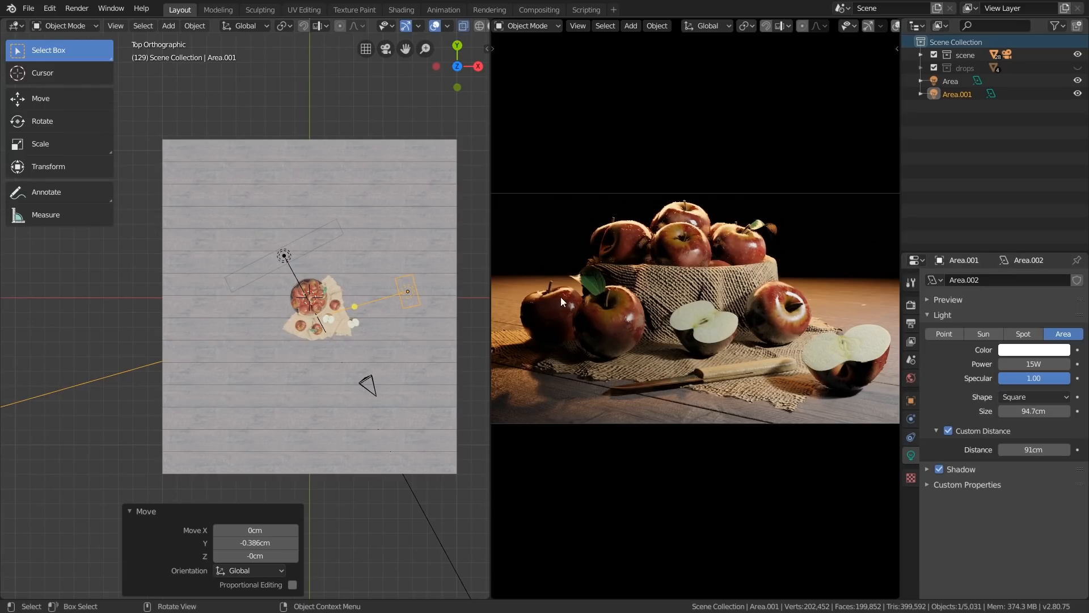
scroll(374, 315, down, 1)
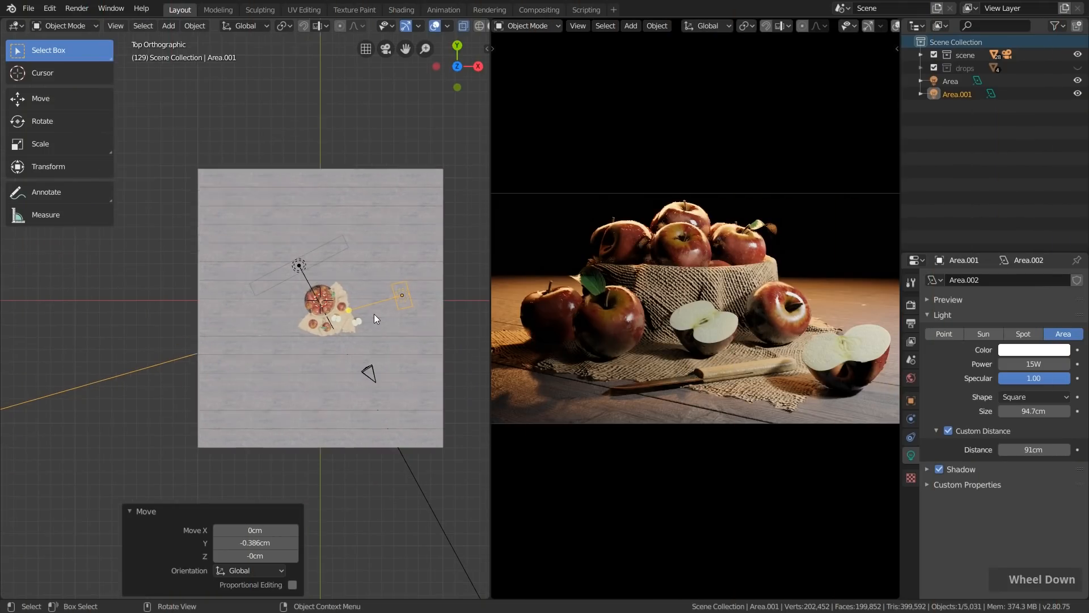
scroll(382, 311, up, 1)
Duplicate the white side light to the front of the scene, opposite it across the camera, and rotate the copy to face the apples
key(shift+d)
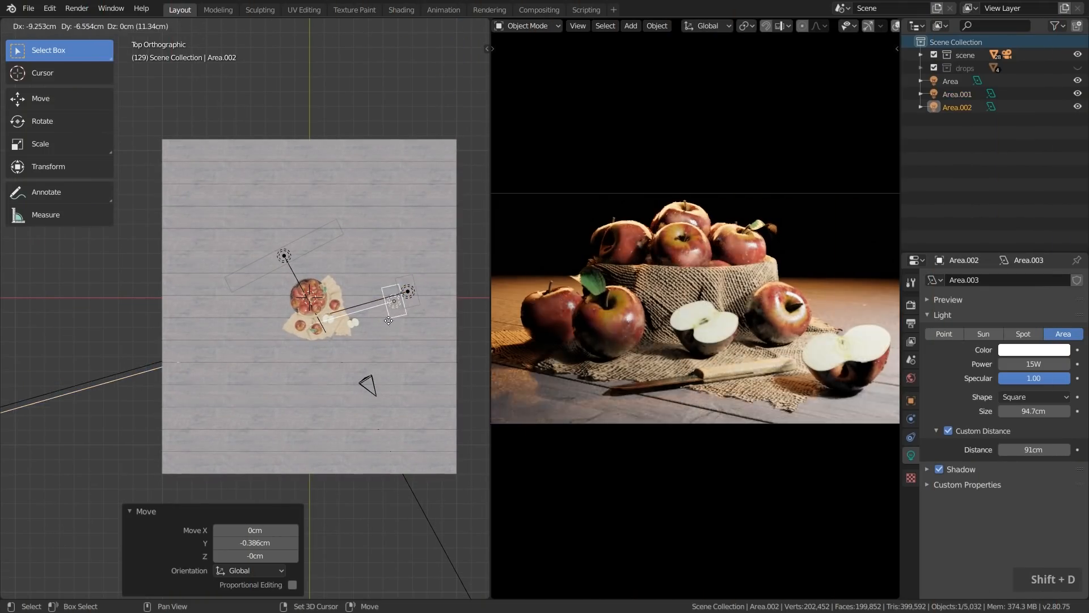
click(246, 373)
key(r)
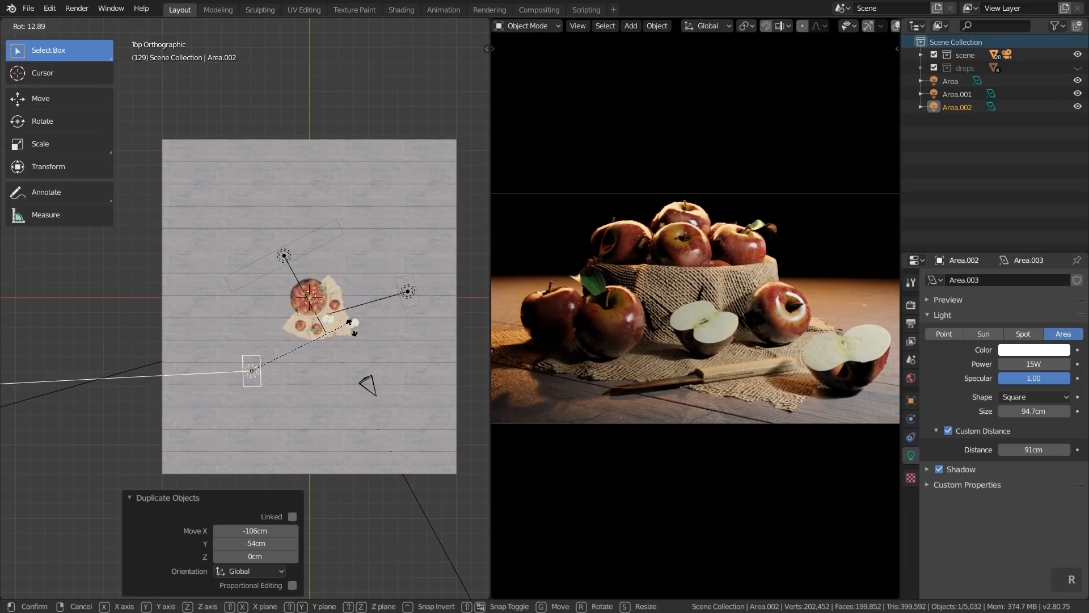
click(250, 444)
key(g)
click(316, 379)
key(r)
click(412, 357)
key(g)
click(410, 358)
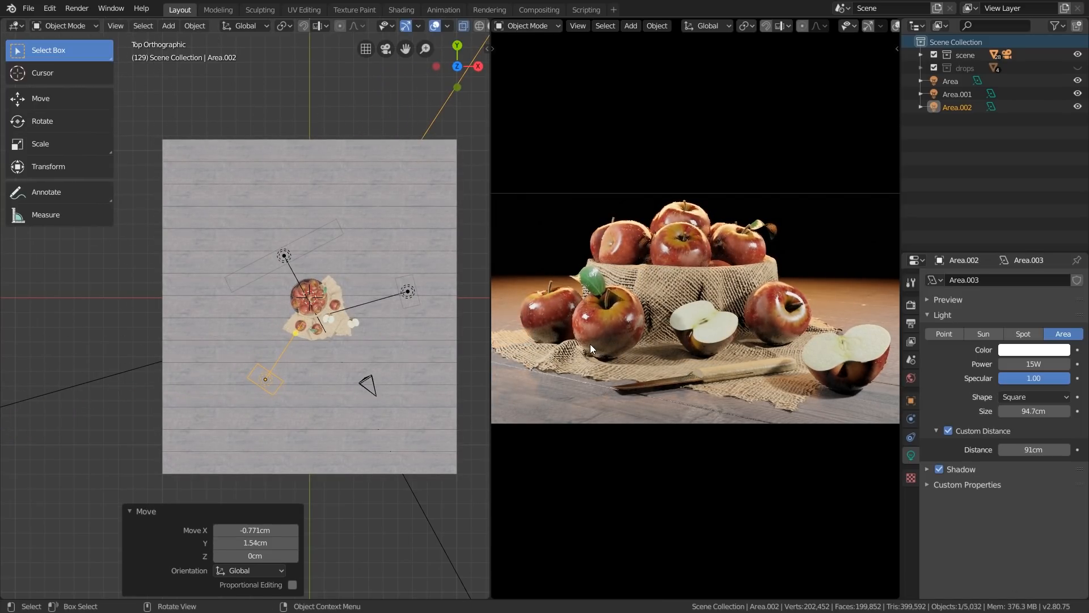
Set the front fill light's power to 3 W and its custom distance to 96 cm
click(1034, 364)
text(3)
key(Return)
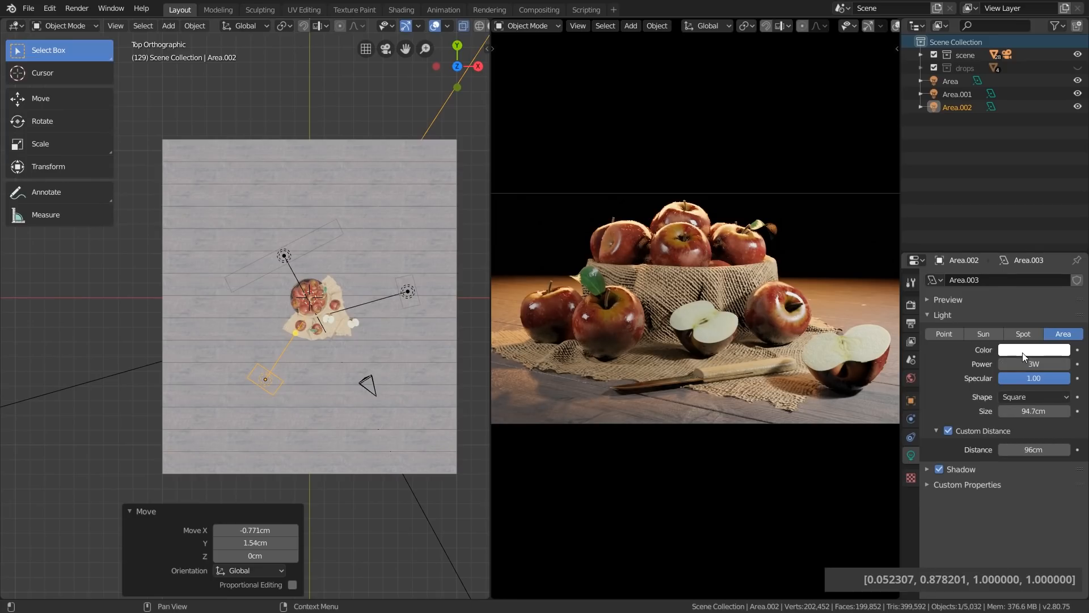
Set the front fill light's colour to cyan with RGB values of about 0.052, 0.878 and 1.000
click(1023, 351)
drag(1013, 223, 1001, 190)
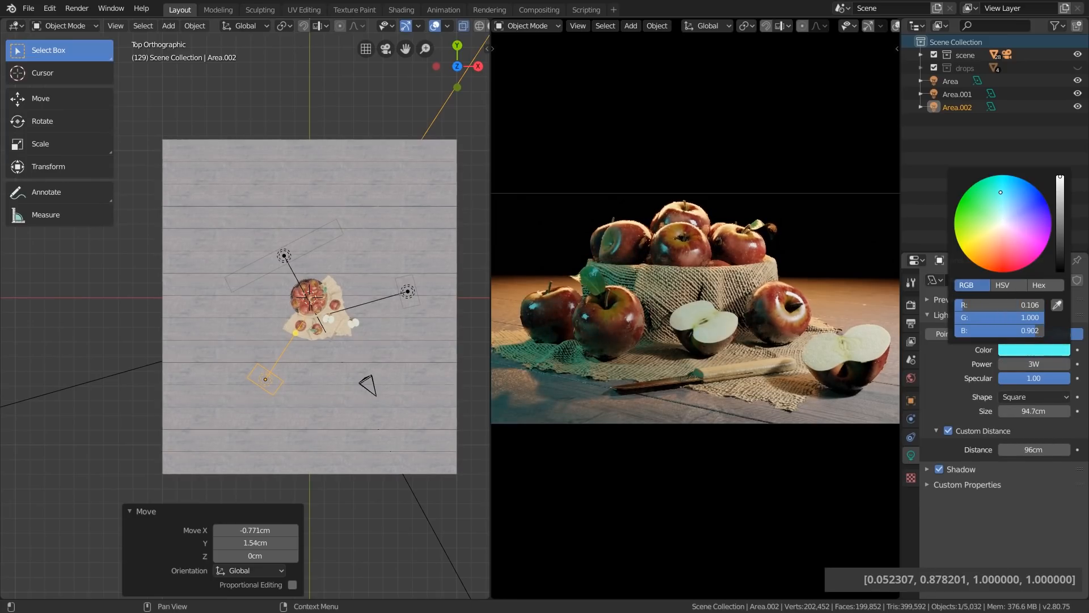
key(ctrl+v)
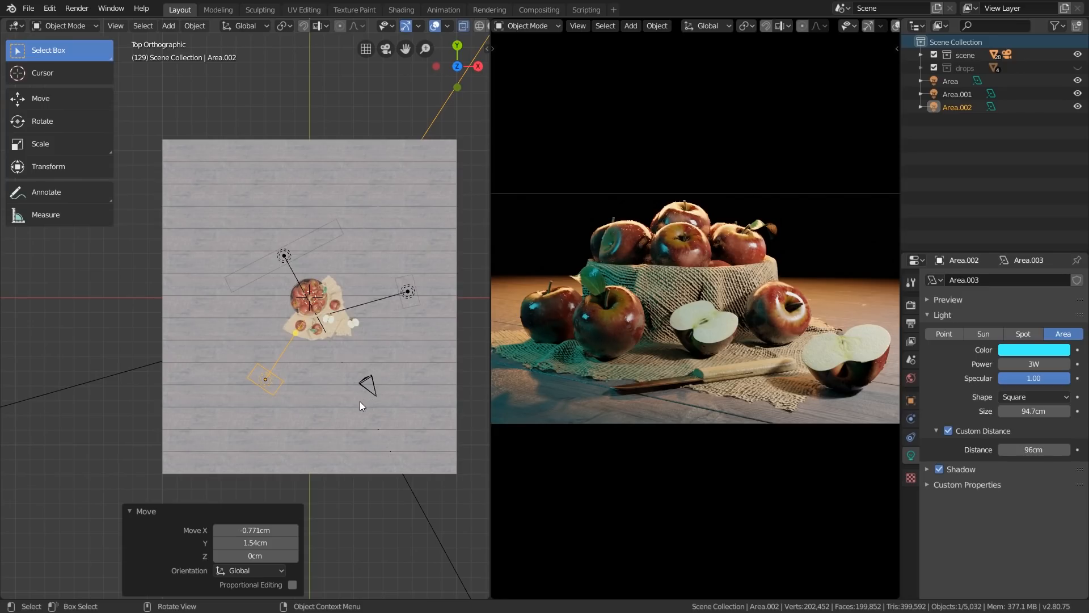
Fine-tune the front fill light's position and rotation in top view so it stays aimed at the apples
key(g)
click(439, 356)
key(r)
click(439, 372)
key(g)
click(438, 371)
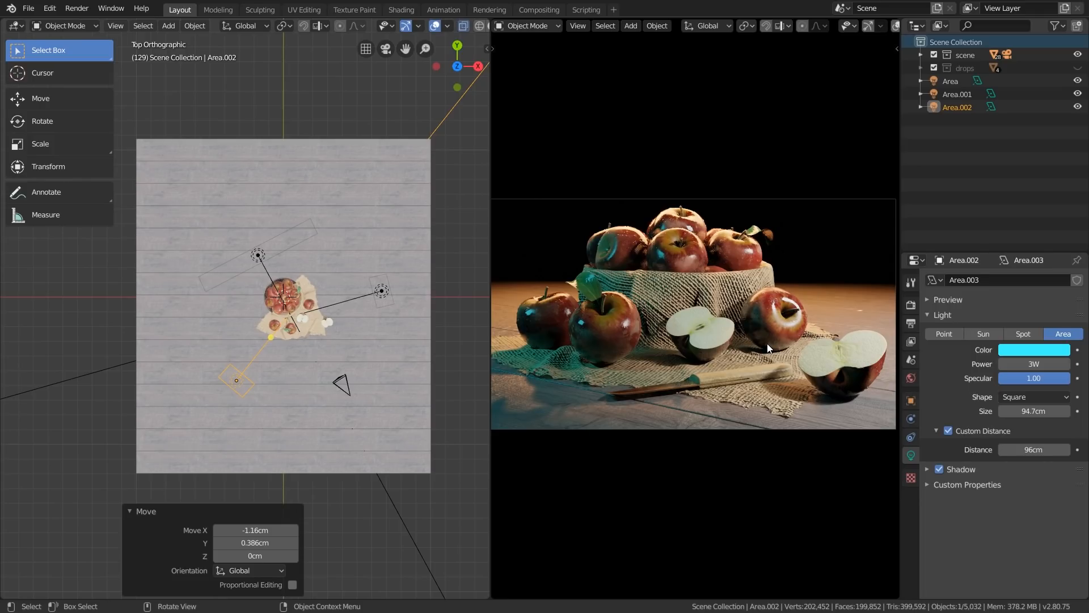
Add an area light above the bowl, scale it to about 0.425, set its power to 5 W and preview it alone
middle_drag(423, 305, 331, 372)
key(shift+a)
mouse_move(331, 372)
click(386, 414)
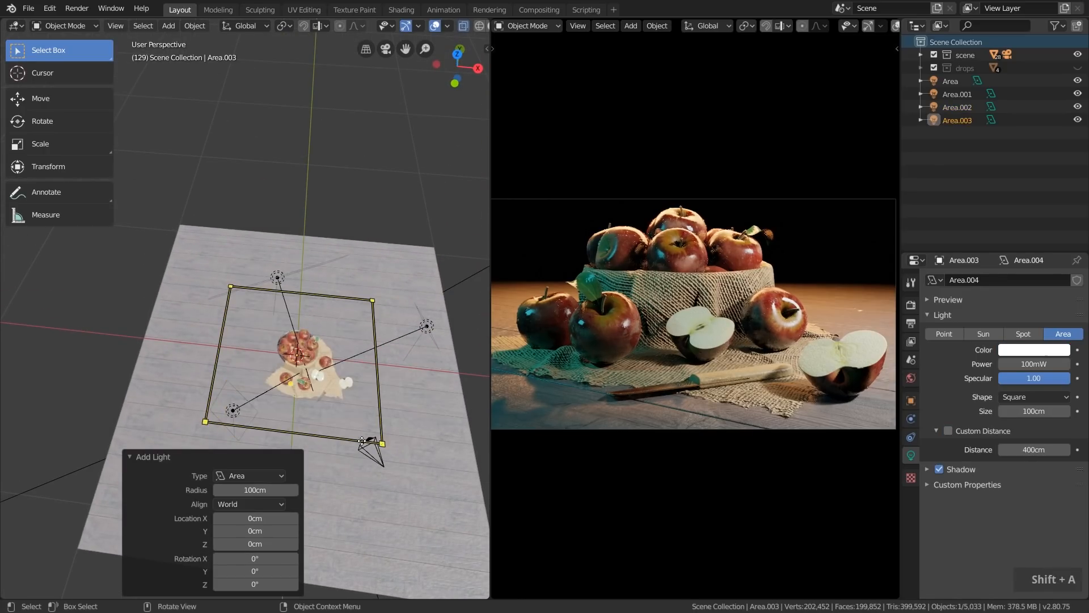
middle_drag(386, 415, 350, 366)
key(s)
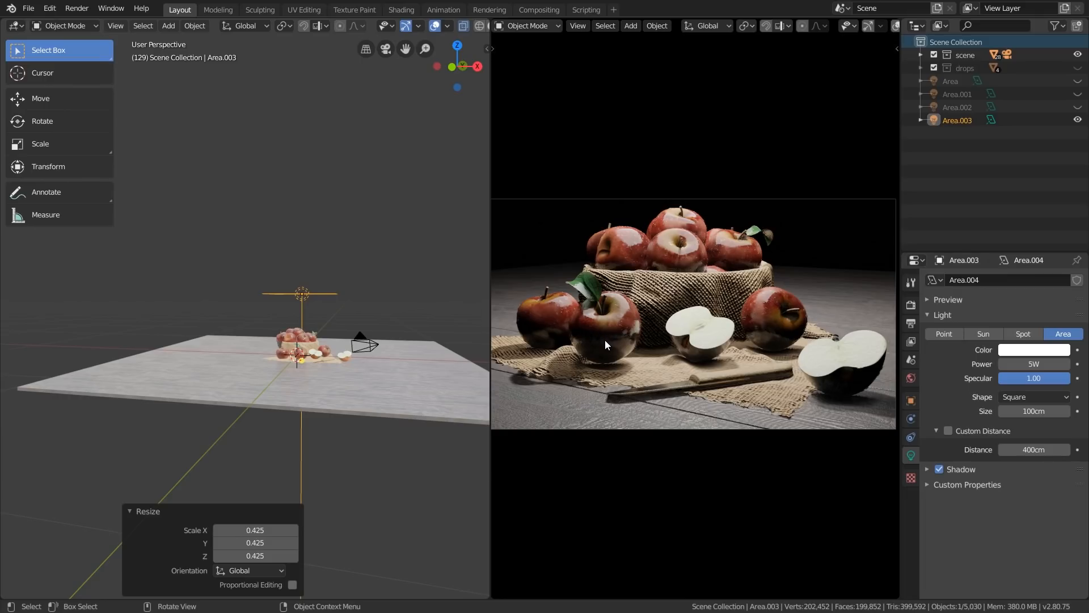
Hide the overhead area light and show the back, side and front fill lights again
click(1078, 119)
drag(1078, 108, 1077, 81)
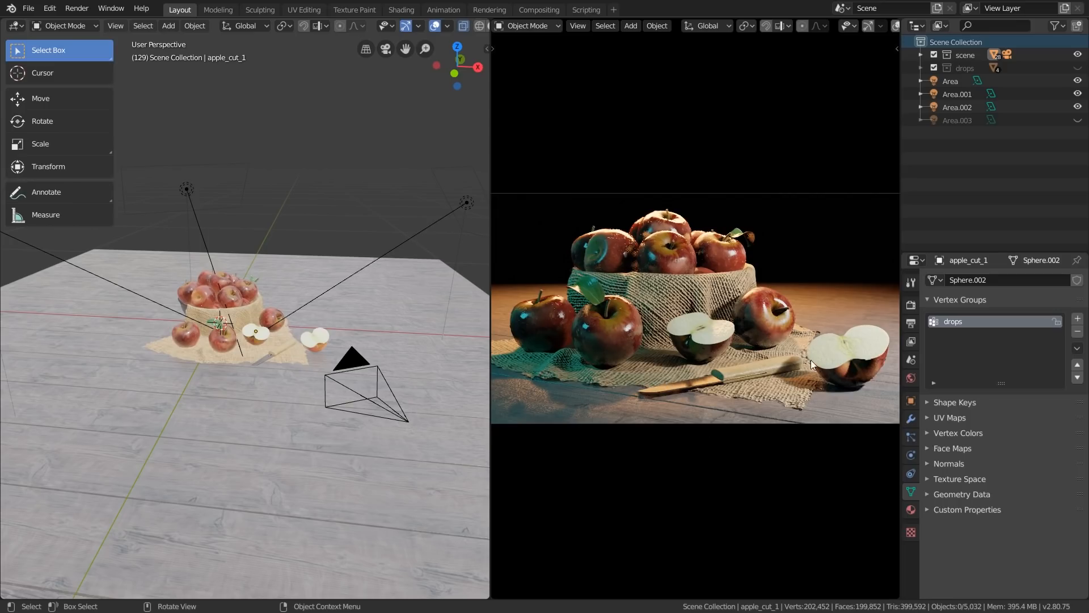
Select the wooden tabletop in top view and inspect the rendered camera view maximized
click(380, 303)
scroll(339, 397, down, 3)
key(KP_7)
scroll(340, 393, down, 2)
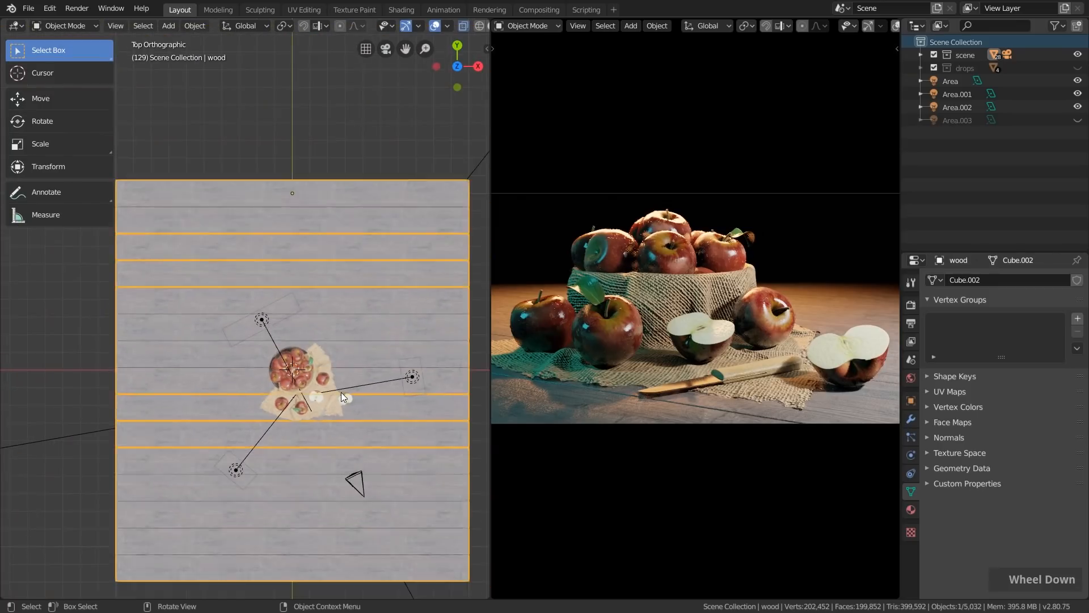
scroll(374, 392, up, 2)
key(ctrl+space)
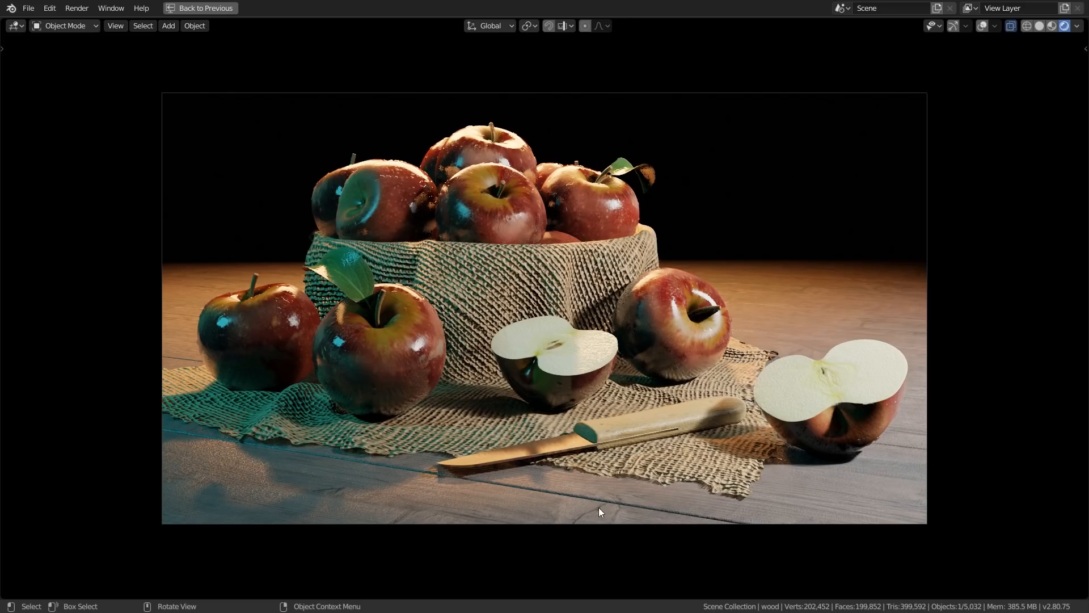
key(ctrl+space)
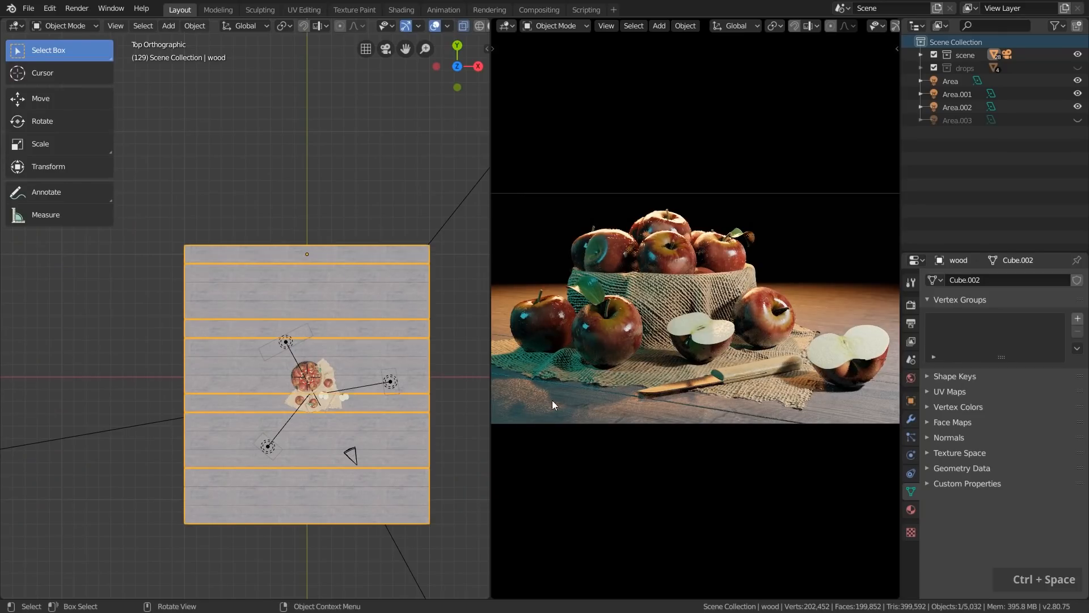
Rotate the wooden tabletop roughly a quarter turn in top view and move it back under the apples and cloth
key(r)
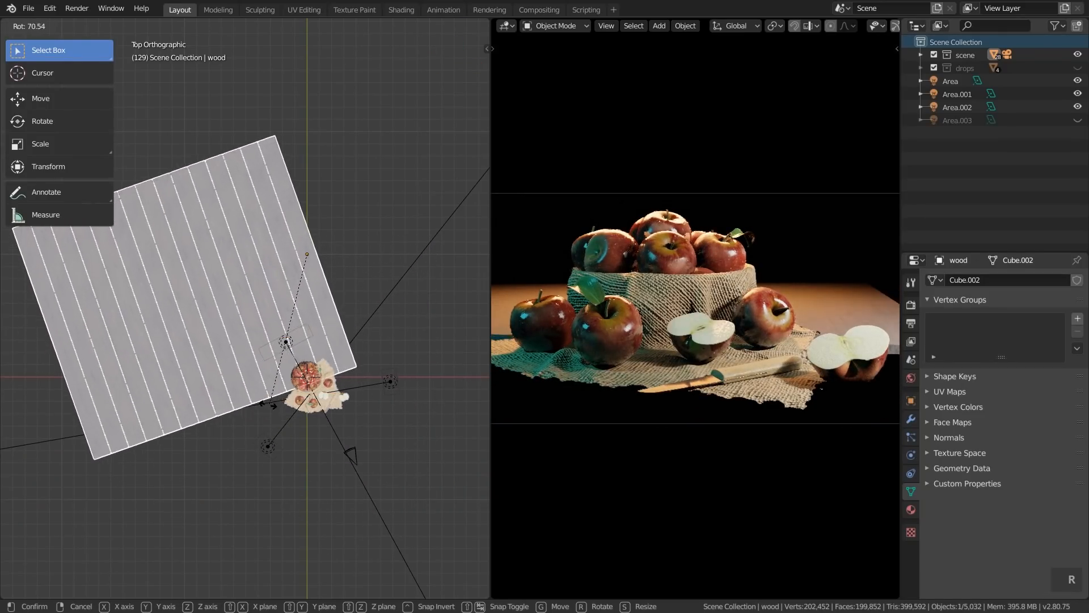
click(244, 388)
scroll(369, 412, up, 2)
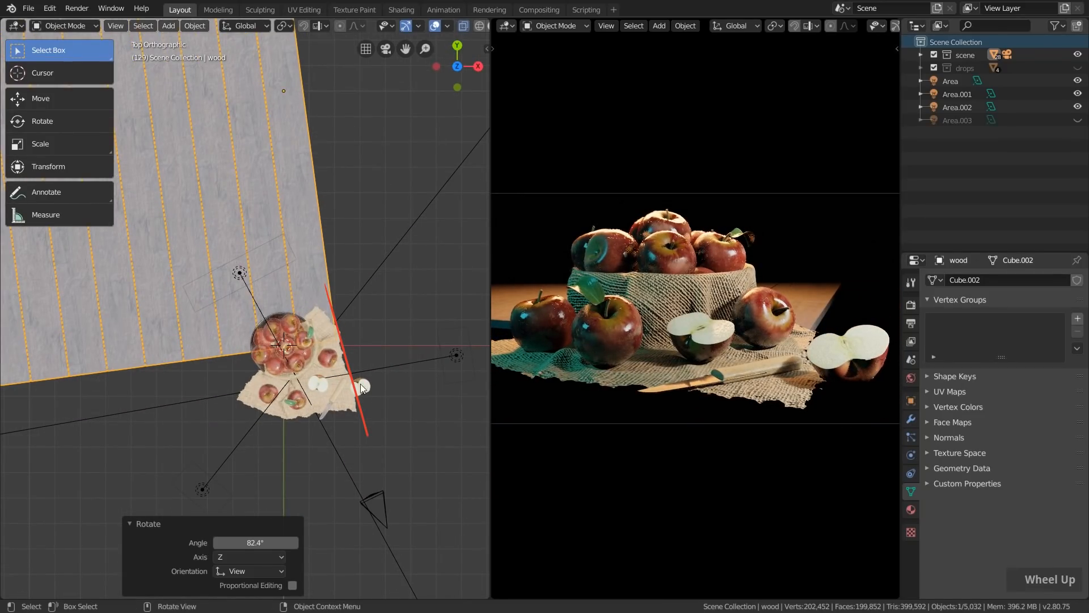
scroll(369, 412, down, 2)
key(r)
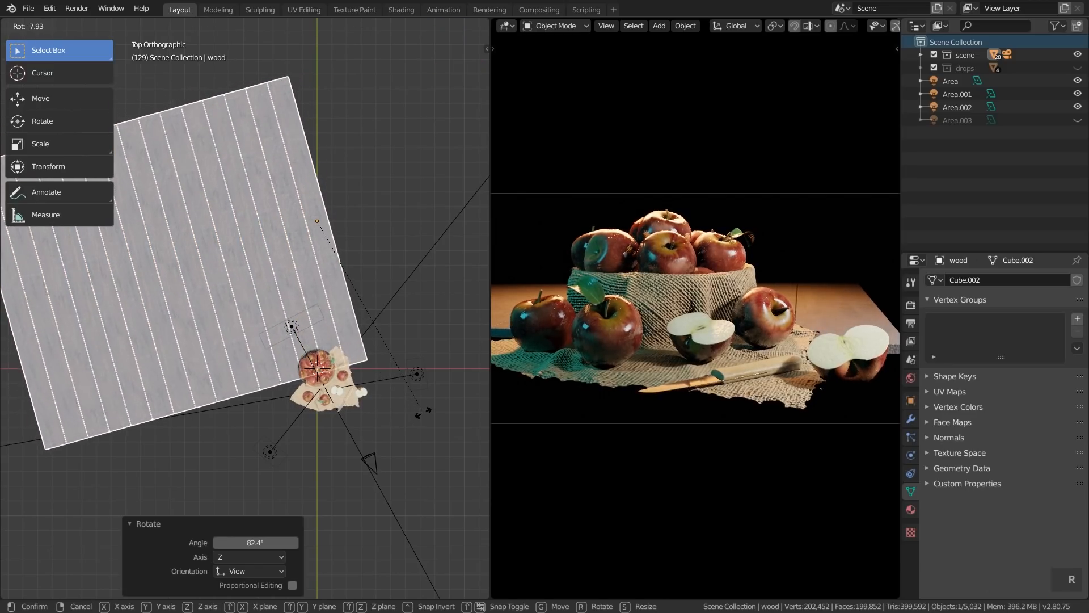
click(407, 422)
key(g)
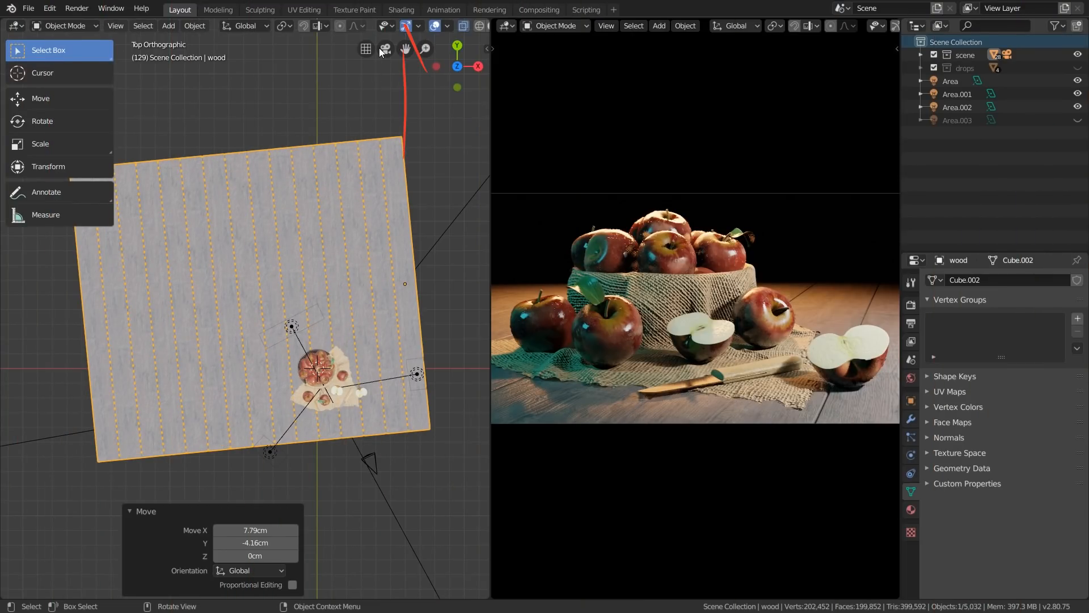
Switch to the Shading workspace and show the rendered camera view without overlays or gizmos
click(401, 9)
scroll(571, 253, down, 3)
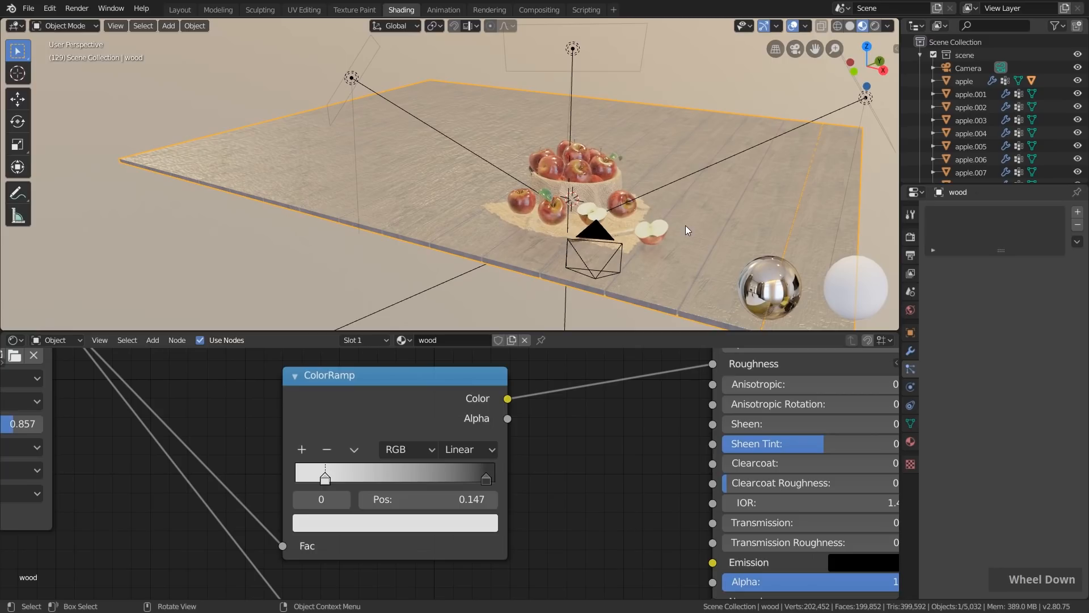
click(874, 26)
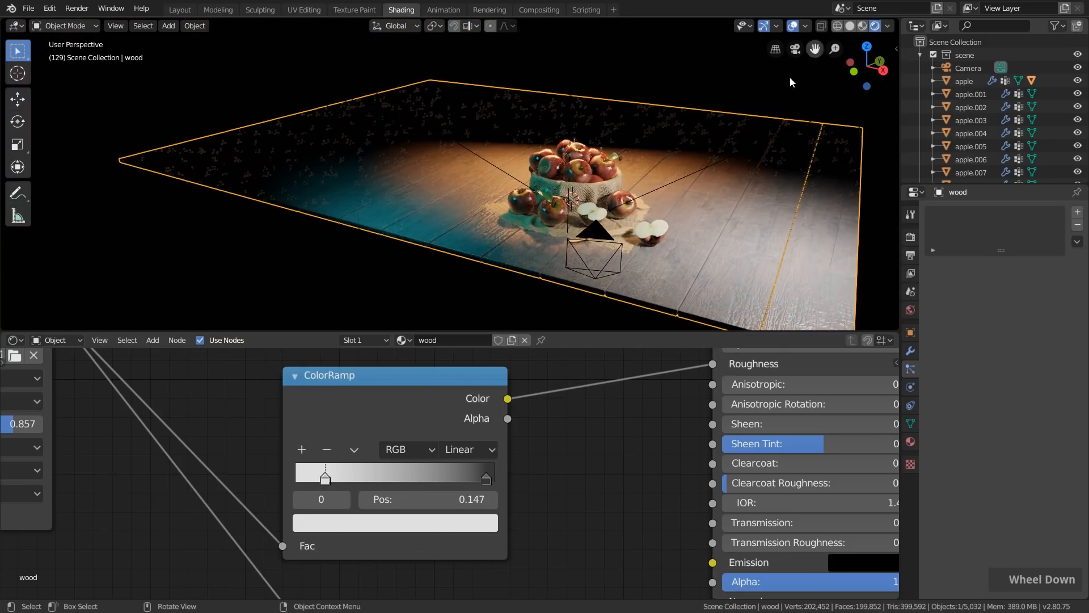
key(KP_0)
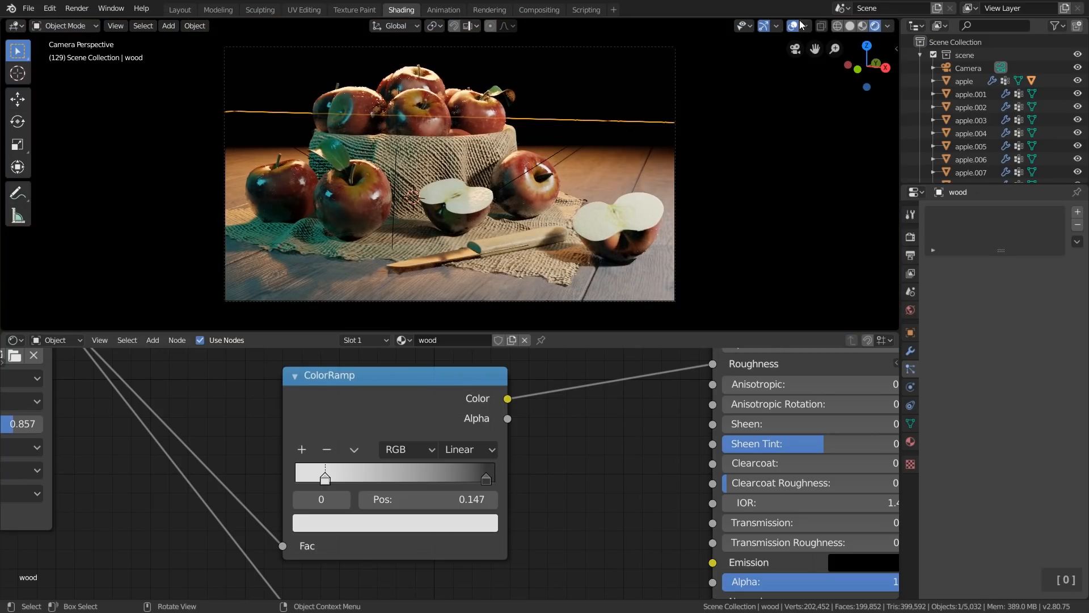
click(793, 26)
click(763, 26)
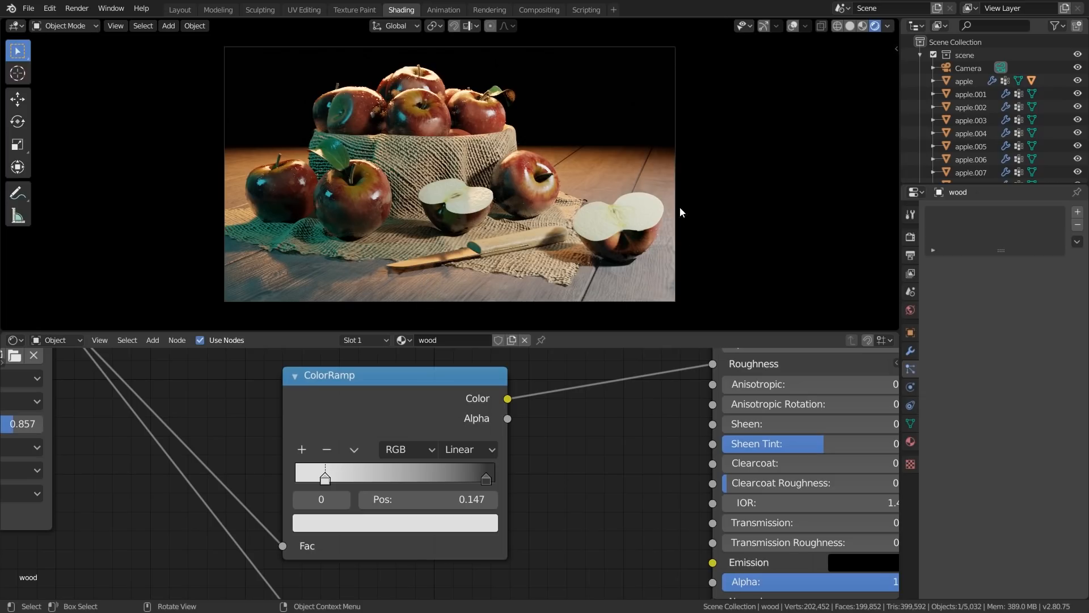
Insert a Bright/Contrast node between the Hue Saturation Value node and the Principled BSDF's base color in the wood material
scroll(548, 512, down, 6)
middle_drag(540, 481, 533, 450)
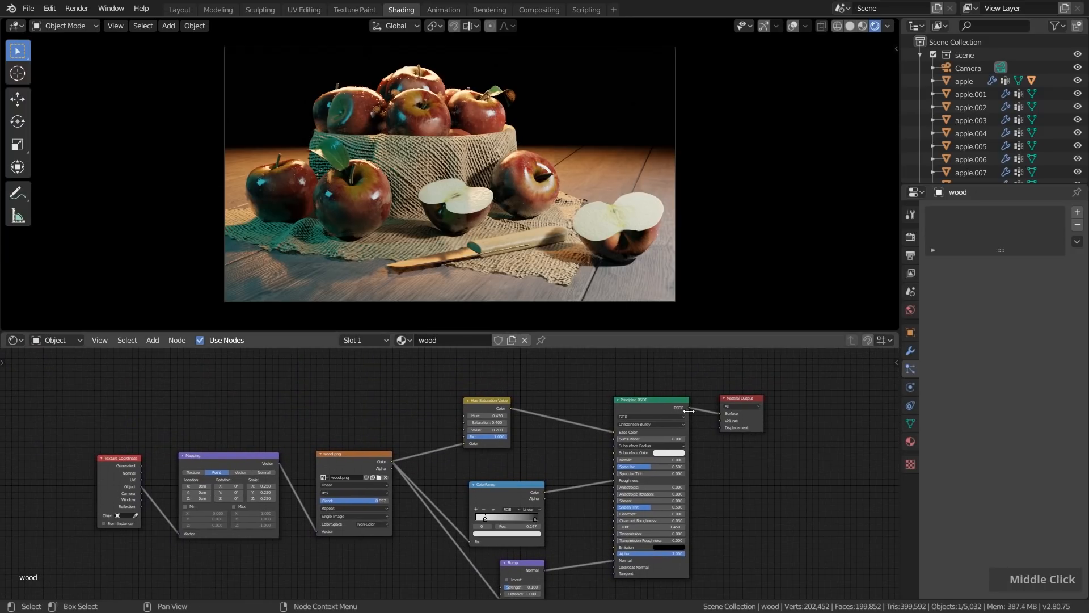
scroll(517, 397, up, 5)
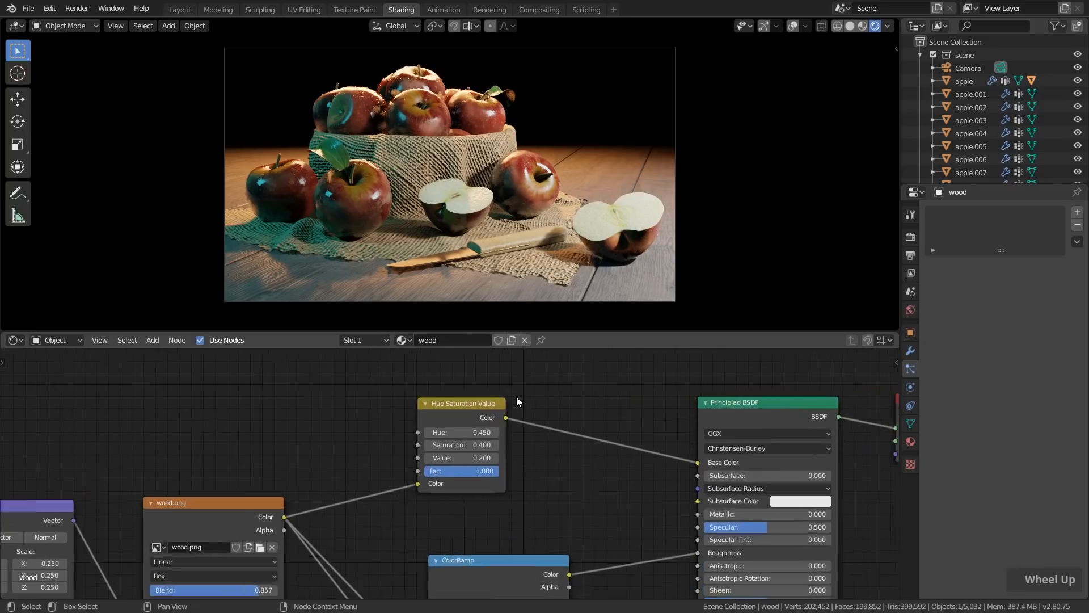
drag(442, 408, 377, 397)
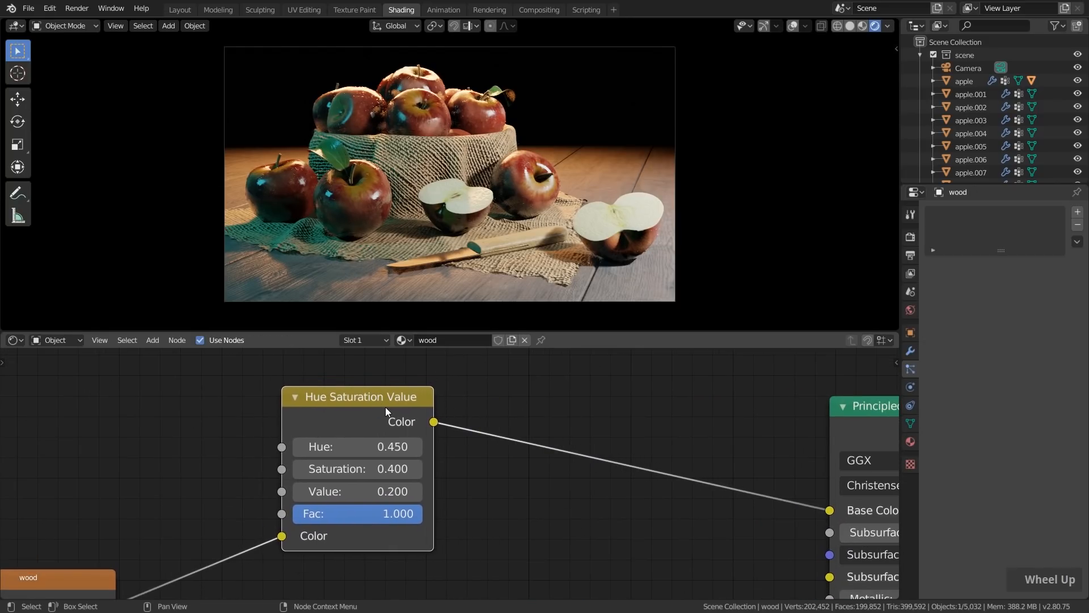
scroll(391, 407, down, 5)
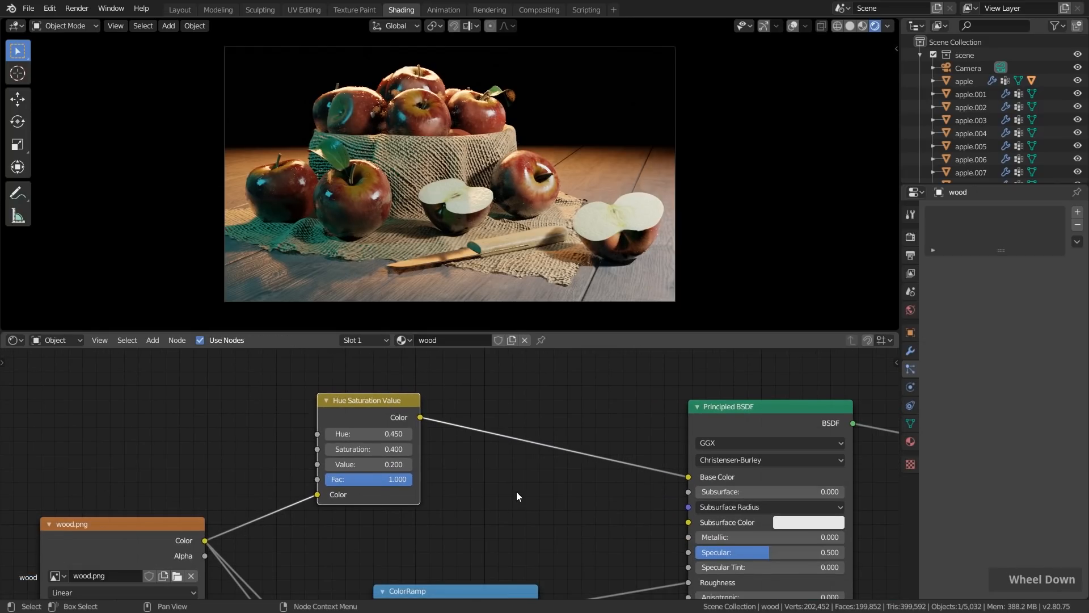
middle_drag(327, 410, 321, 430)
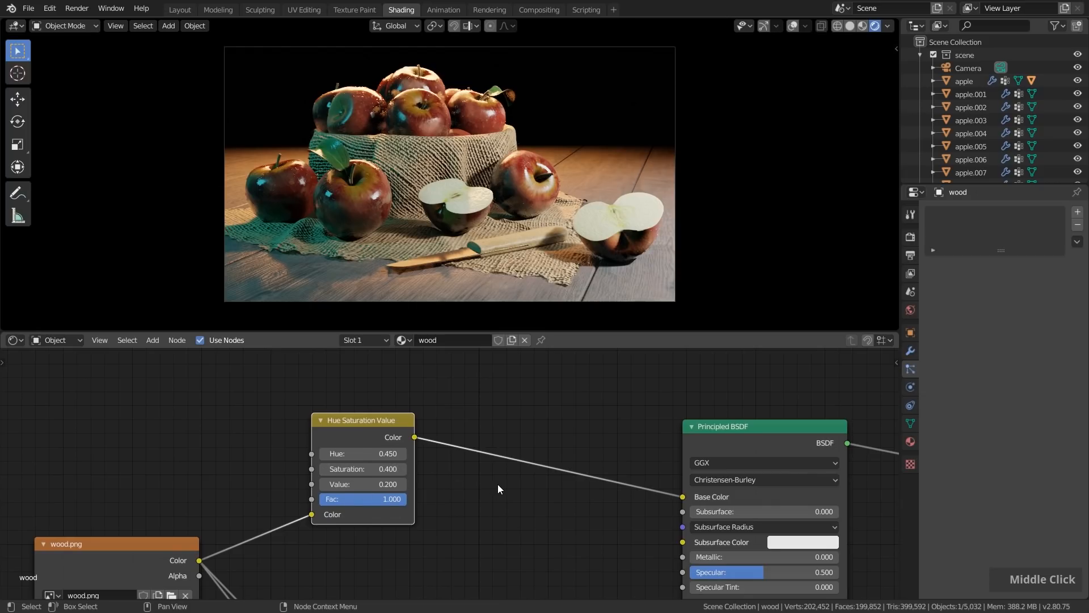
key(shift+a)
mouse_move(498, 485)
mouse_move(451, 529)
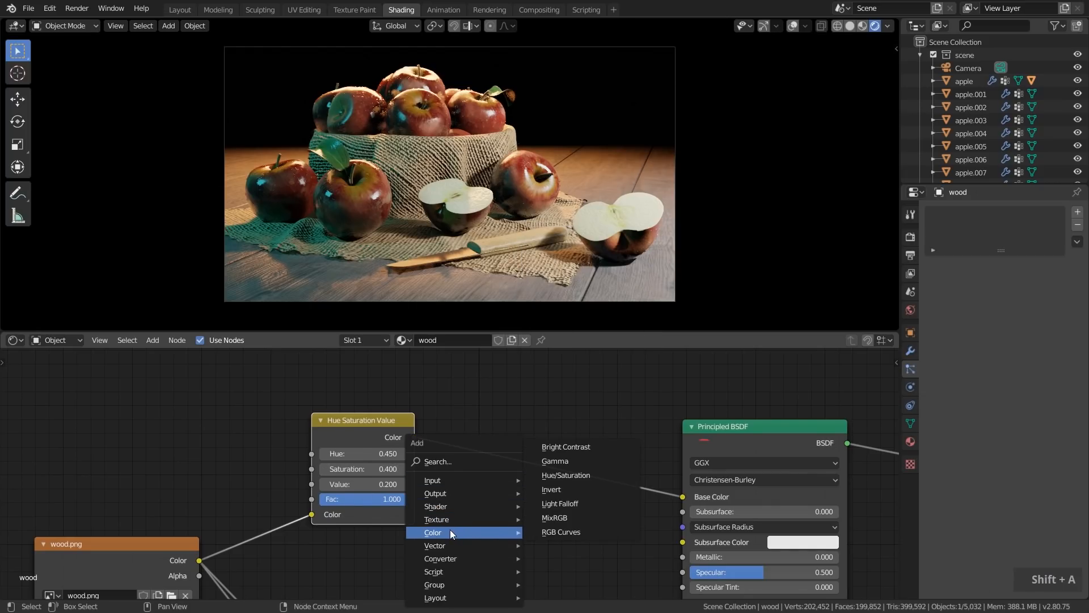
click(557, 447)
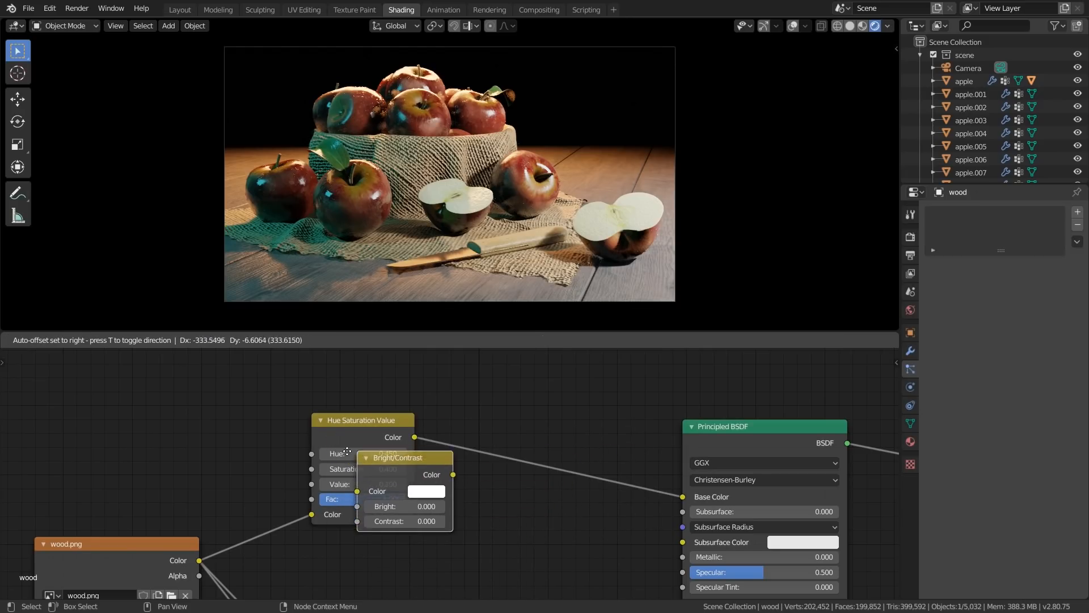
click(480, 428)
Set the Bright/Contrast node's contrast to 0.2 and check the wood from another angle before returning to the camera view
scroll(595, 509, up, 1)
drag(595, 509, 607, 506)
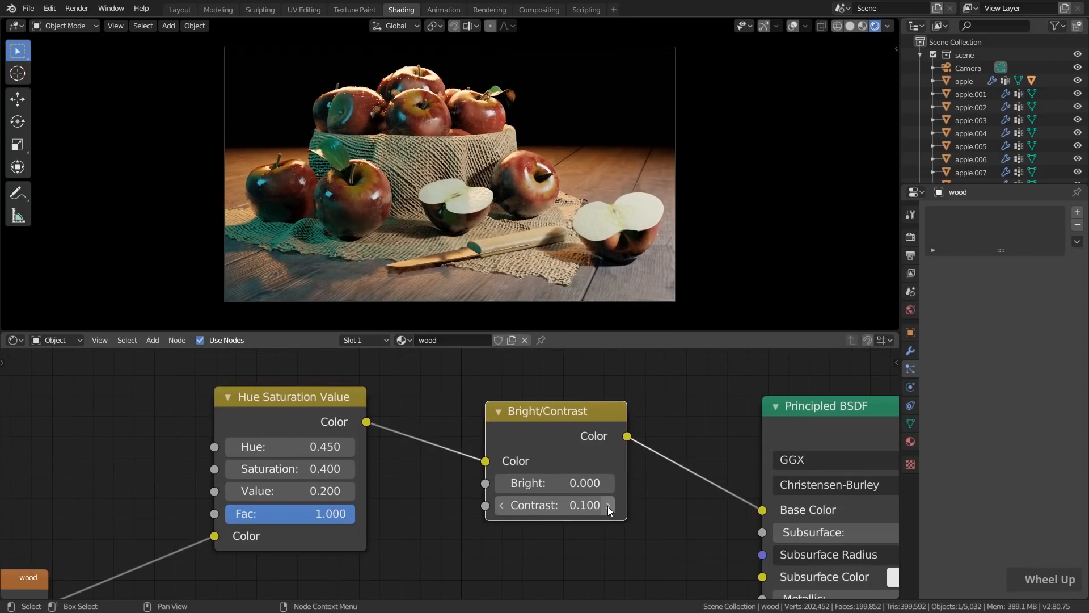
middle_drag(493, 214, 495, 260)
scroll(495, 260, down, 2)
shift+middle_drag(553, 199, 536, 122)
shift+middle_drag(604, 241, 566, 144)
shift+middle_drag(503, 261, 595, 71)
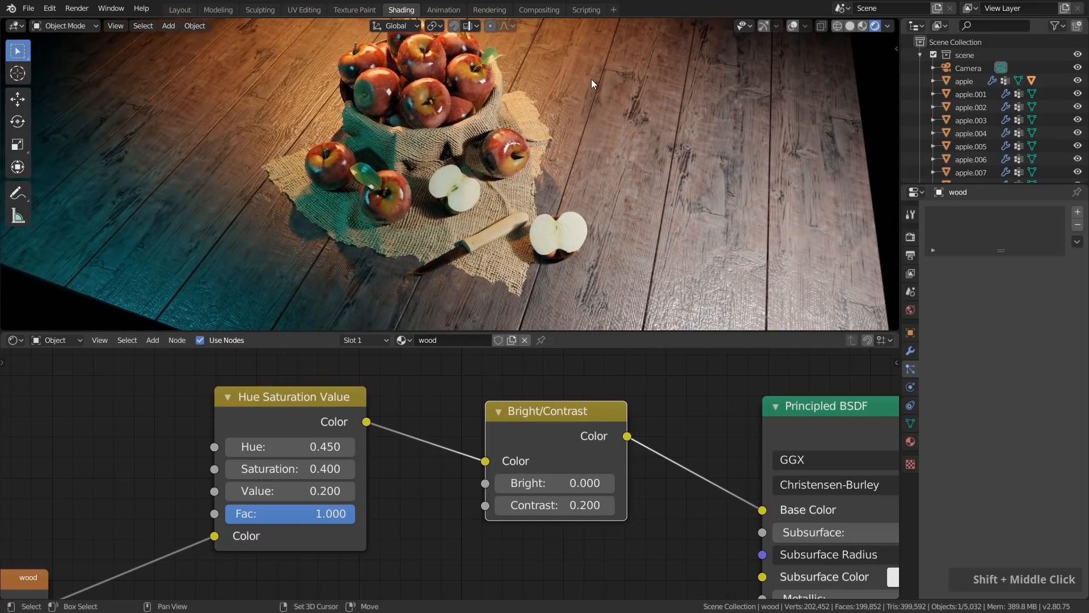
key(KP_0)
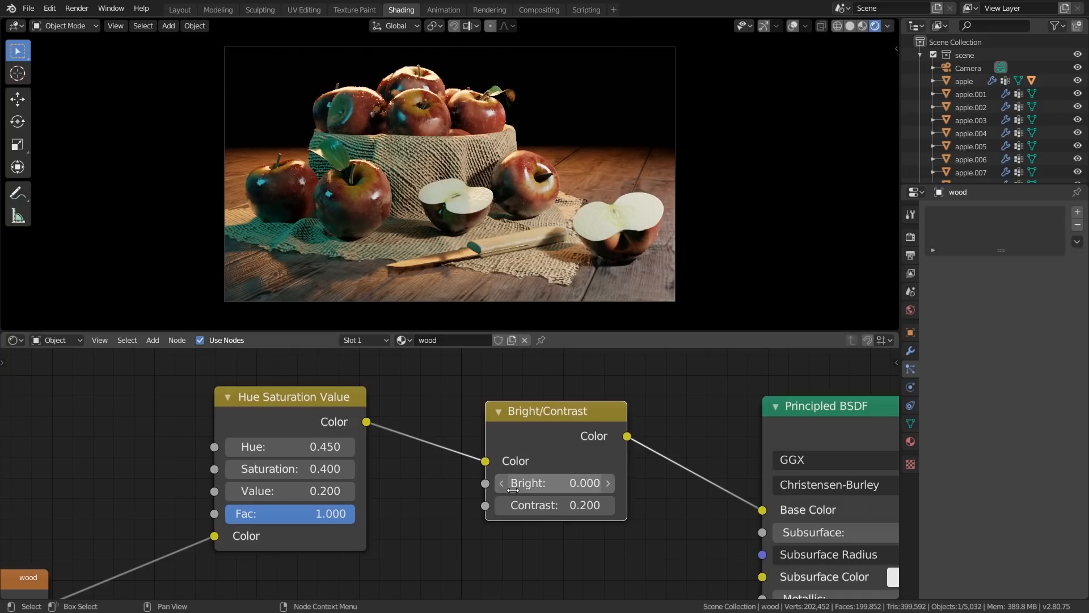
Set the wood material's saturation to 1.1 in the Hue Saturation Value node
scroll(226, 454, up, 2)
middle_drag(226, 454, 312, 461)
click(374, 481)
text(1.1)
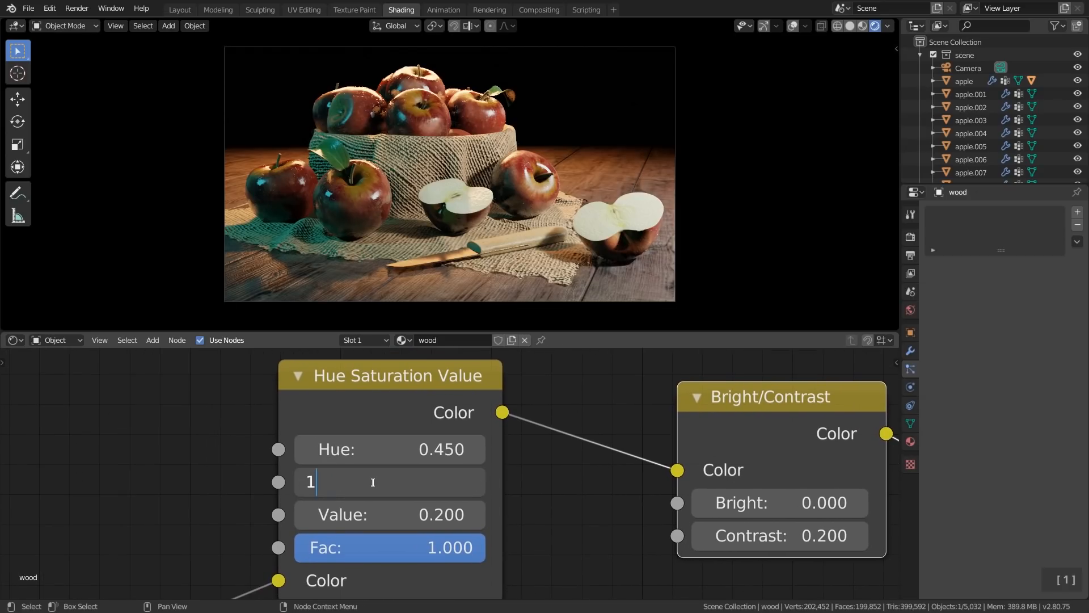
key(Return)
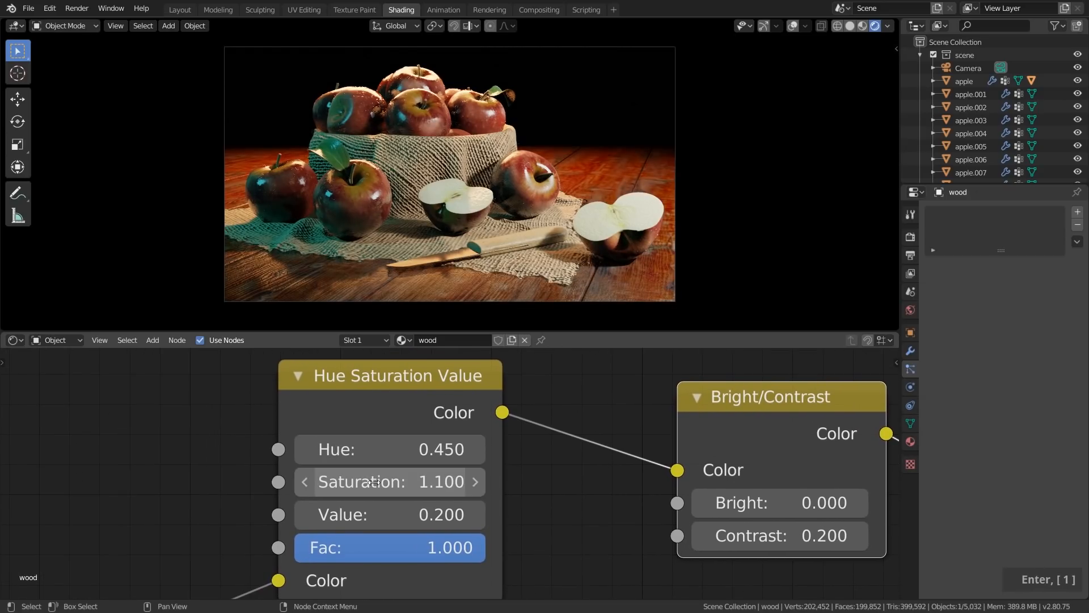
Shift the hue in the Hue Saturation Value node to 0.94 to turn the wood blue
shift+click(398, 453)
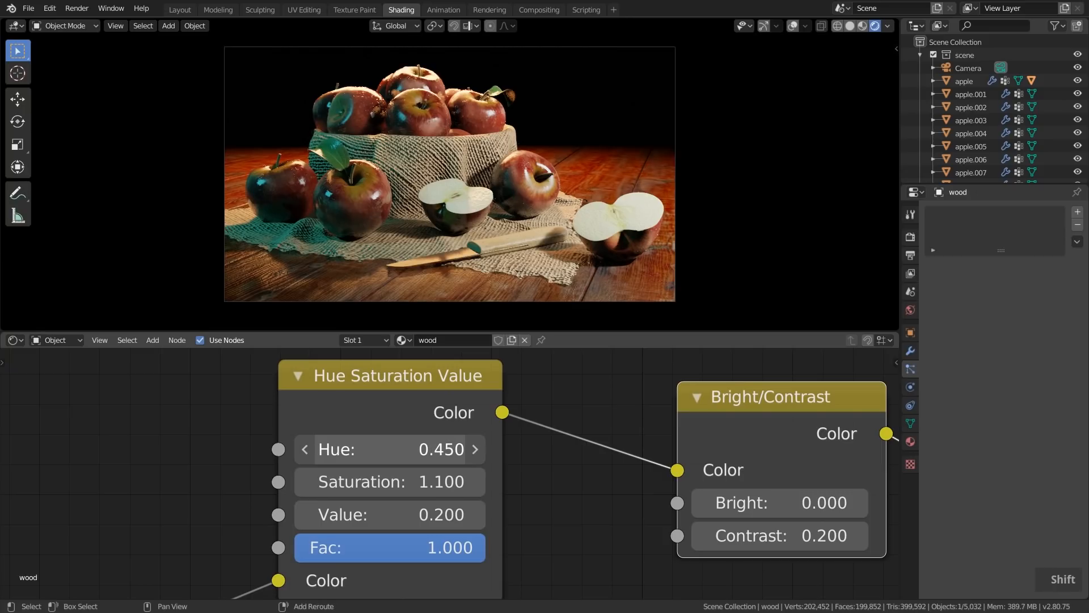
shift+drag(391, 453, 483, 453)
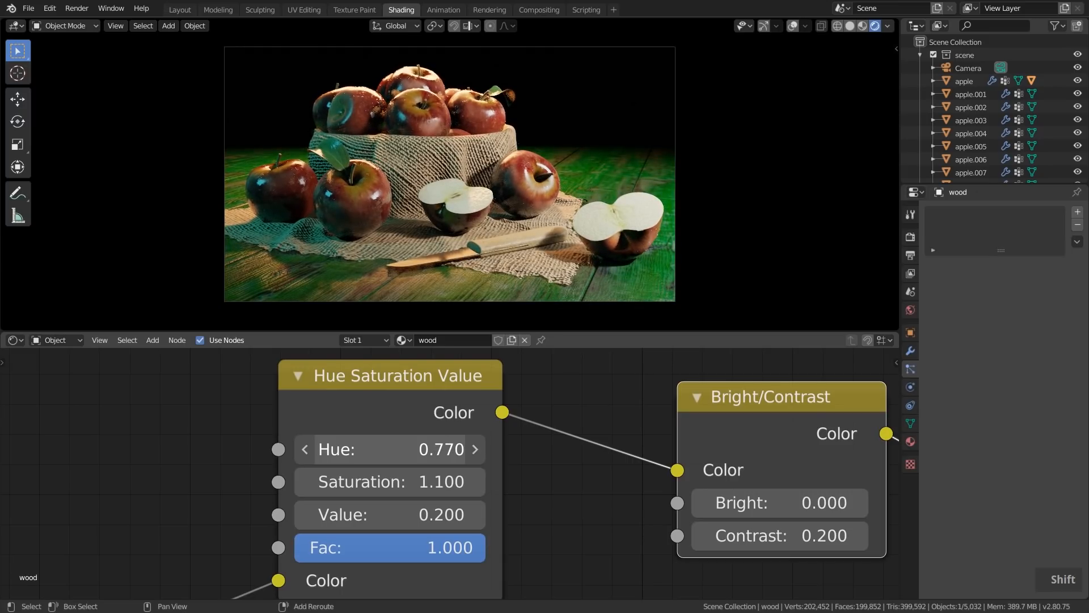
shift+drag(482, 453, 530, 453)
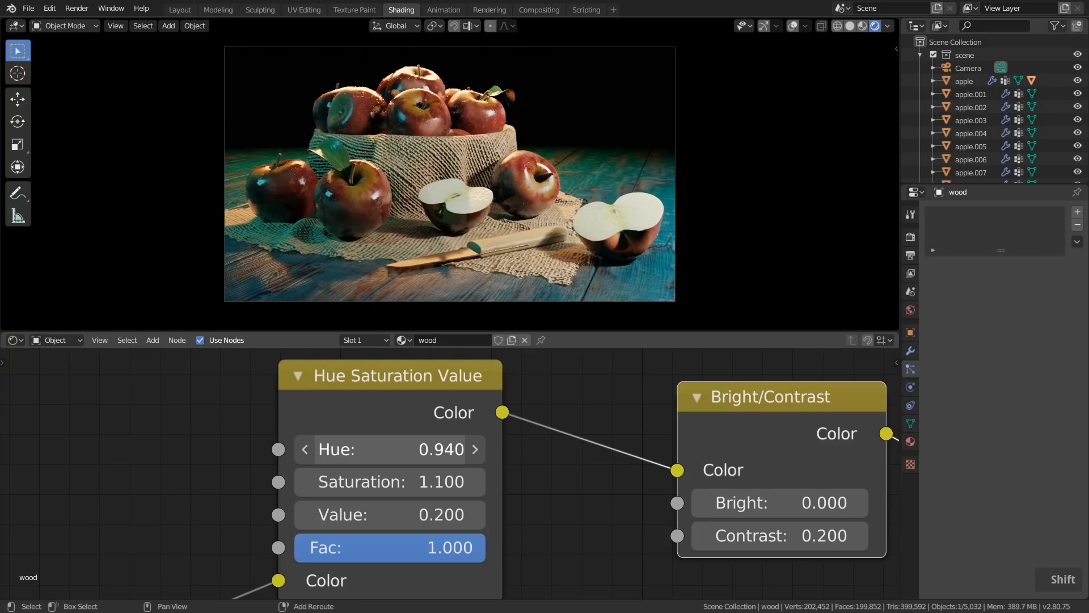
Examine the recoloured tabletop's colour and reflections around the apples from several angles
middle_drag(536, 125, 505, 218)
scroll(536, 159, down, 4)
scroll(524, 209, up, 5)
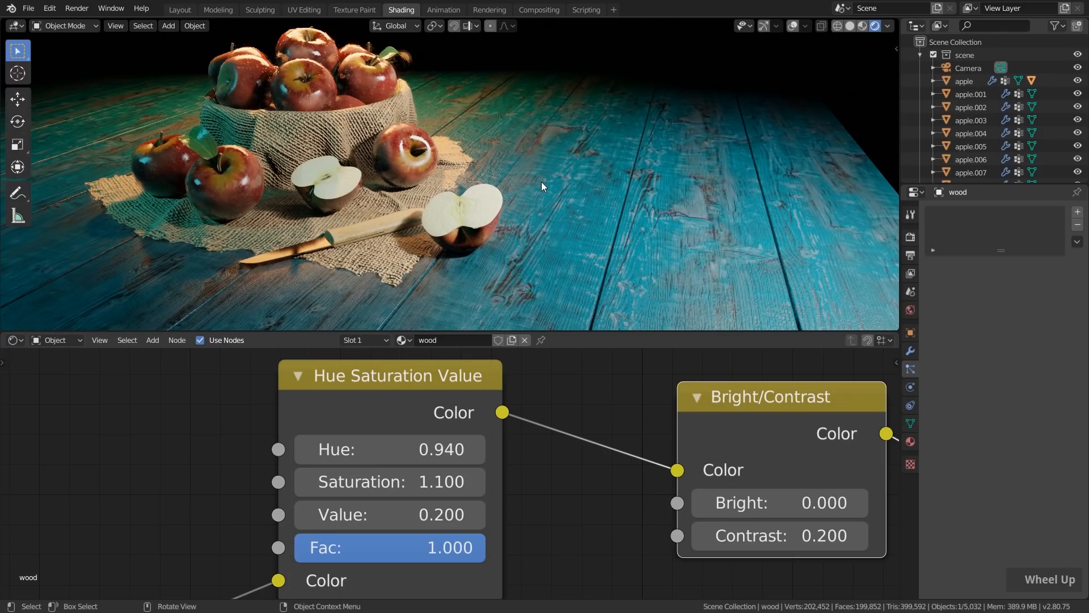
middle_drag(541, 182, 570, 162)
scroll(617, 208, down, 2)
middle_drag(614, 207, 475, 175)
scroll(579, 221, down, 2)
scroll(577, 219, down, 3)
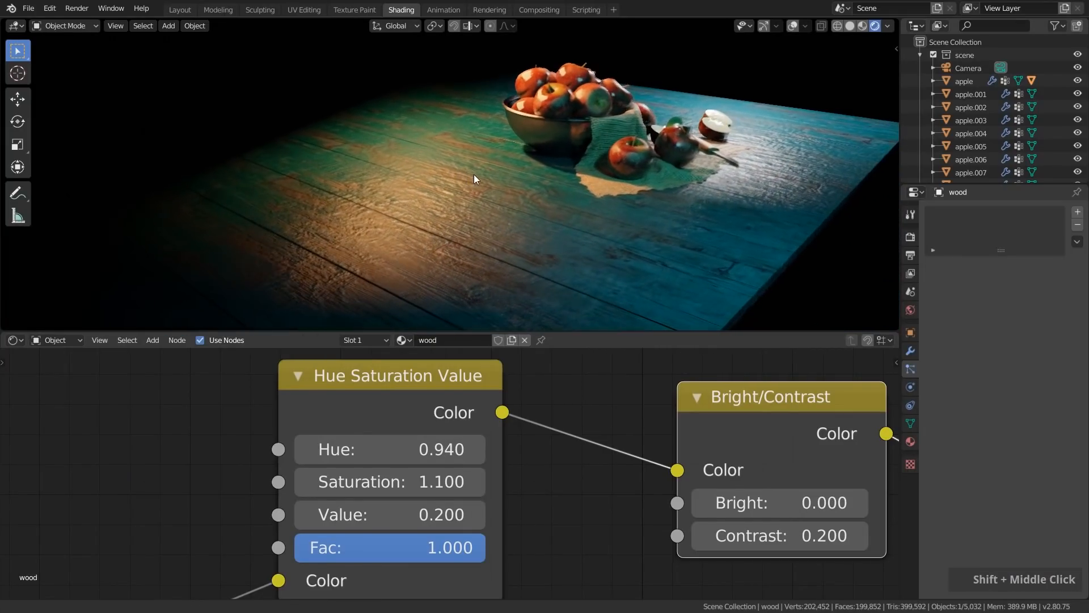
scroll(676, 192, up, 4)
shift+middle_drag(734, 188, 641, 211)
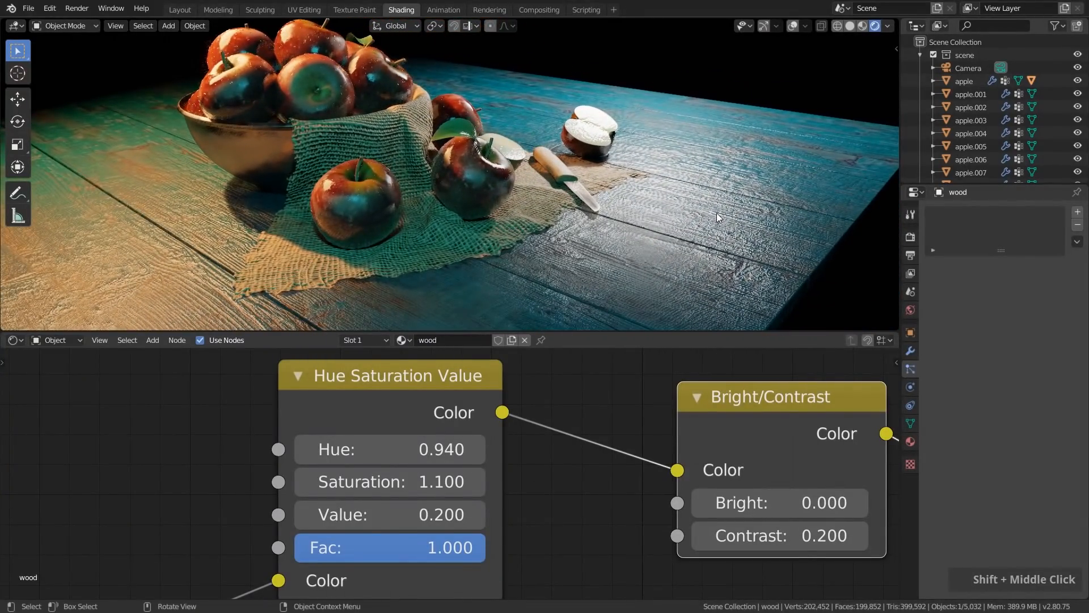
Set the dark stop of the wood material's roughness ColorRamp to pure black
scroll(716, 213, up, 5)
scroll(553, 473, down, 5)
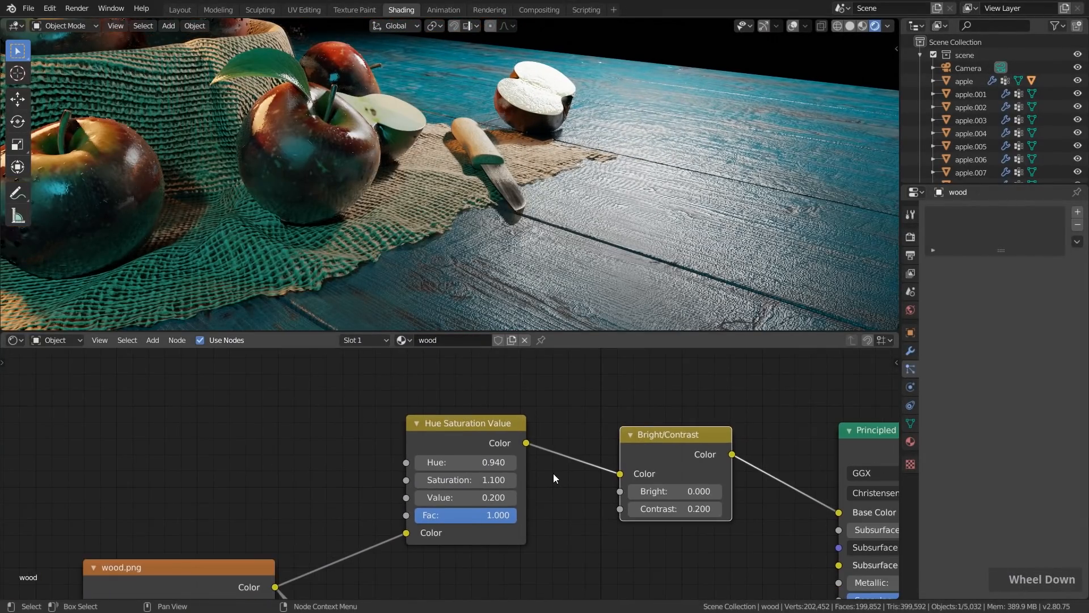
middle_drag(576, 553, 560, 393)
scroll(564, 394, up, 4)
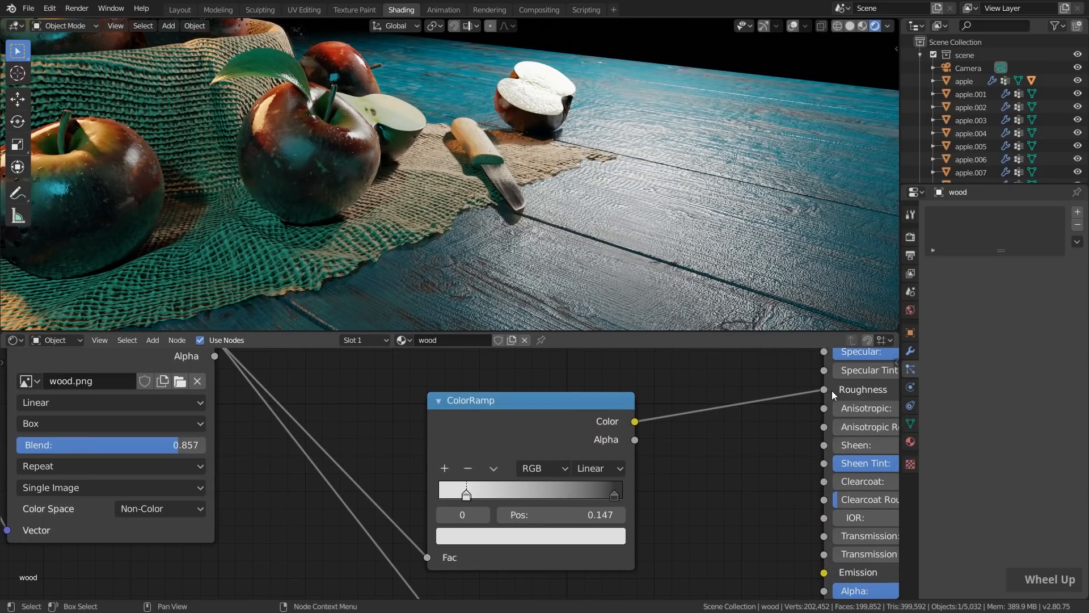
click(614, 495)
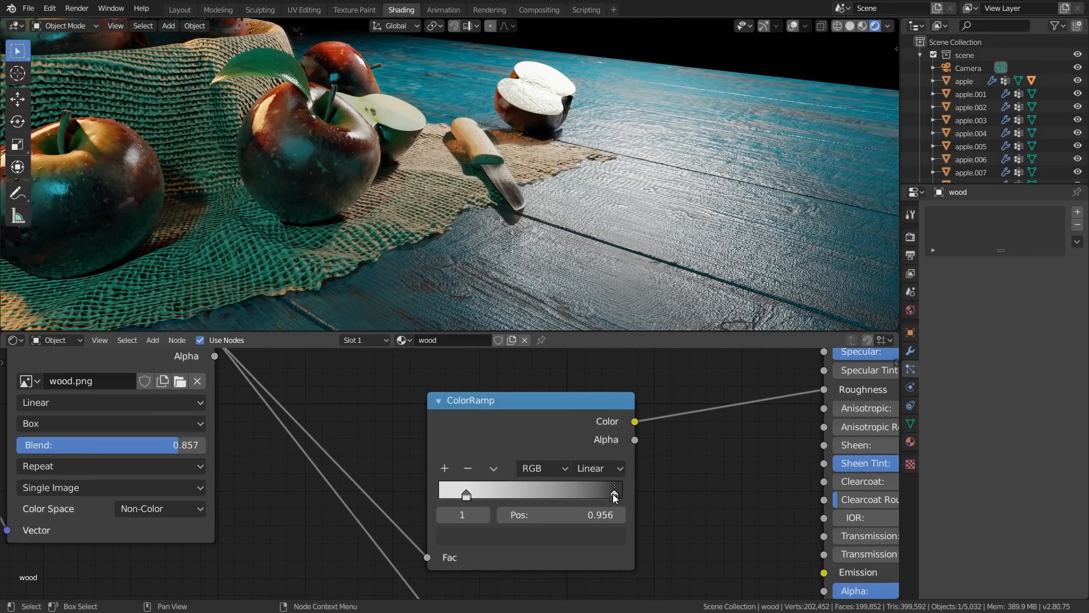
click(583, 535)
drag(586, 388, 580, 414)
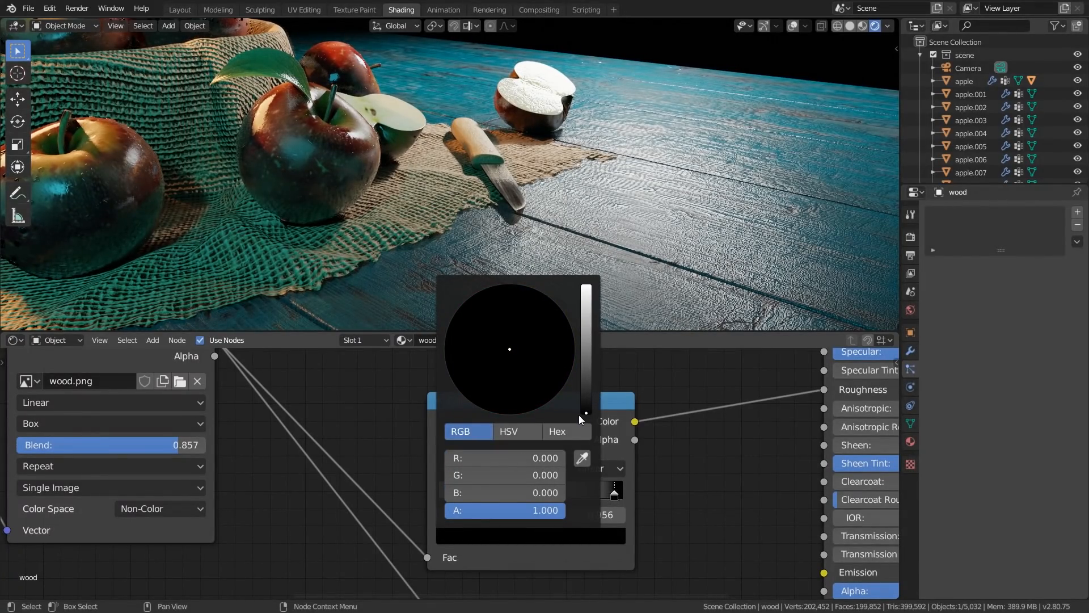
Move the light stop of the wood's roughness ColorRamp to 0.614 and check the tabletop's reflections
drag(466, 494, 551, 495)
shift+middle_drag(670, 245, 668, 216)
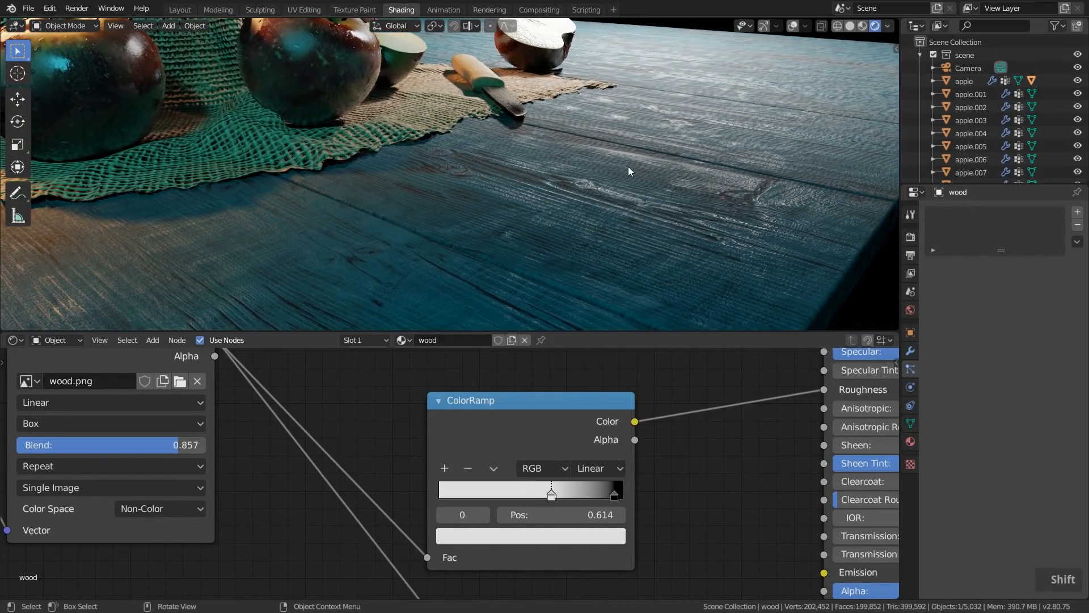
scroll(693, 177, down, 5)
shift+middle_drag(693, 178, 743, 165)
mouse_move(525, 191)
middle_down()
mouse_move(532, 182)
mouse_move(545, 204)
mouse_move(539, 176)
middle_up()
scroll(536, 171, down, 3)
scroll(539, 176, up, 6)
Refine the wood's roughness ramp against the camera view, moving the light stop towards the middle and the dark stop to 0.837
drag(551, 494, 545, 489)
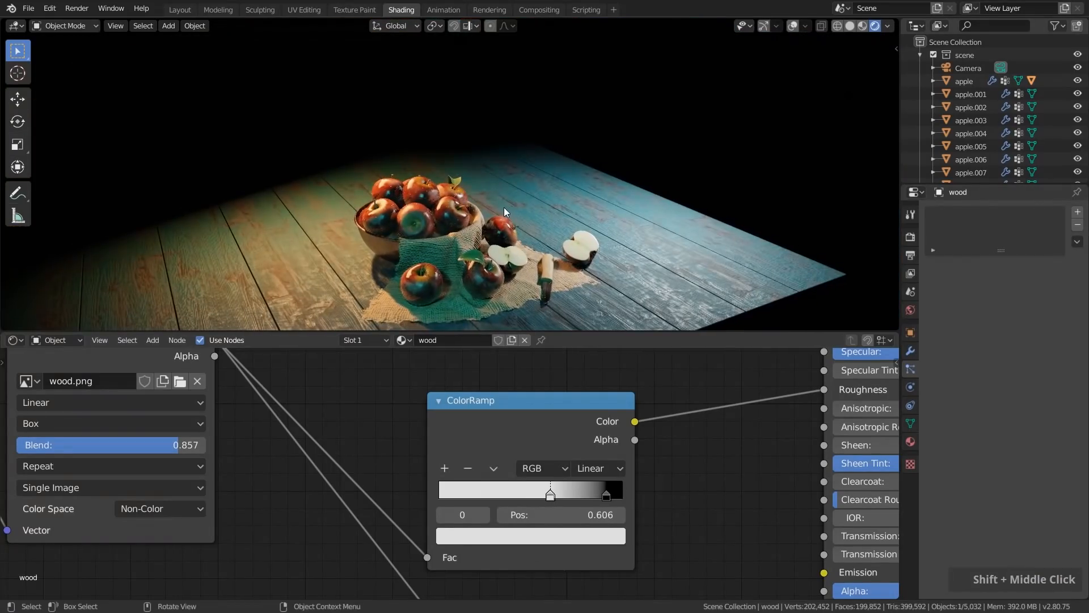
key(KP_0)
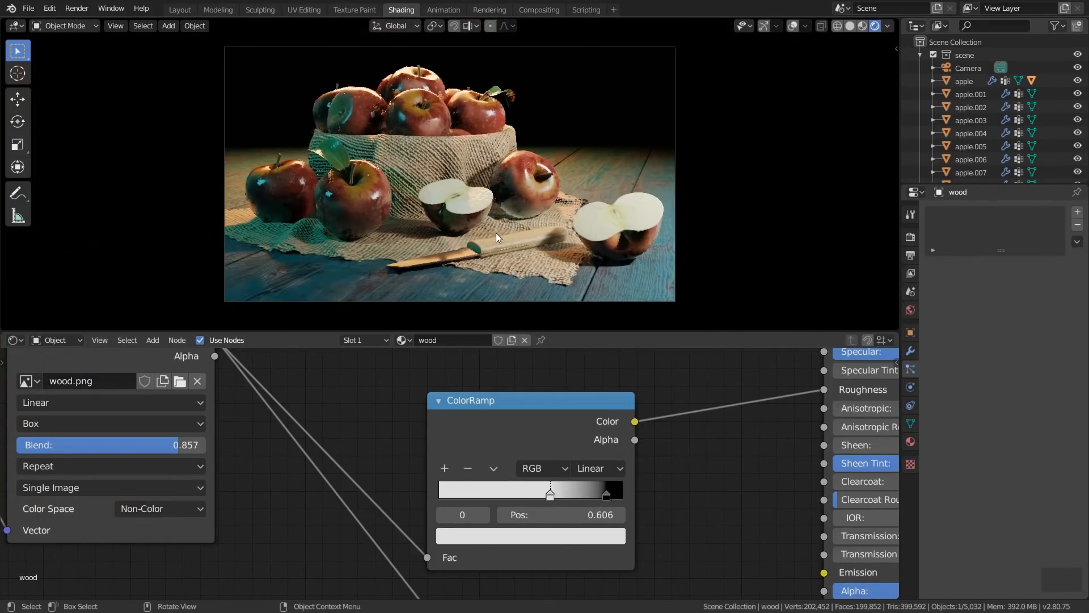
scroll(492, 197, up, 1)
drag(550, 493, 523, 485)
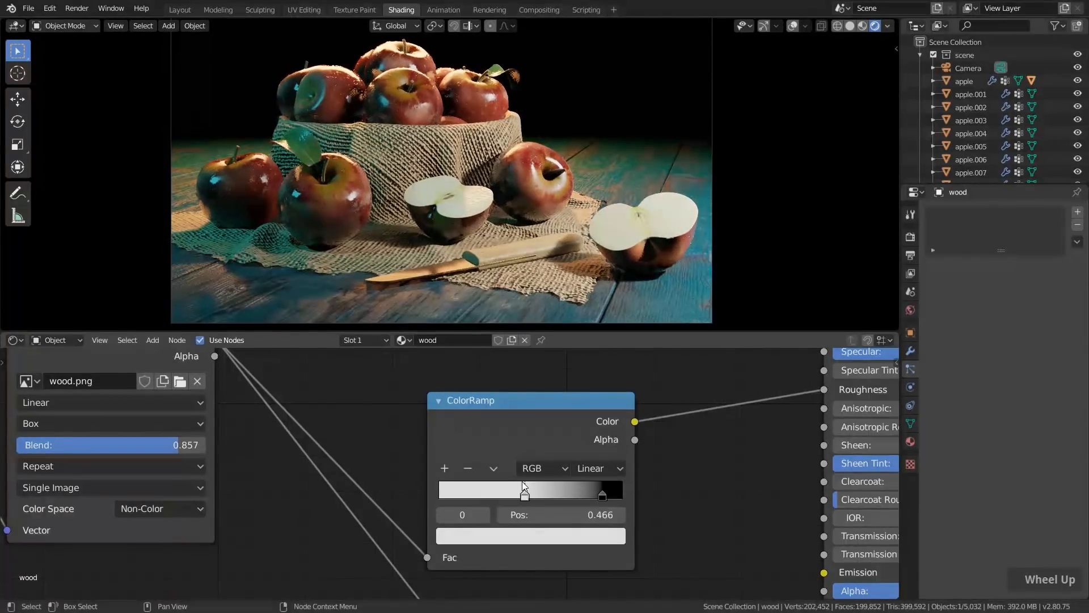
drag(601, 495, 576, 496)
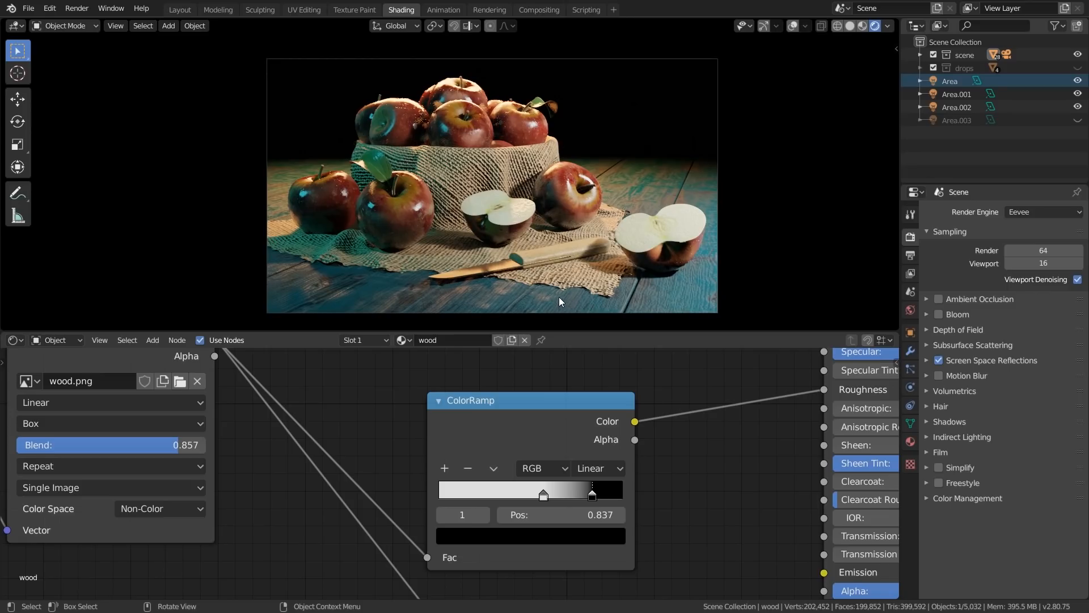
Set the orange Area light's custom distance to 111 cm
click(952, 80)
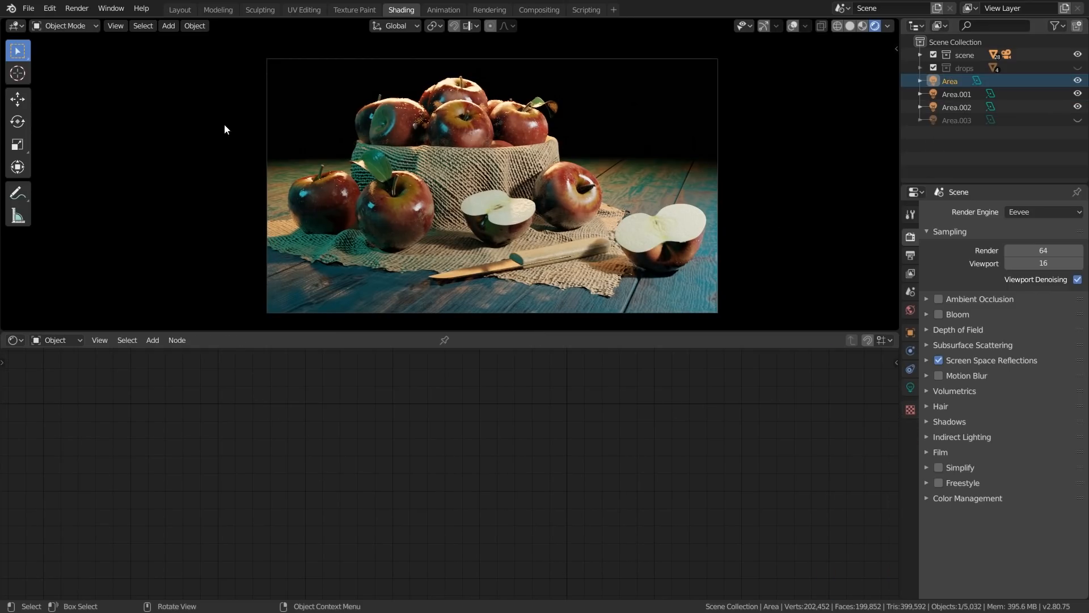
click(910, 387)
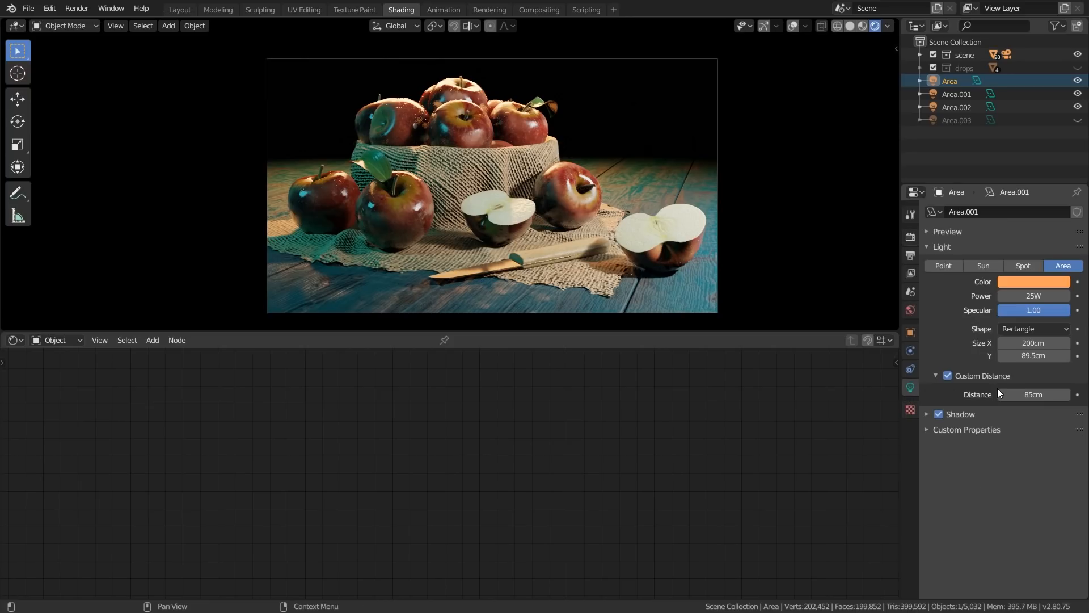
drag(1034, 394, 1046, 394)
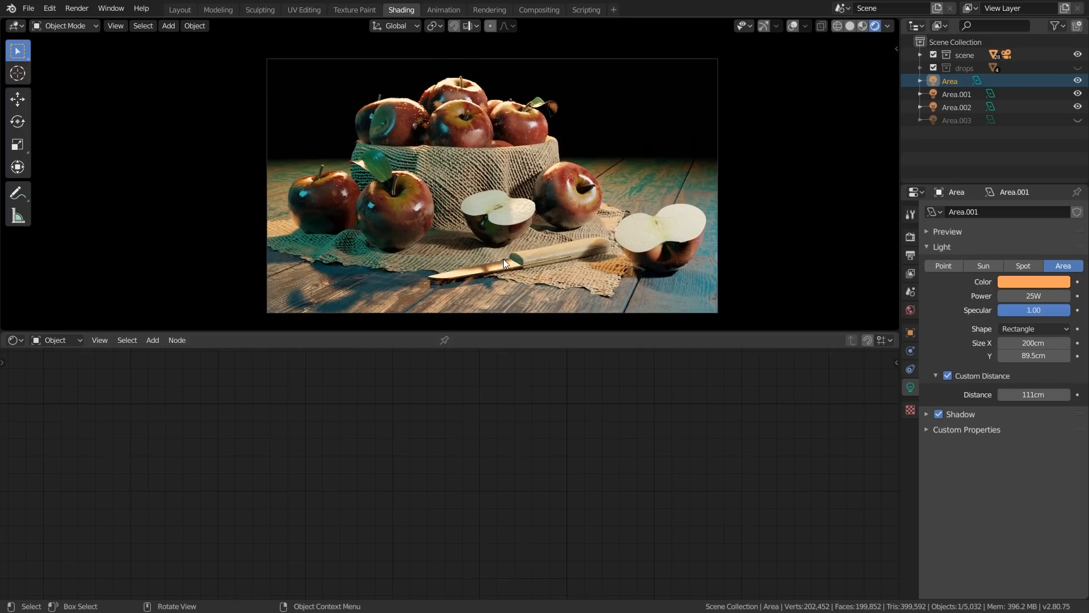
middle_drag(447, 266, 480, 294)
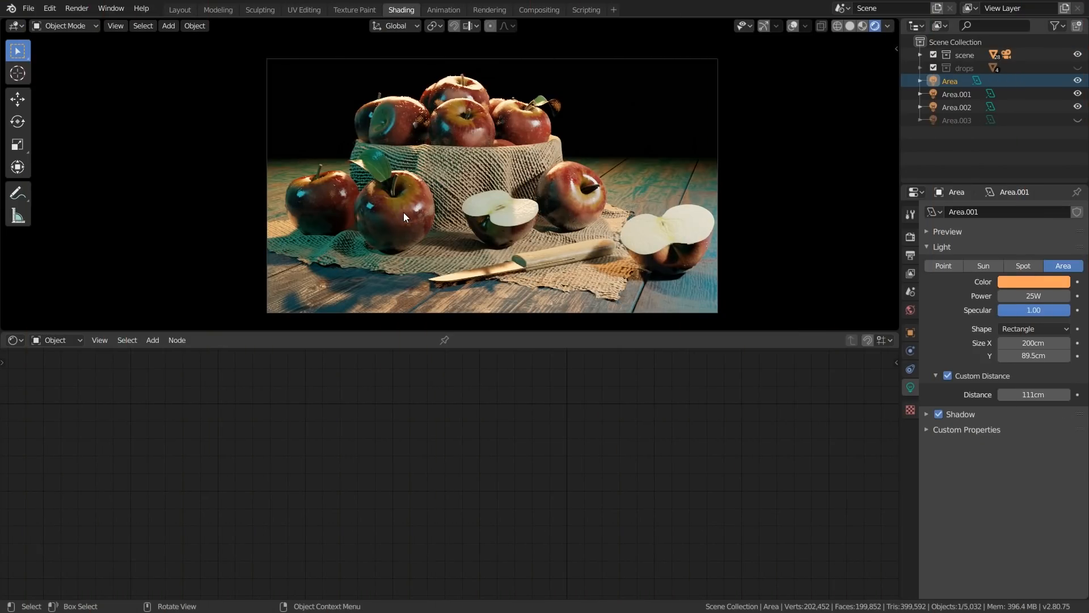
Darken the dark stop of the apple material's roughness ColorRamp and move its white stop to 0.183
click(400, 212)
scroll(366, 214, up, 2)
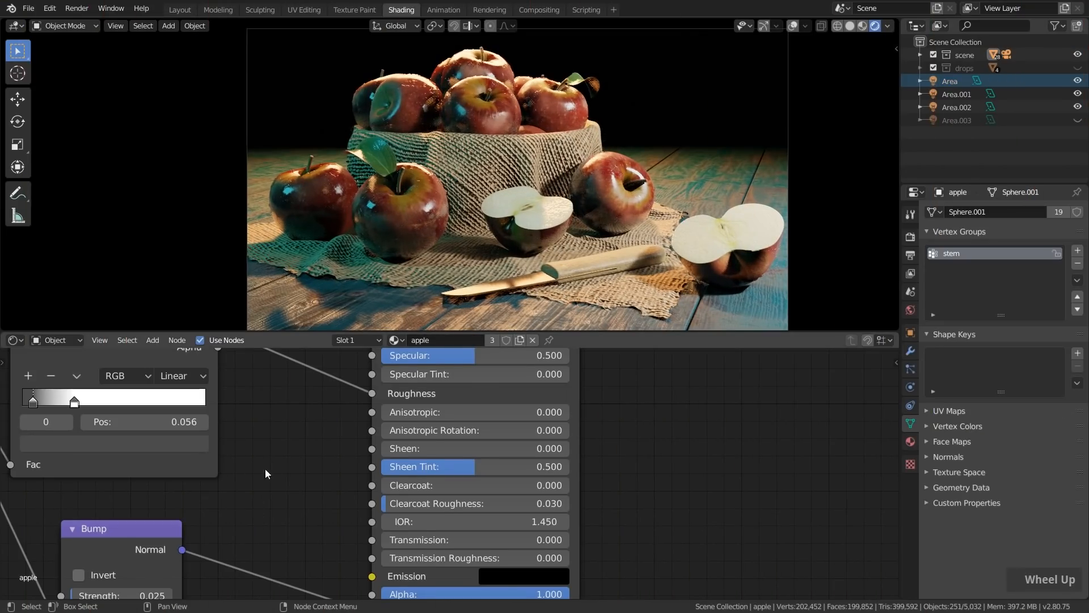
middle_drag(138, 456, 388, 525)
scroll(384, 211, up, 3)
shift+middle_drag(383, 209, 434, 230)
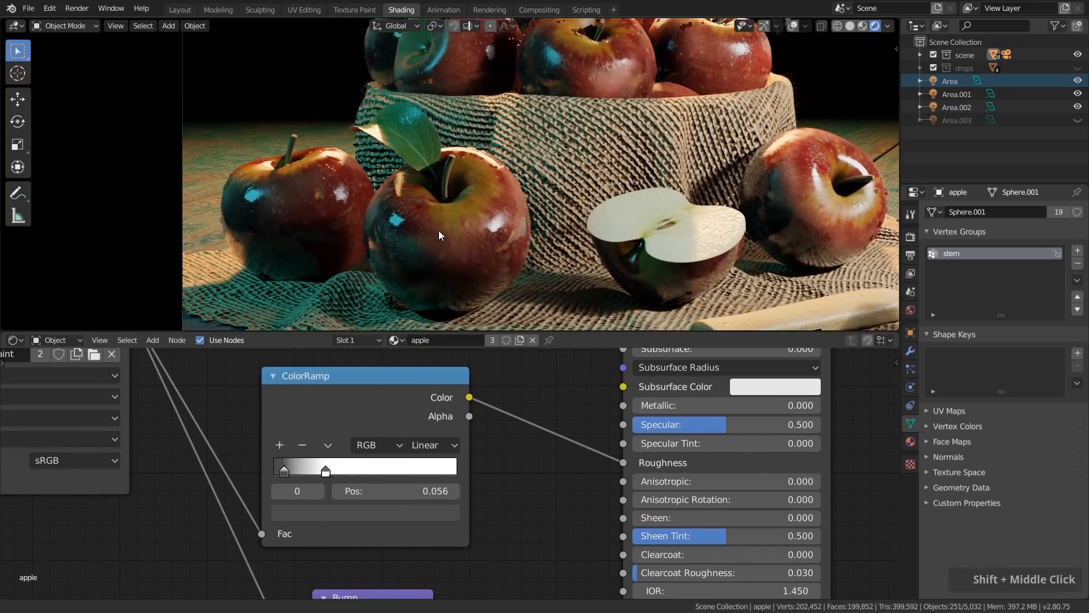
click(305, 512)
drag(422, 356, 421, 371)
drag(321, 468, 307, 468)
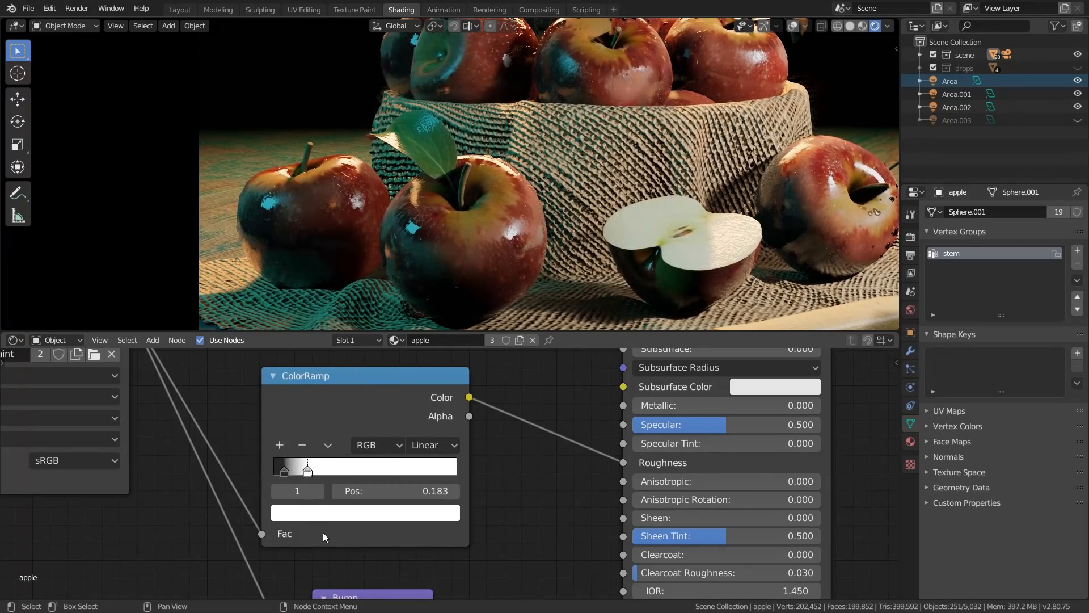
Set the light stop of the apple's roughness ramp to a 0.775 grey at position 0.175
click(329, 514)
drag(422, 274, 421, 275)
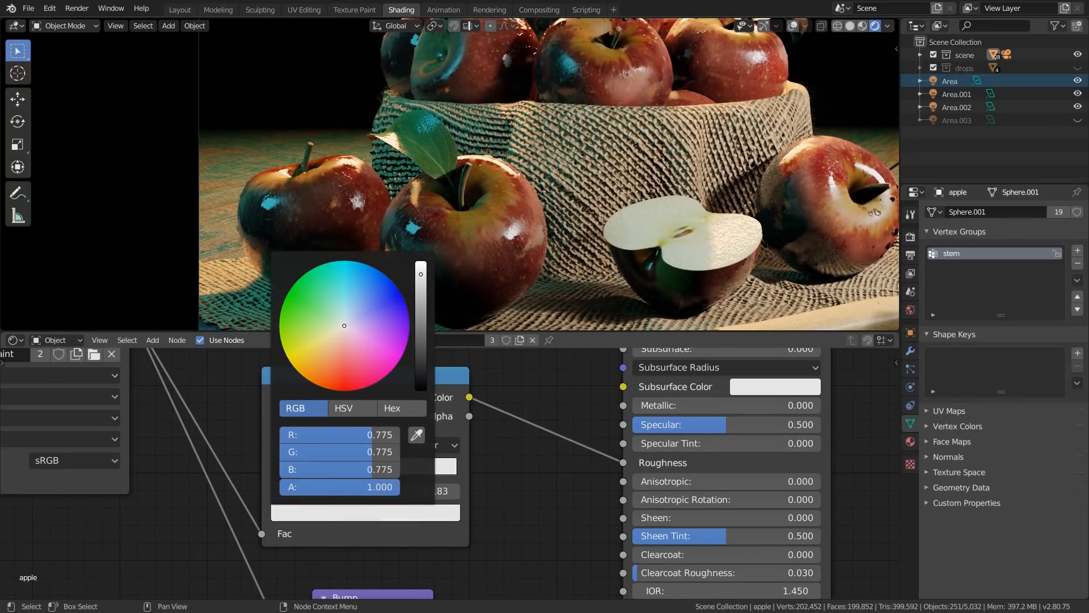
drag(310, 468, 309, 469)
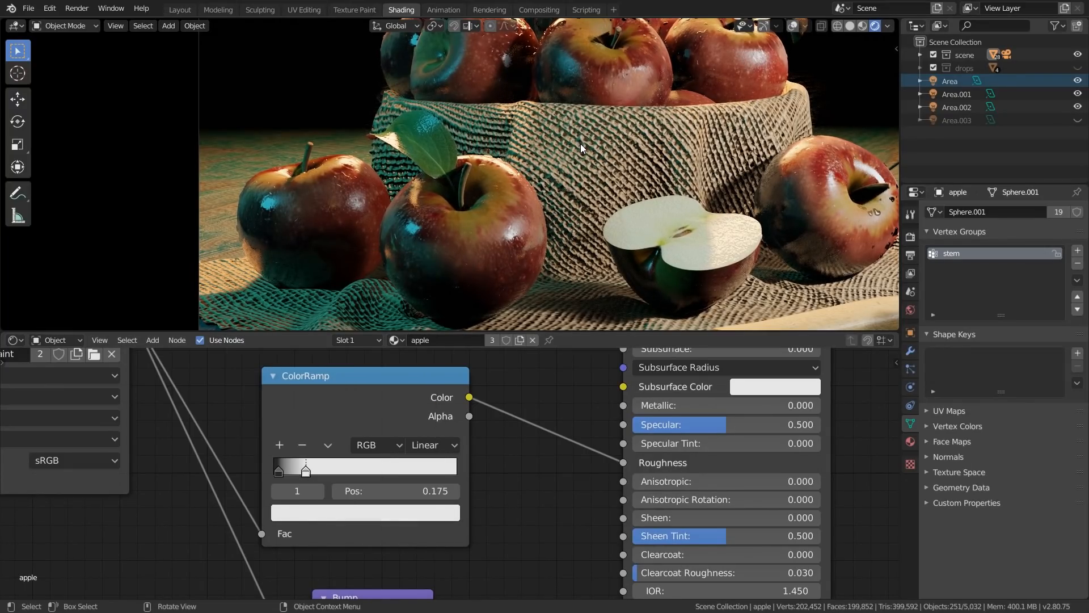
Check the gloss on the apples in the bowl and darken the apple roughness ramp's dark stop at position 0.032
shift+middle_drag(657, 57, 709, 159)
scroll(717, 163, up, 3)
scroll(720, 165, up, 2)
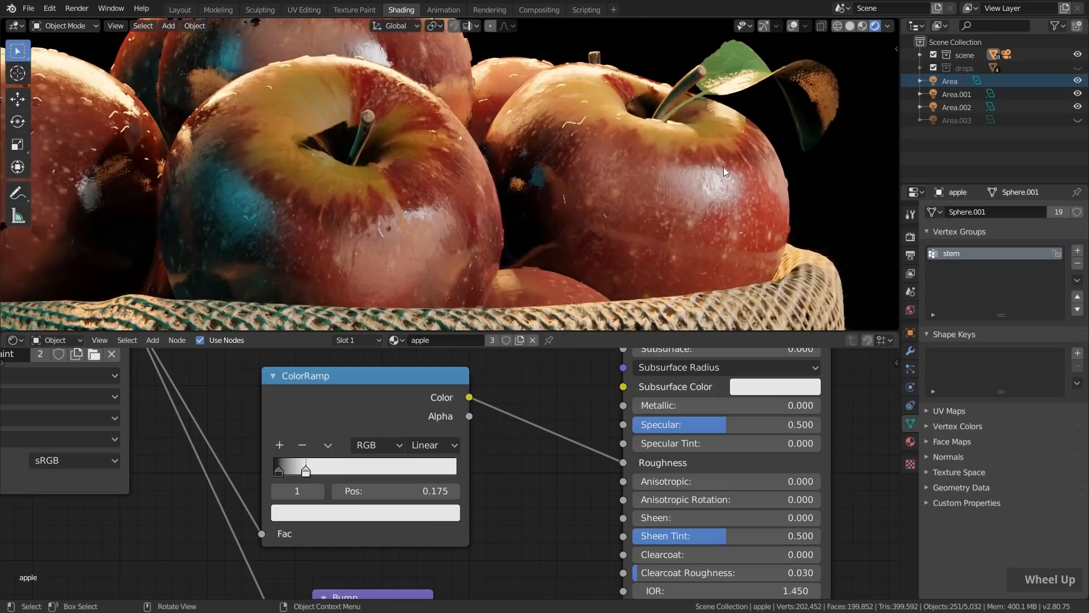
click(278, 470)
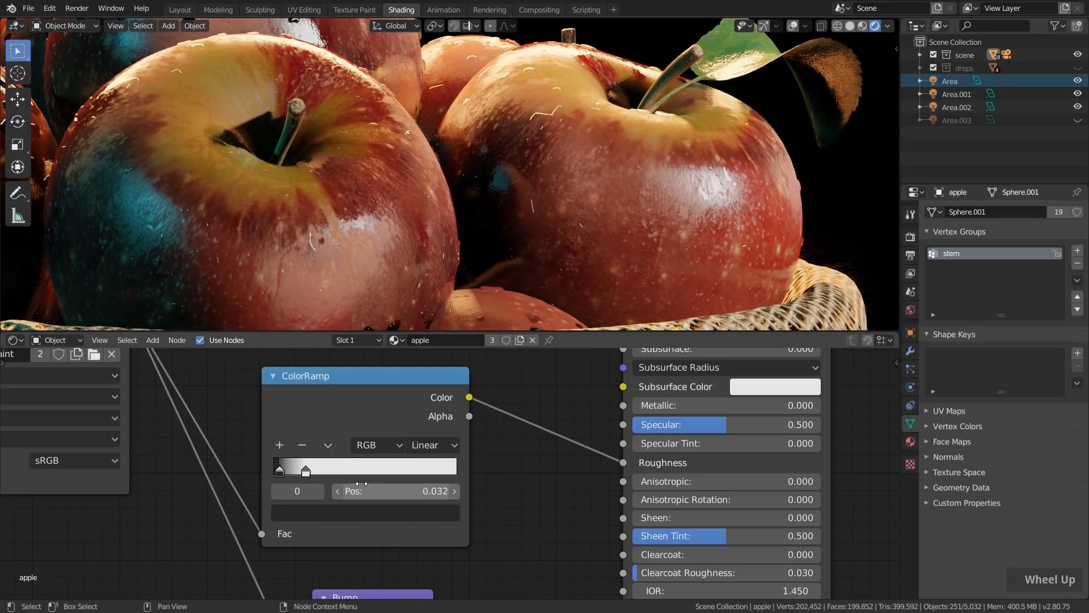
click(355, 511)
drag(415, 380, 417, 385)
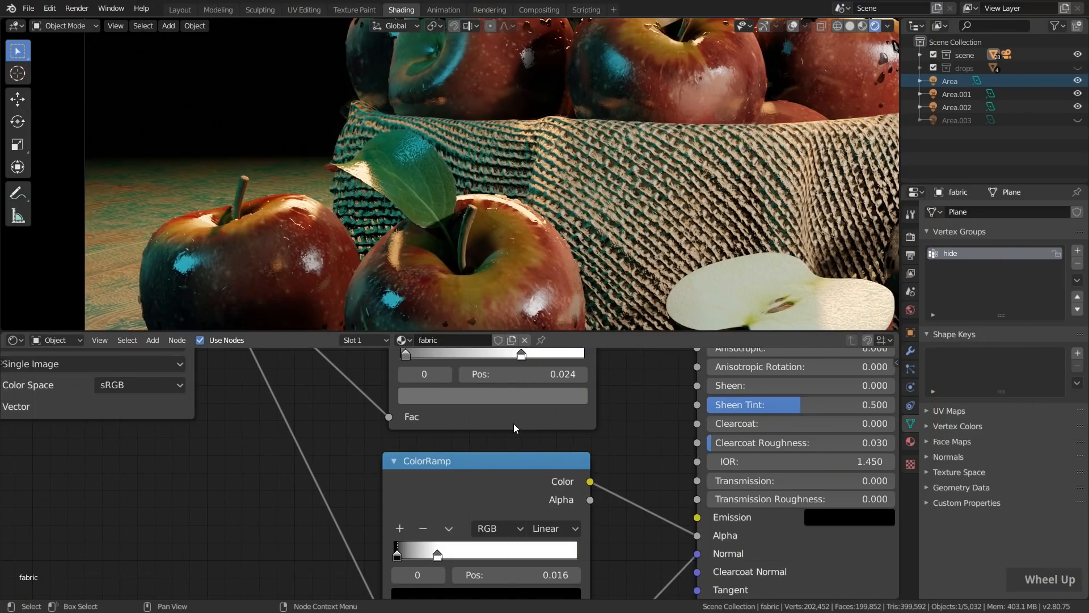
Open up the holes in the fabric by moving its alpha ColorRamp's black stop to 0.088 and white stop to 0.307
shift+middle_drag(358, 206, 440, 214)
scroll(440, 215, up, 5)
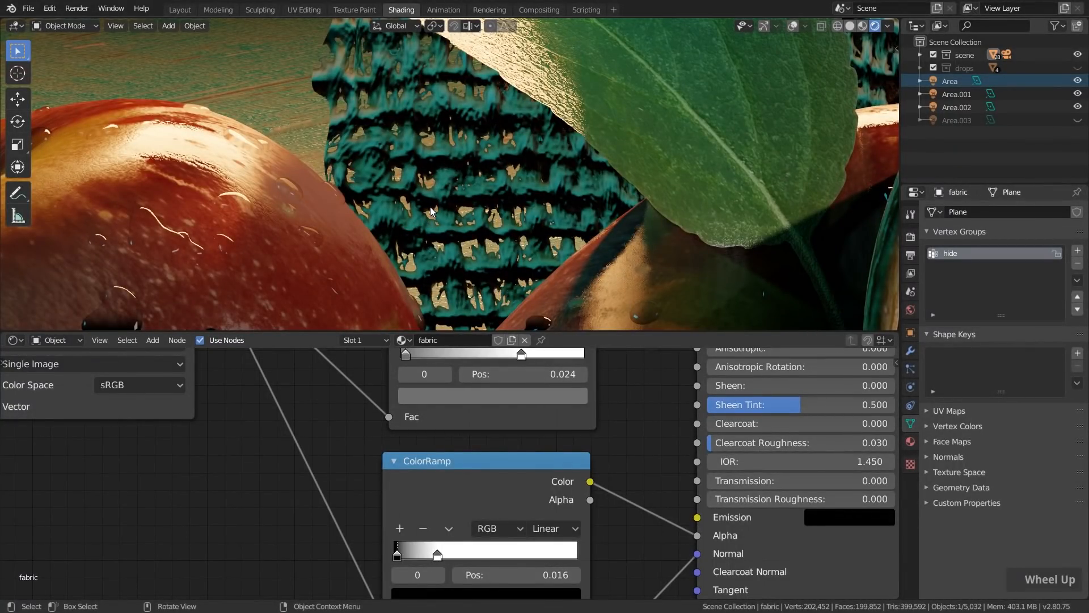
scroll(430, 210, down, 6)
shift+middle_drag(430, 210, 608, 227)
scroll(608, 222, up, 8)
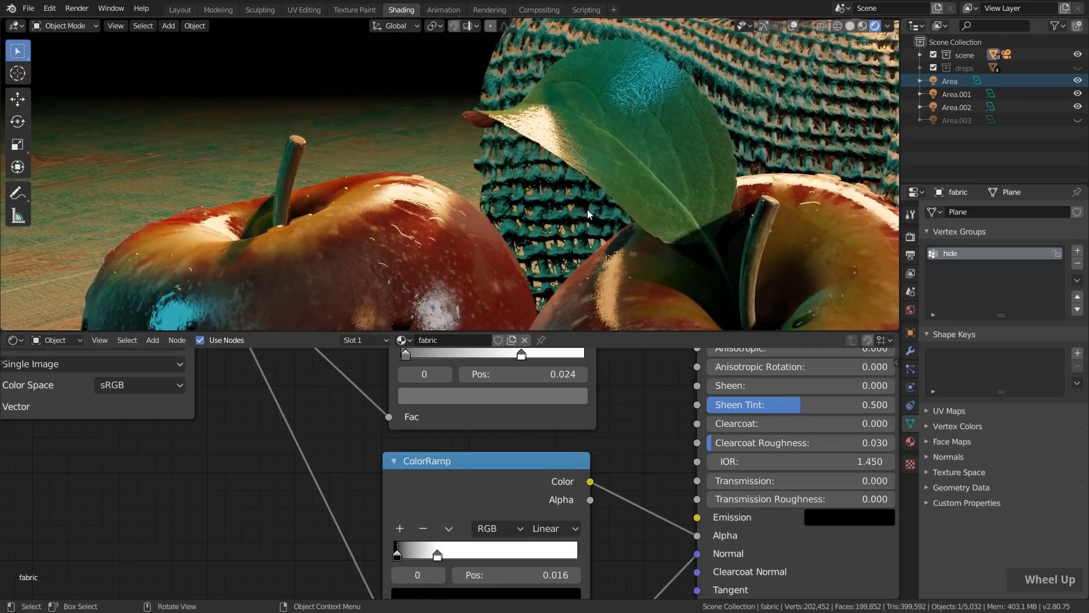
scroll(496, 431, down, 6)
scroll(416, 478, up, 5)
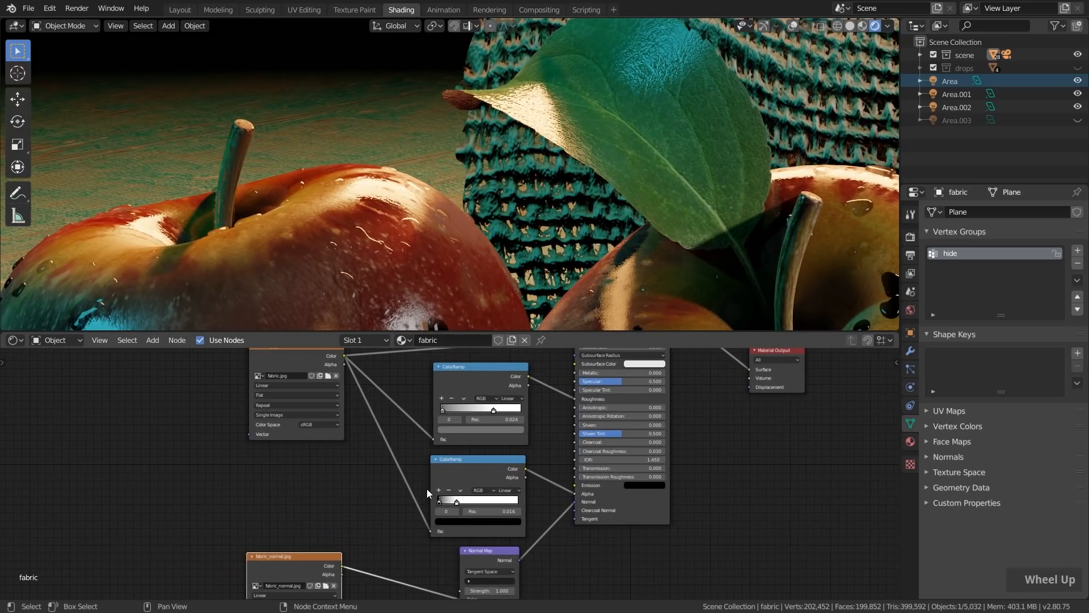
scroll(459, 497, up, 4)
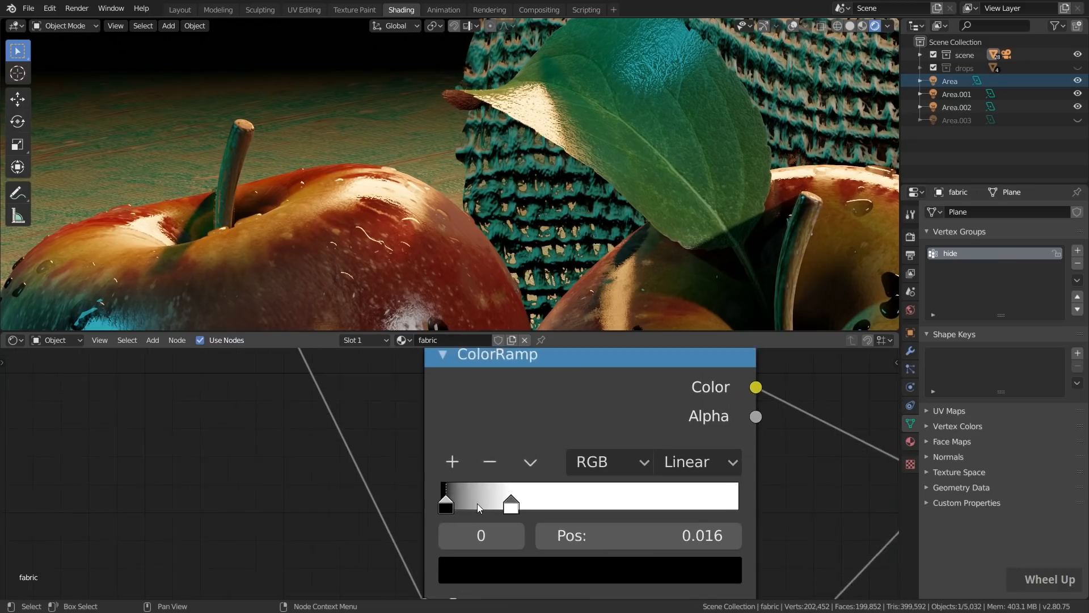
drag(448, 506, 539, 509)
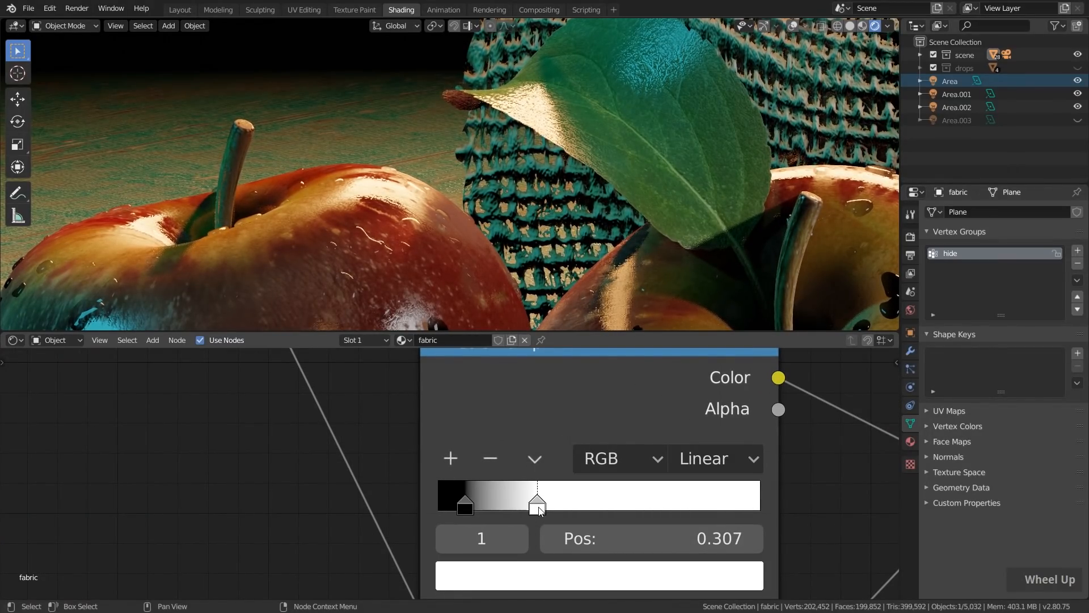
mouse_move(462, 507)
mouse_down()
mouse_move(478, 502)
mouse_move(467, 508)
mouse_up()
scroll(491, 185, up, 2)
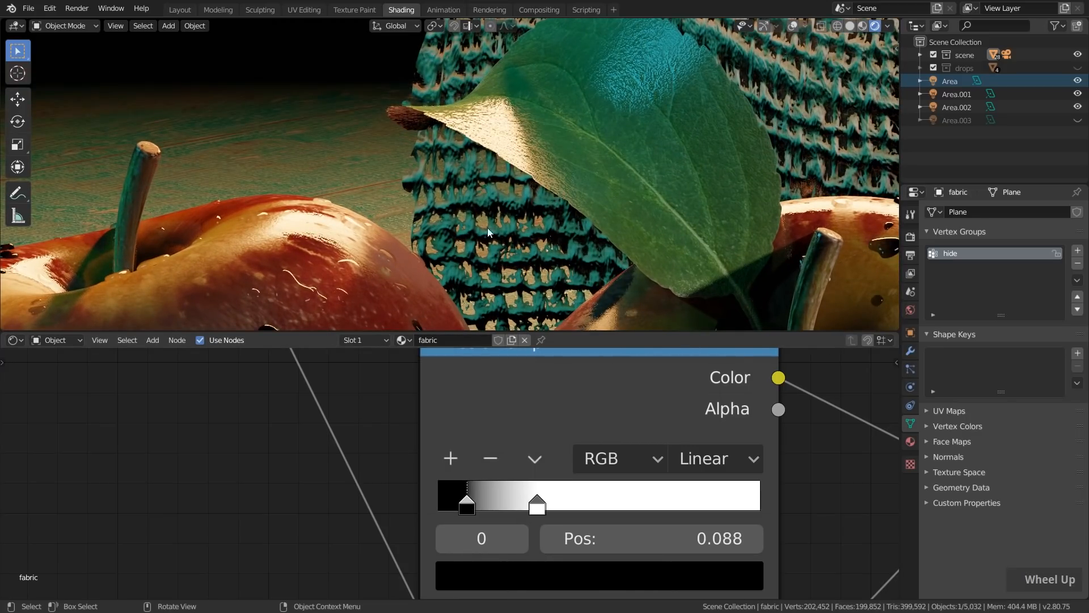
scroll(489, 226, down, 3)
scroll(492, 250, down, 3)
shift+middle_drag(546, 244, 570, 162)
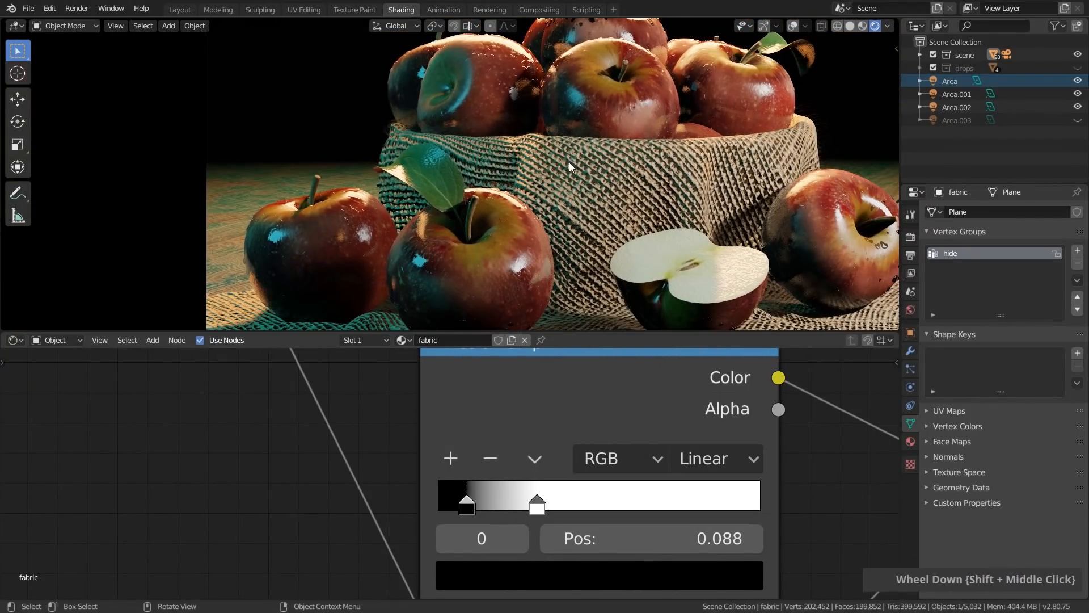
scroll(420, 228, down, 2)
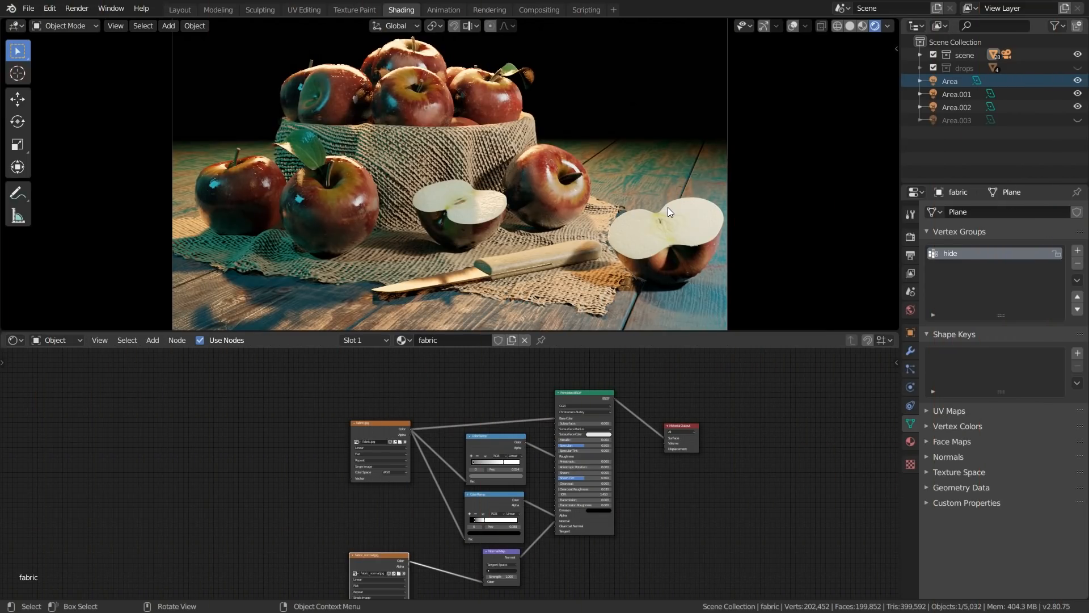
Add a Translucent BSDF node to the leaf material and place it above the Principled BSDF
click(305, 148)
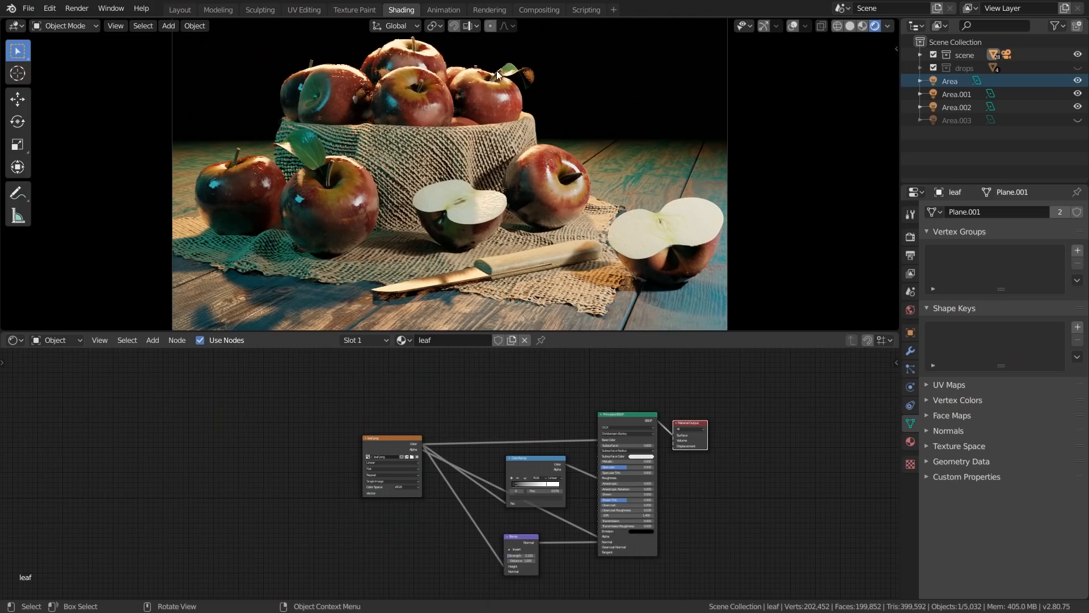
scroll(496, 71, up, 6)
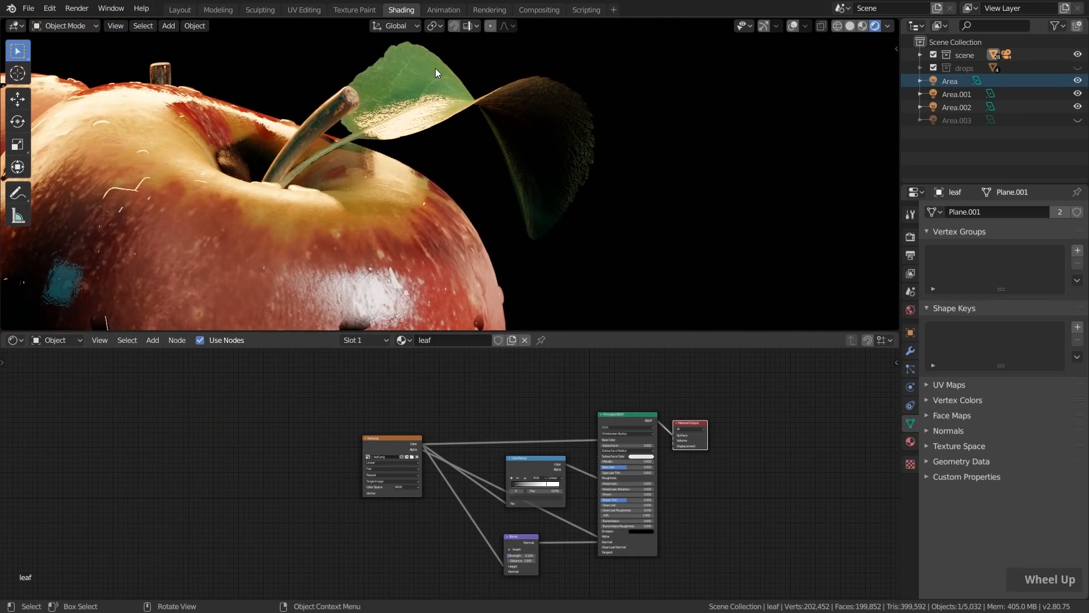
scroll(436, 69, down, 1)
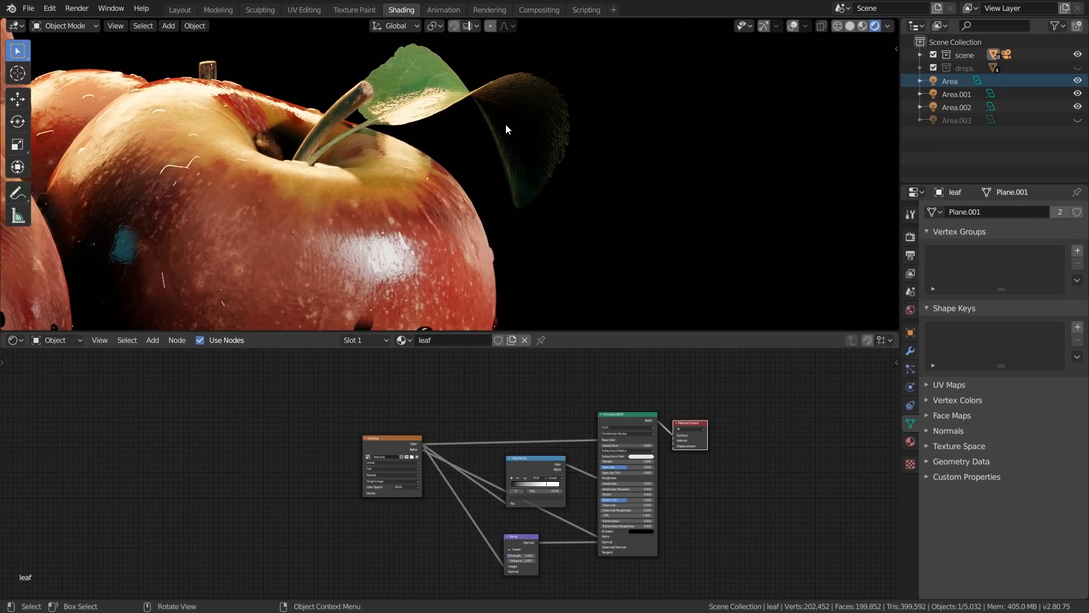
scroll(505, 124, down, 6)
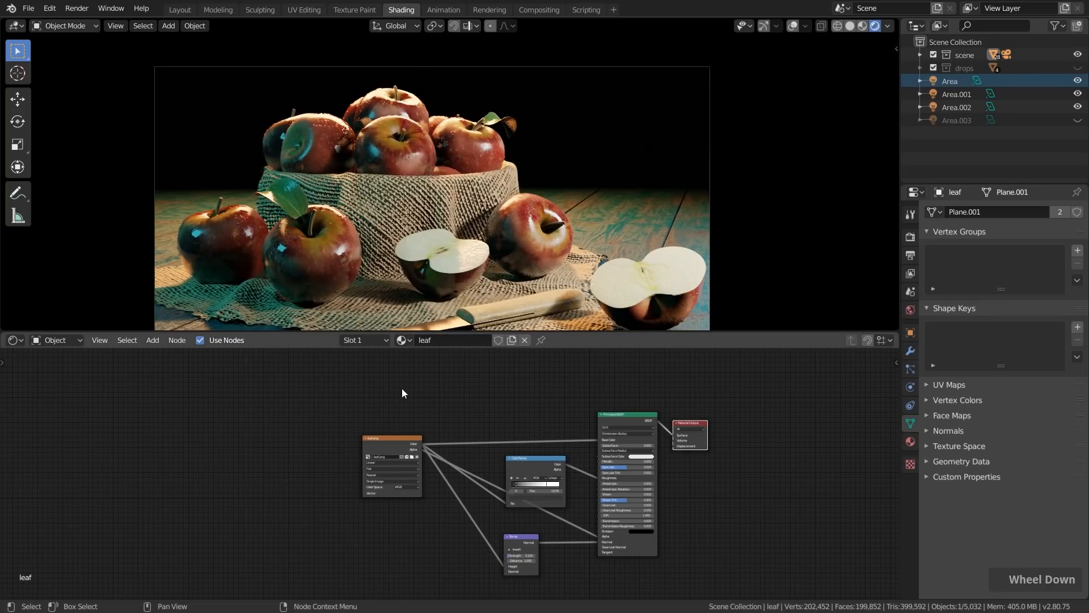
scroll(505, 428, up, 4)
drag(502, 428, 808, 416)
scroll(528, 410, down, 2)
key(shift+a)
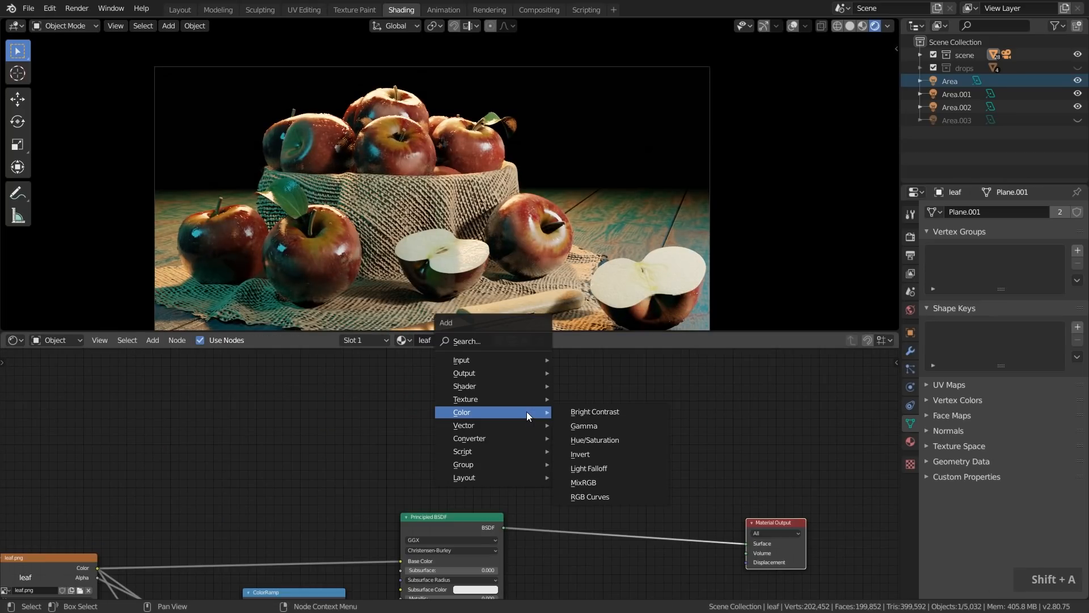
mouse_move(486, 386)
click(597, 509)
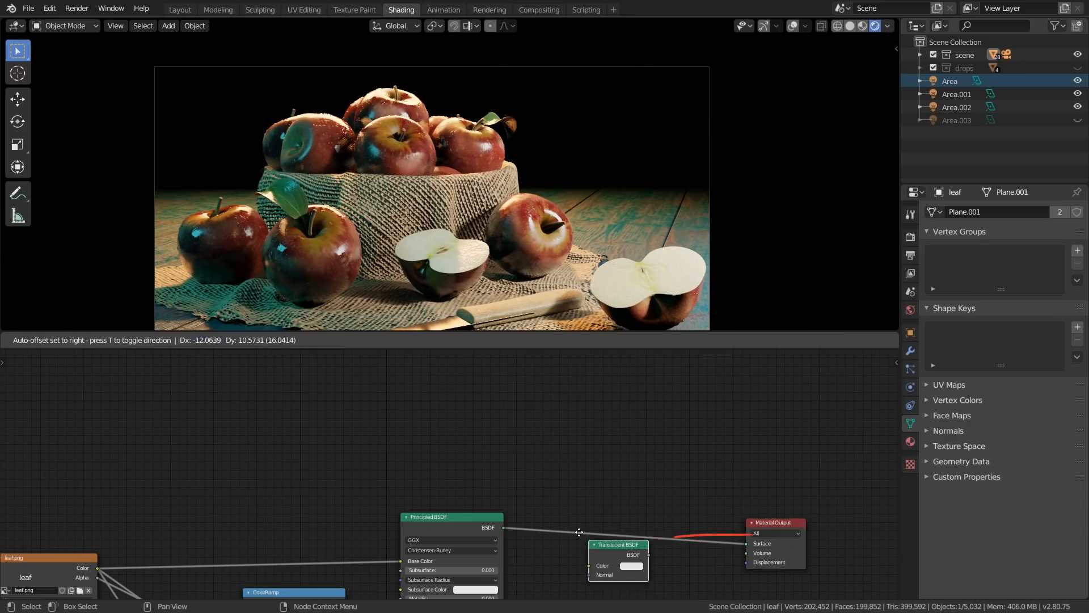
click(420, 426)
middle_drag(505, 471, 574, 436)
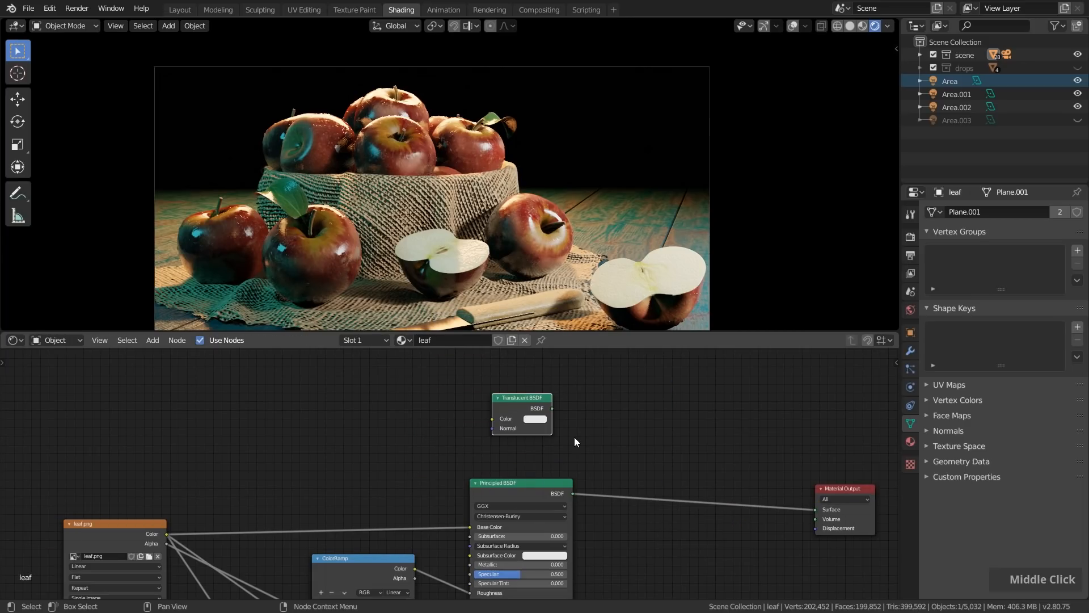
Connect the leaf.png colour to the Translucent BSDF's Color input and the Bump node's normal to its Normal input
scroll(524, 423, up, 1)
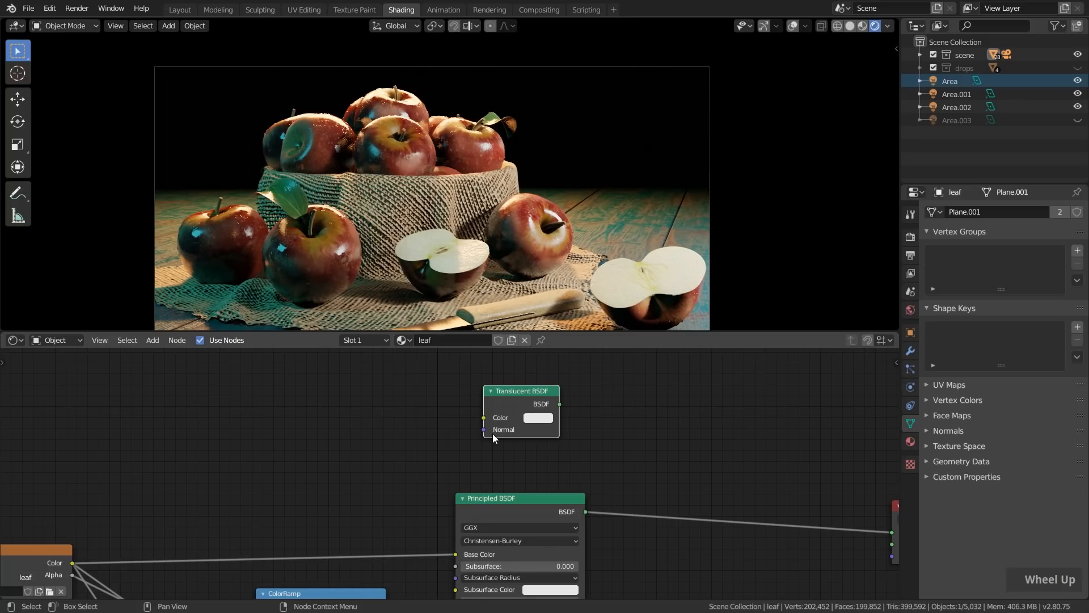
scroll(230, 523, down, 1)
middle_drag(230, 524, 210, 471)
drag(191, 489, 570, 354)
scroll(539, 400, down, 1)
middle_drag(539, 400, 488, 451)
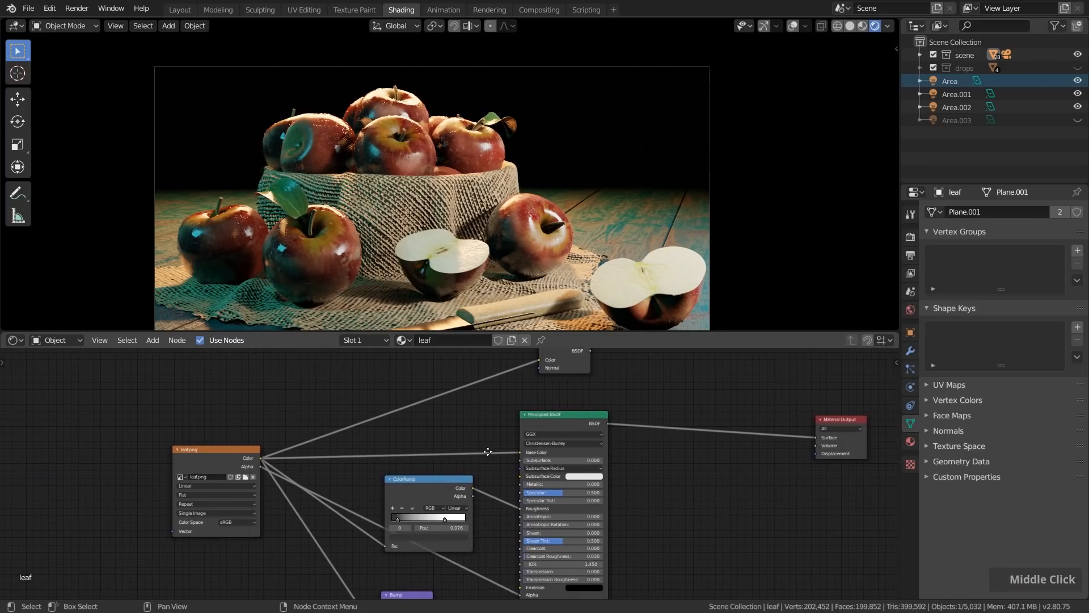
scroll(431, 563, down, 1)
drag(435, 558, 479, 472)
drag(522, 354, 523, 356)
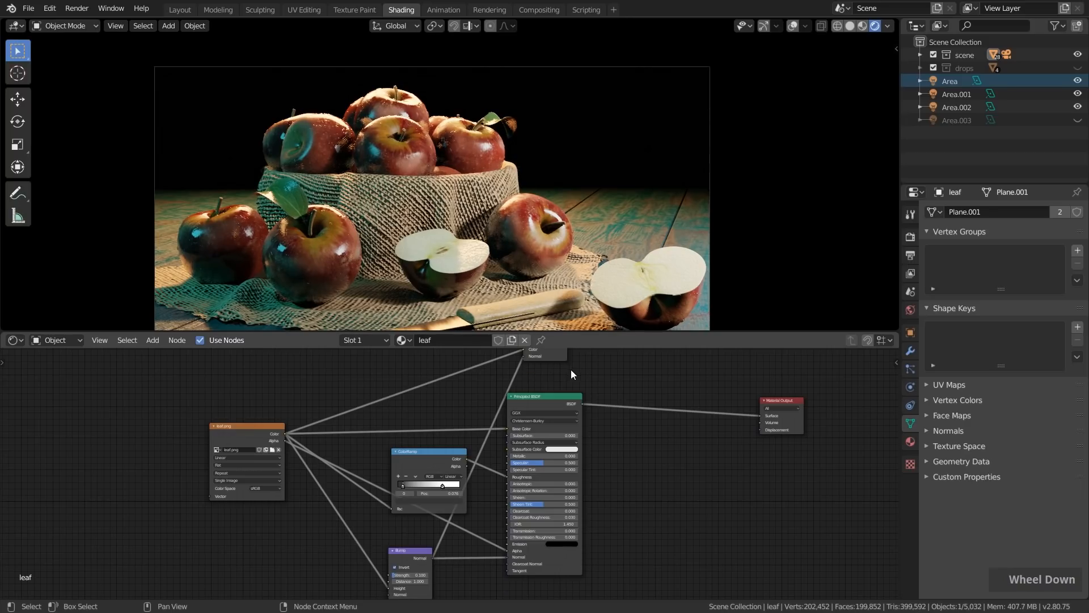
Preview the translucent shader alone on the leaves by connecting the Translucent BSDF directly to the Material Output surface
middle_drag(570, 369, 538, 490)
scroll(526, 452, up, 5)
click(506, 457)
middle_drag(509, 448, 467, 418)
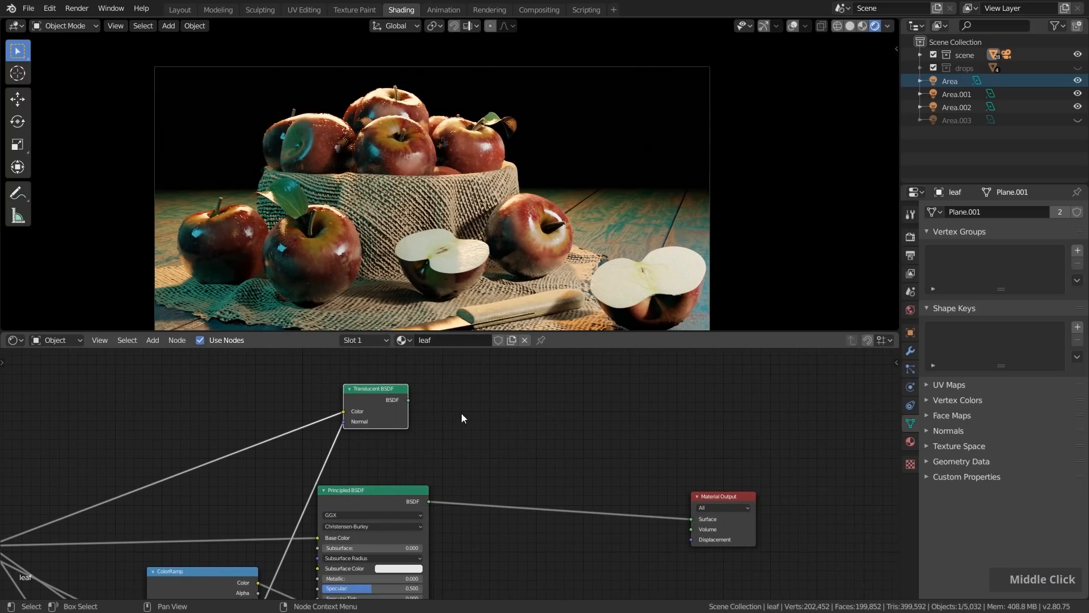
drag(410, 400, 688, 517)
scroll(518, 104, up, 6)
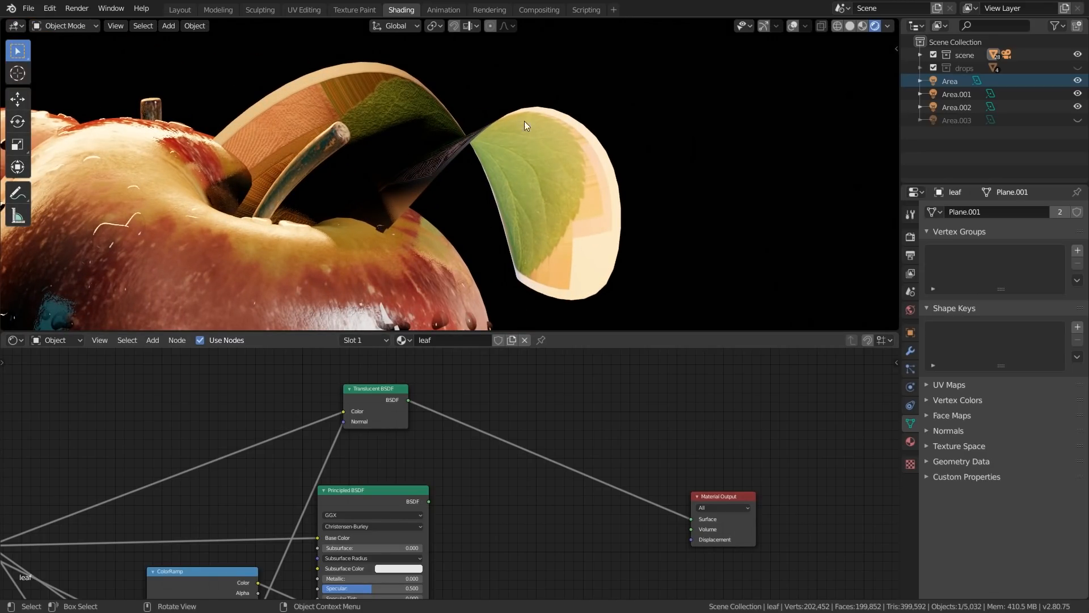
scroll(488, 151, down, 4)
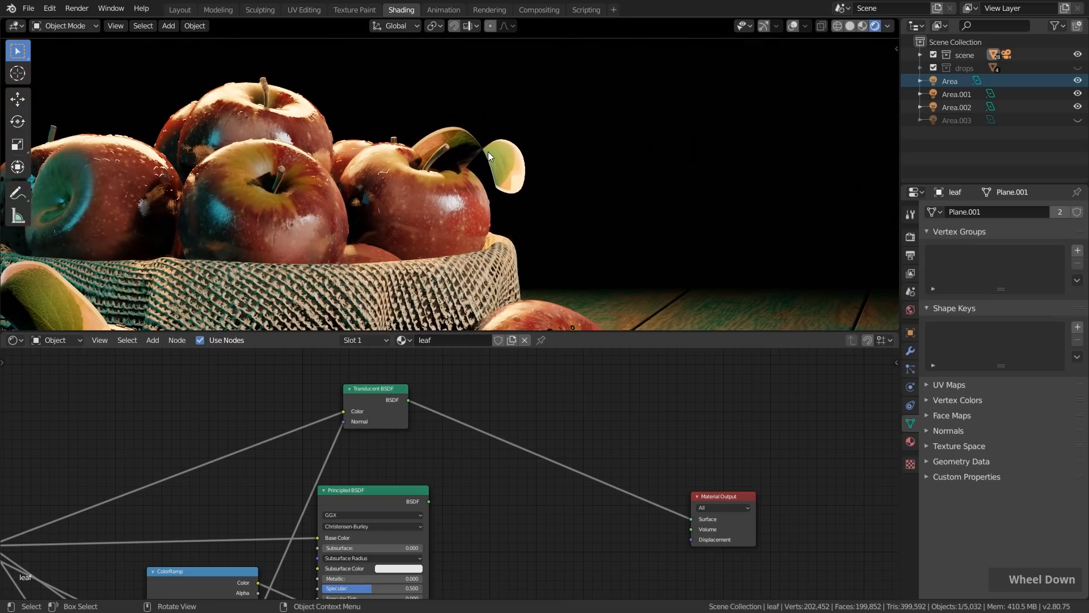
Add a Mix Shader that combines the Translucent BSDF first and the Principled BSDF second, and connect it to the Material Output surface
scroll(509, 479, down, 1)
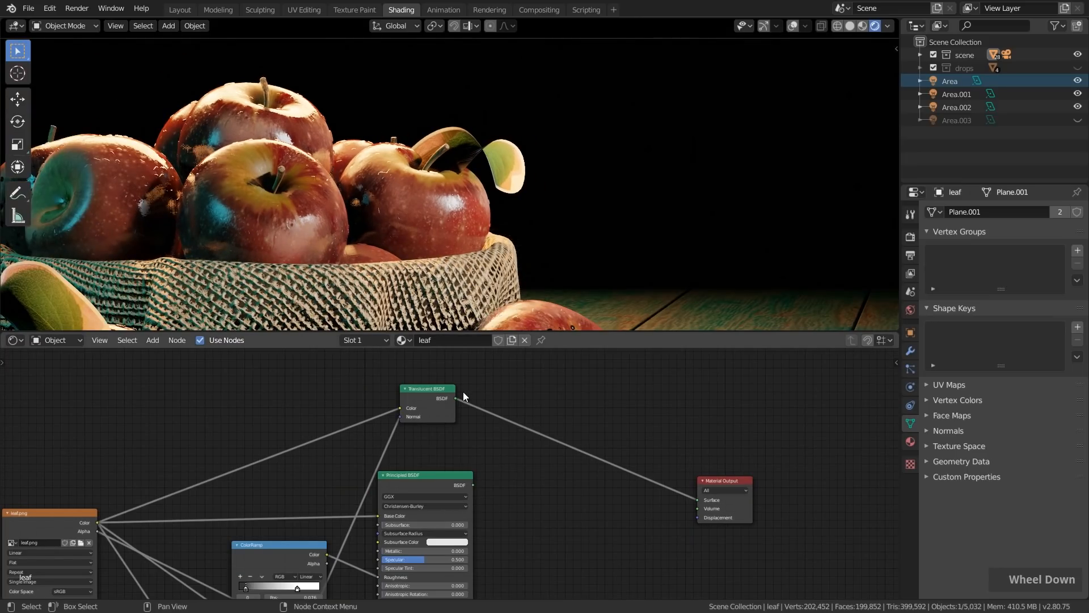
drag(442, 480, 443, 476)
key(shift+a)
mouse_move(537, 473)
click(611, 346)
click(537, 472)
scroll(454, 393, down, 1)
drag(425, 392, 508, 509)
drag(441, 481, 509, 519)
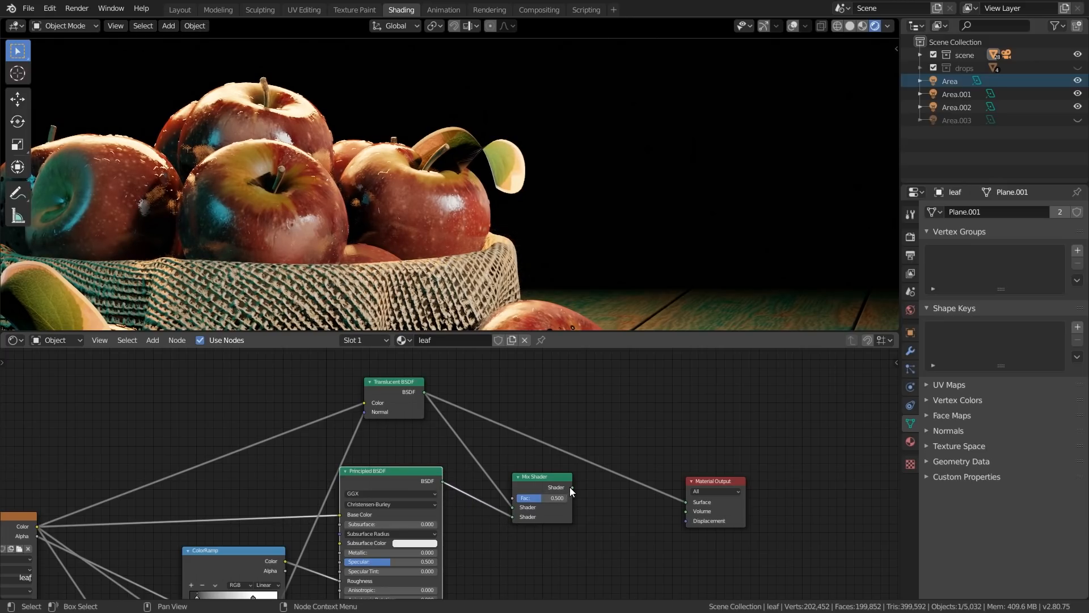
drag(572, 487, 689, 502)
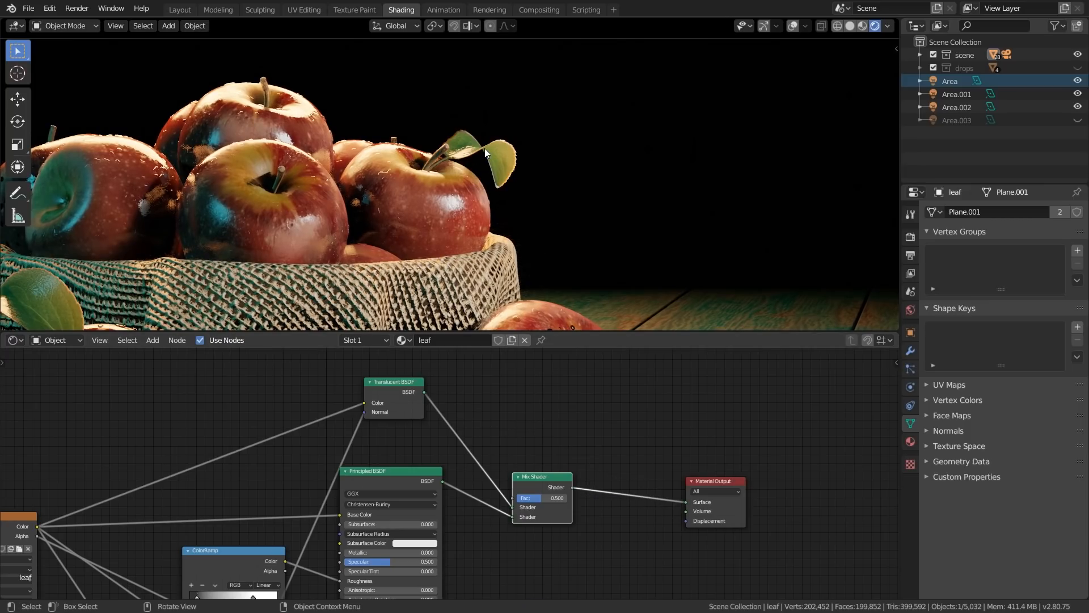
Compare the pure translucent and pure Principled looks of the leaf with the Mix Shader factor at 0 and at 1
scroll(486, 149, up, 5)
scroll(539, 498, up, 5)
mouse_move(539, 496)
mouse_down()
mouse_move(497, 496)
mouse_move(611, 495)
mouse_move(483, 496)
mouse_up()
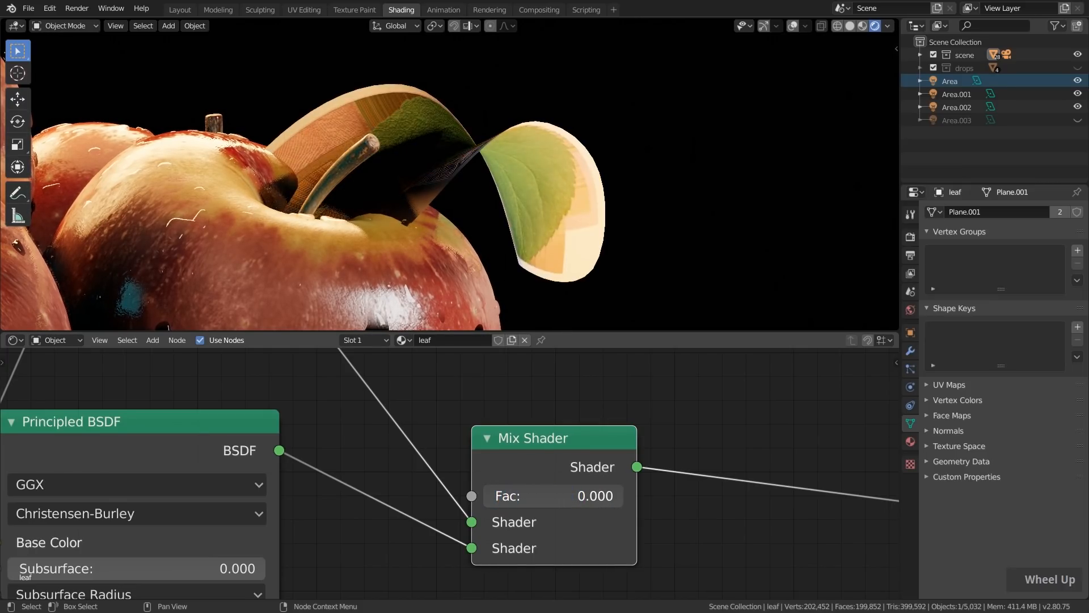
scroll(519, 525, down, 4)
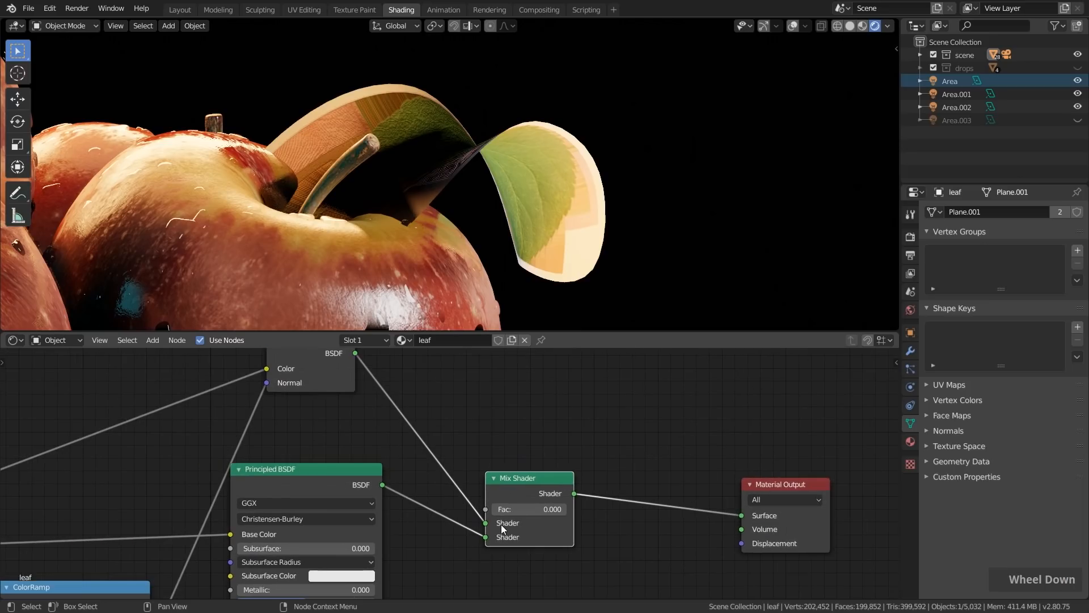
middle_click(370, 402)
drag(361, 419, 368, 413)
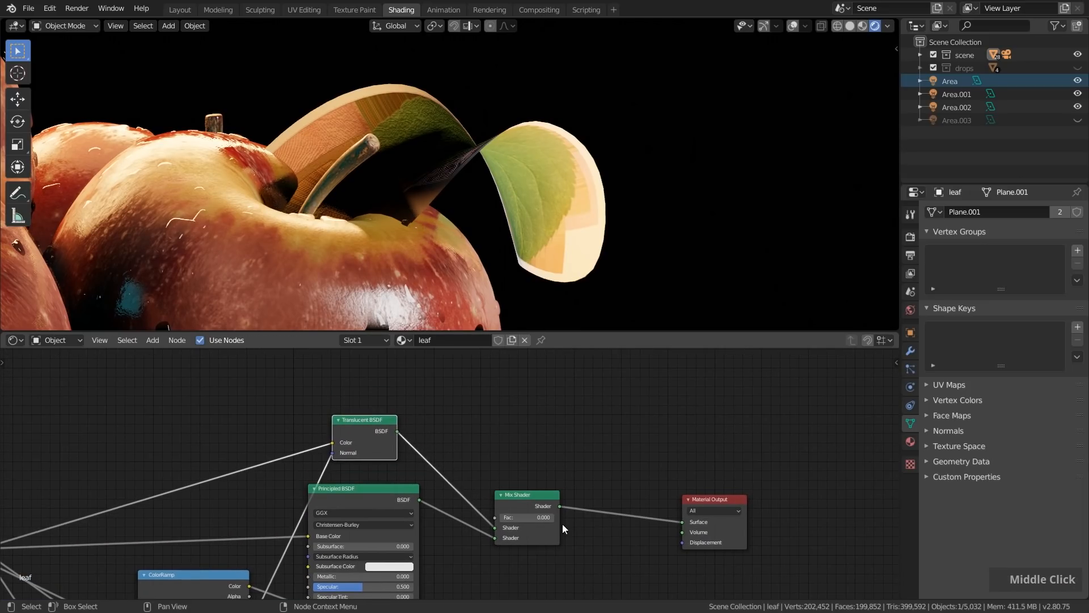
scroll(521, 519, up, 5)
drag(508, 521, 589, 521)
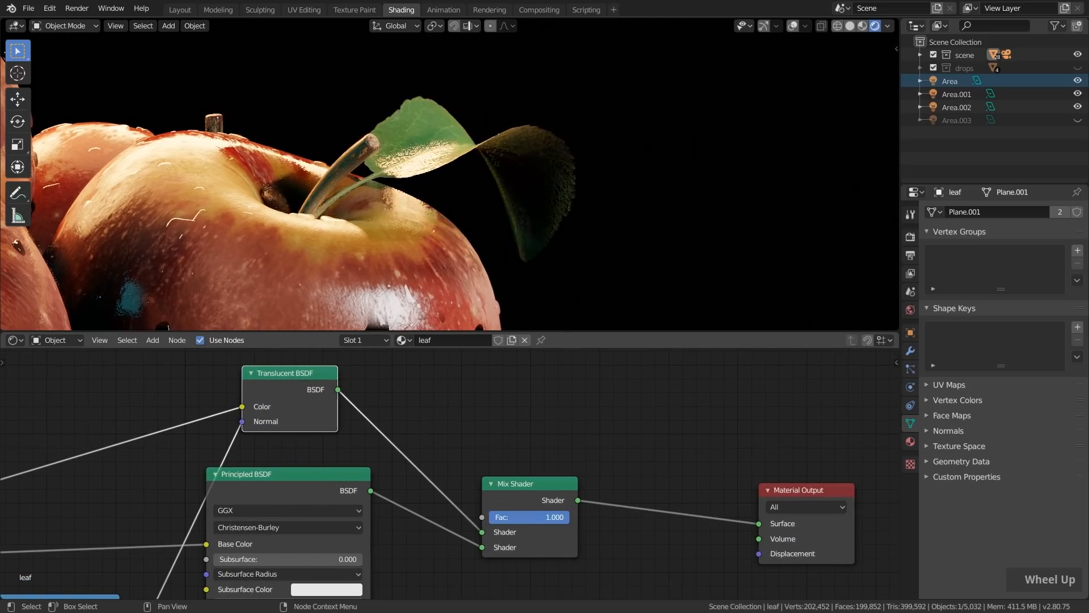
Set the leaf's Mix Shader factor to 0.5, inspect the leaf's edge, and lower the factor to 0.346
scroll(551, 514, up, 2)
drag(590, 501, 534, 502)
click(533, 501)
key(Return)
scroll(593, 179, up, 5)
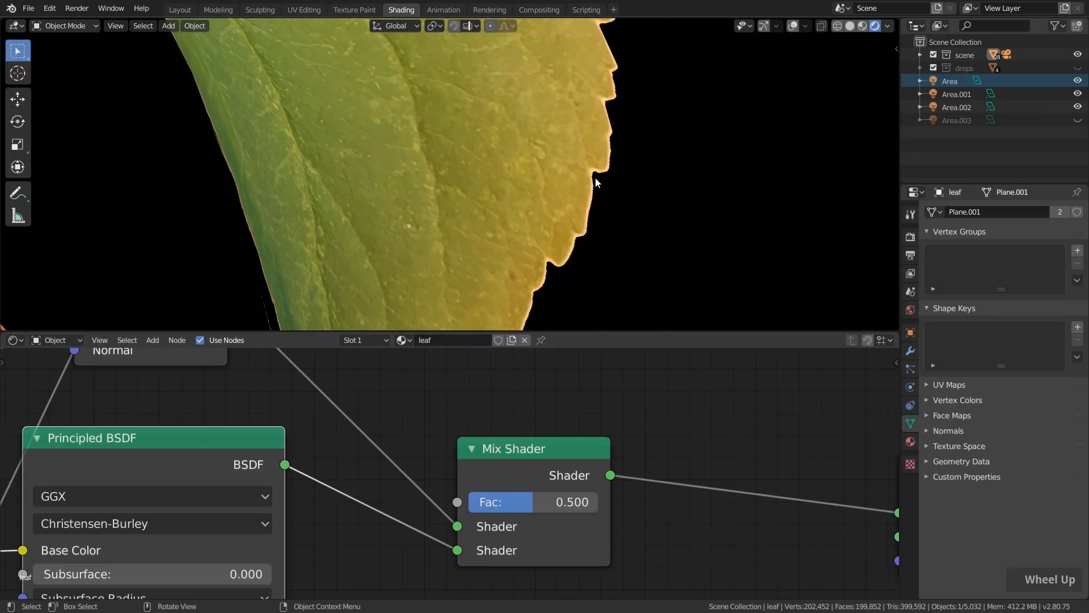
scroll(578, 243, down, 6)
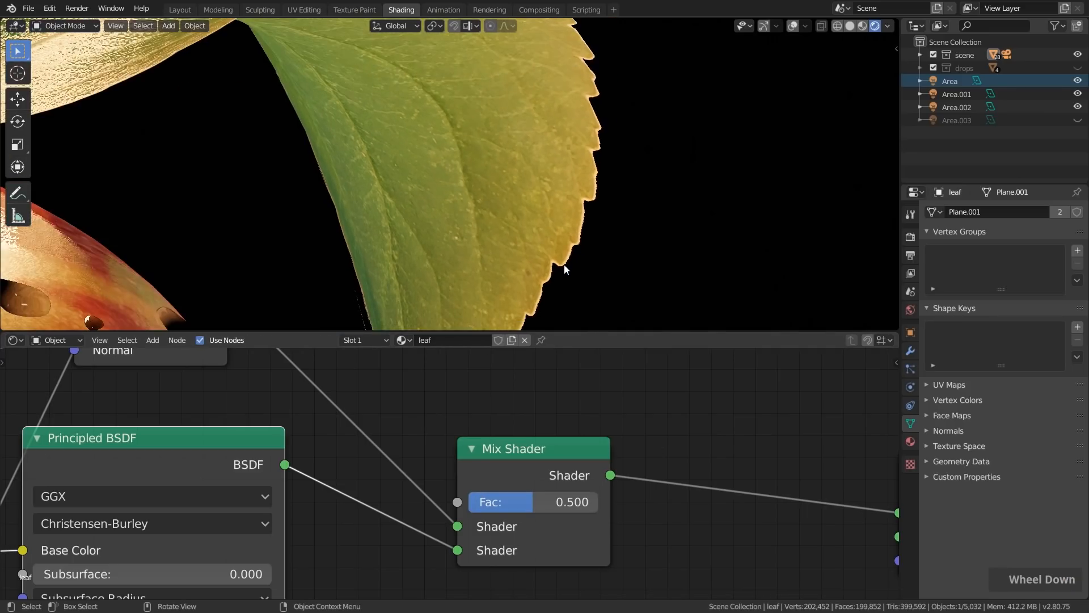
drag(533, 501, 512, 501)
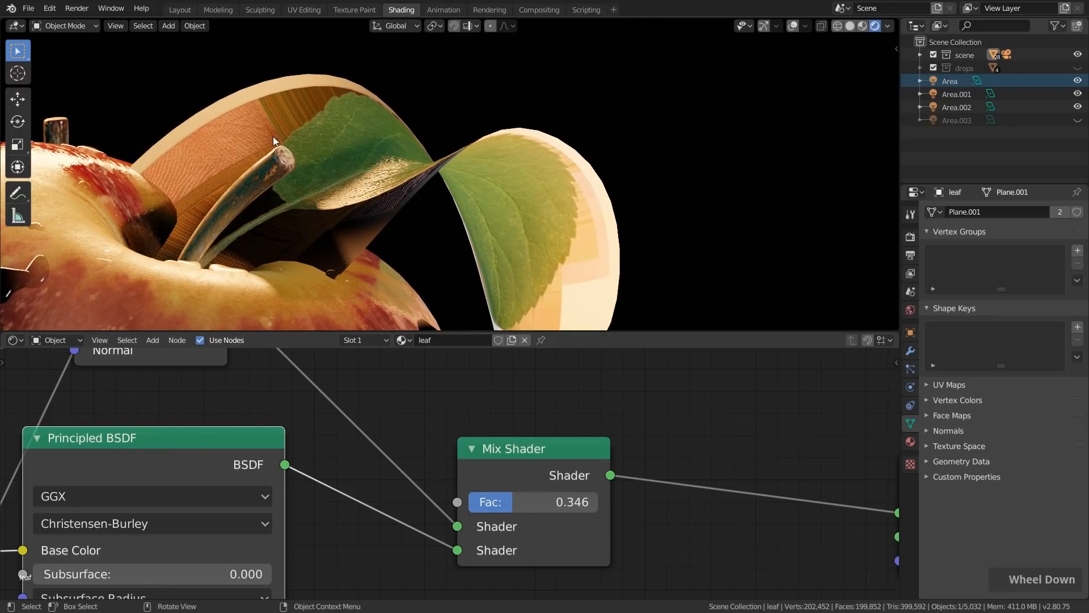
Duplicate the Mix Shader, insert the copy before the Material Output, and feed the first Mix Shader into its second shader input
scroll(524, 449, down, 4)
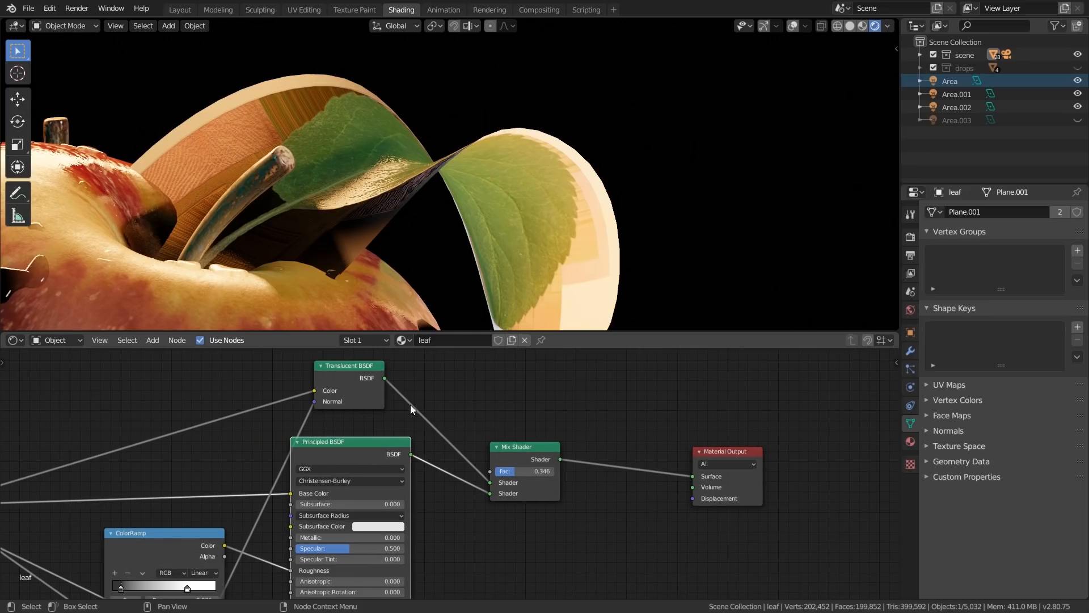
drag(523, 447, 517, 417)
key(shift+d)
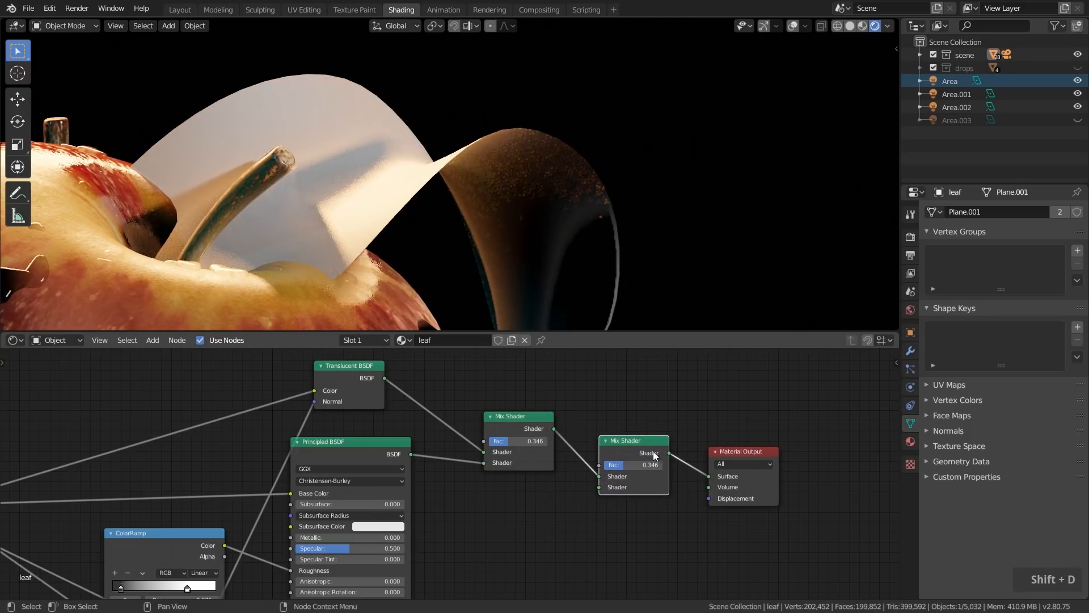
scroll(590, 479, up, 2)
click(469, 397)
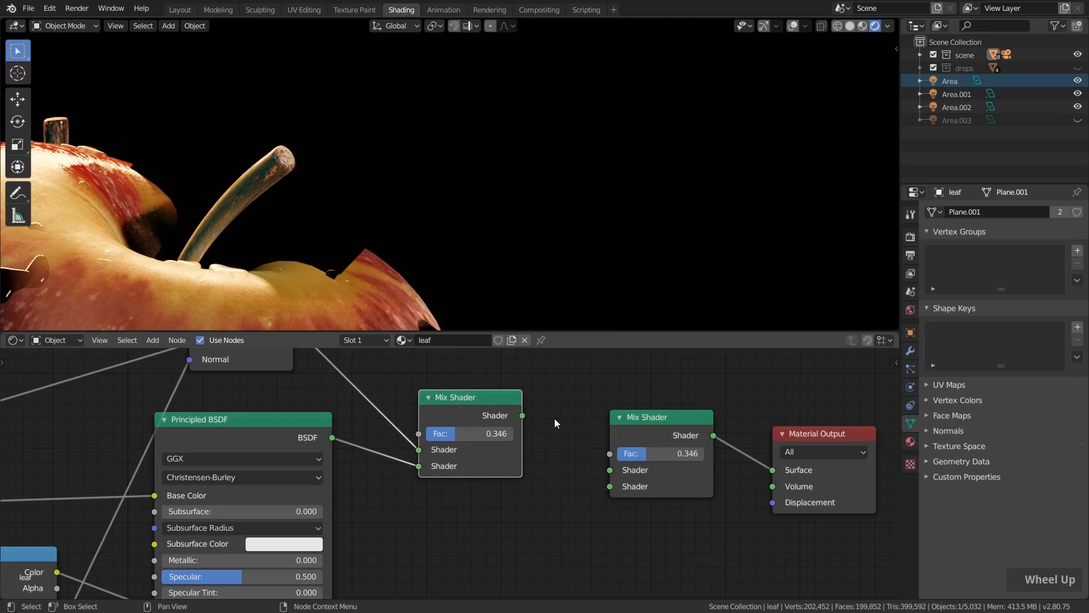
drag(605, 489, 606, 491)
scroll(595, 491, down, 5)
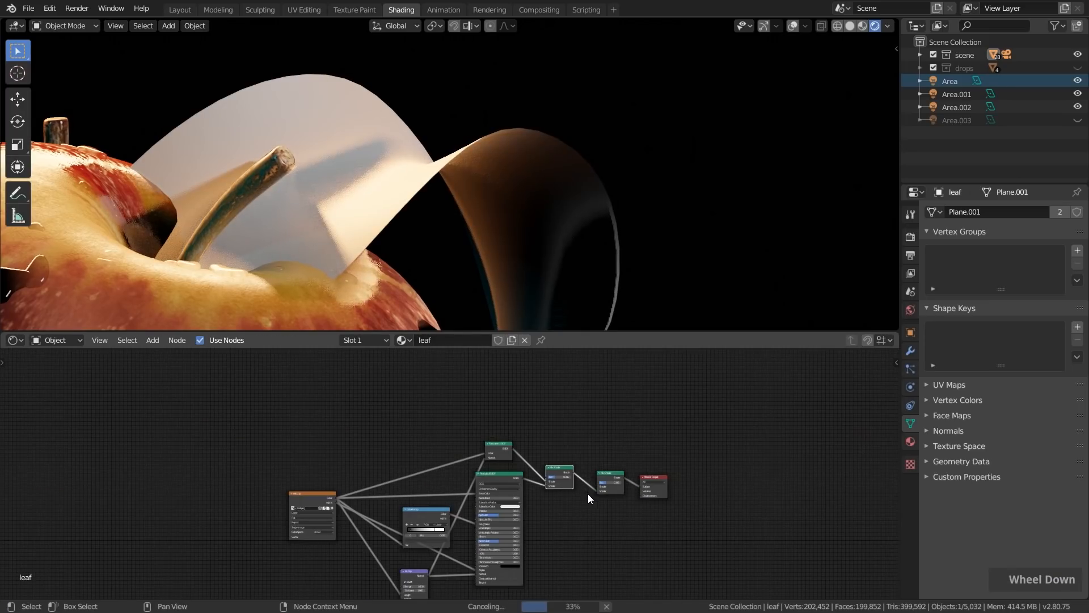
middle_drag(587, 493, 597, 476)
scroll(582, 393, up, 1)
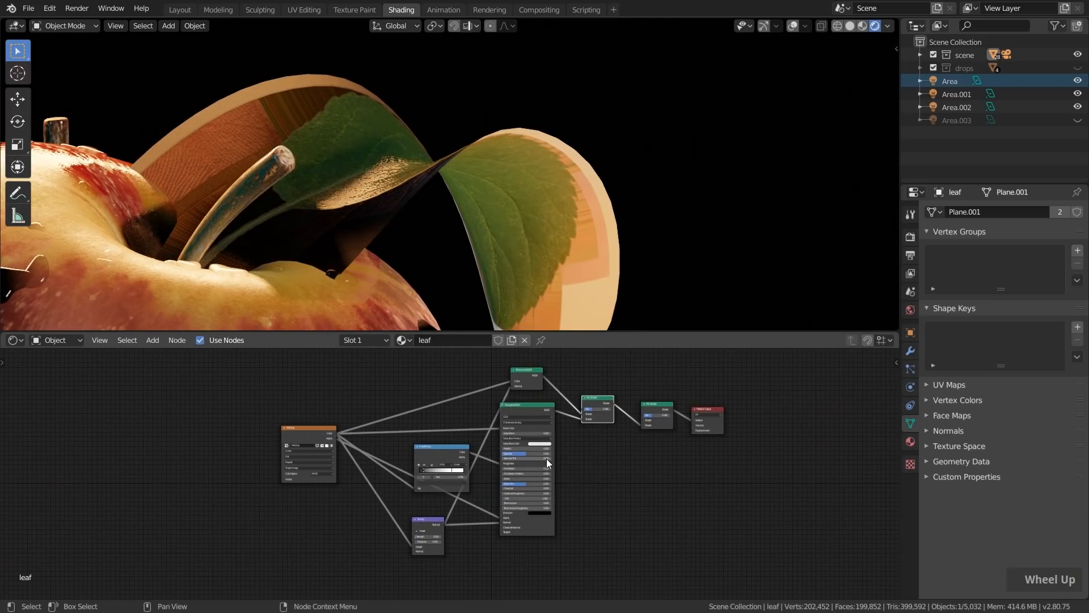
Add a Transparent BSDF above the first Mix Shader and connect it to the second Mix Shader's first shader input
scroll(582, 432, up, 4)
middle_drag(593, 408, 530, 466)
scroll(548, 434, up, 4)
key(shift+a)
mouse_move(564, 401)
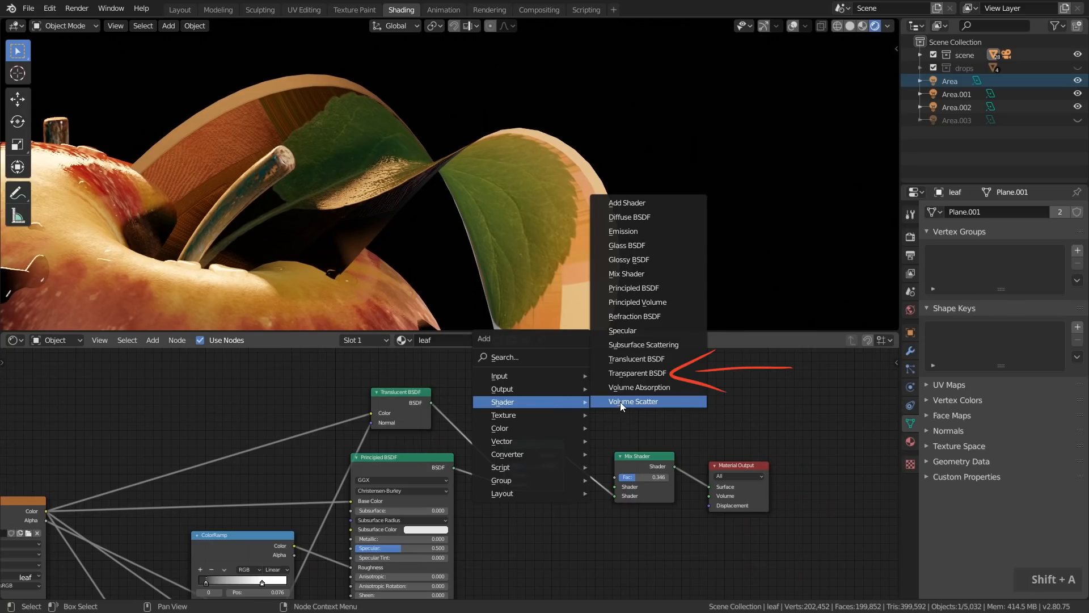
click(631, 373)
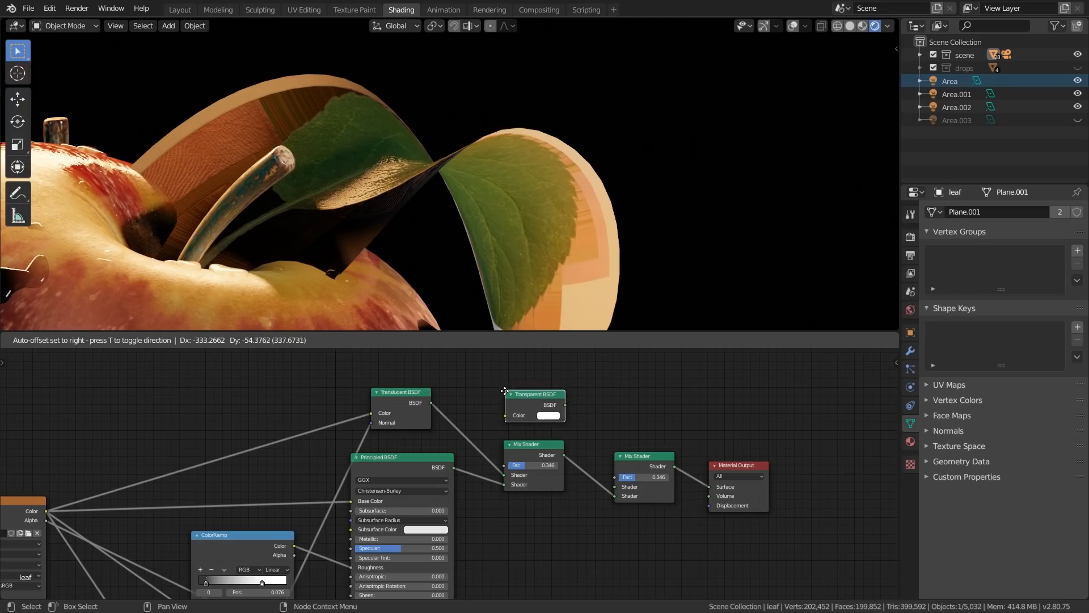
click(504, 410)
scroll(600, 441, up, 2)
drag(617, 479, 637, 508)
Test the leaf's transparency with the second Mix Shader's factor at 0 and at 1, moving the Transparent BSDF slightly up
scroll(628, 497, up, 2)
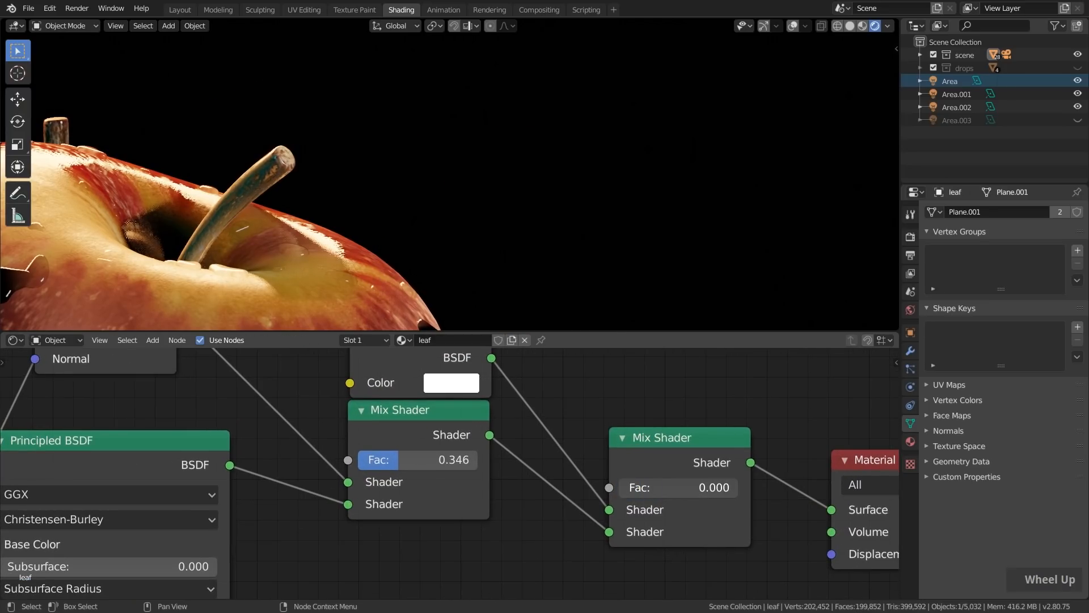
scroll(637, 507, down, 2)
mouse_move(509, 393)
mouse_down()
mouse_move(509, 372)
mouse_move(509, 382)
mouse_up()
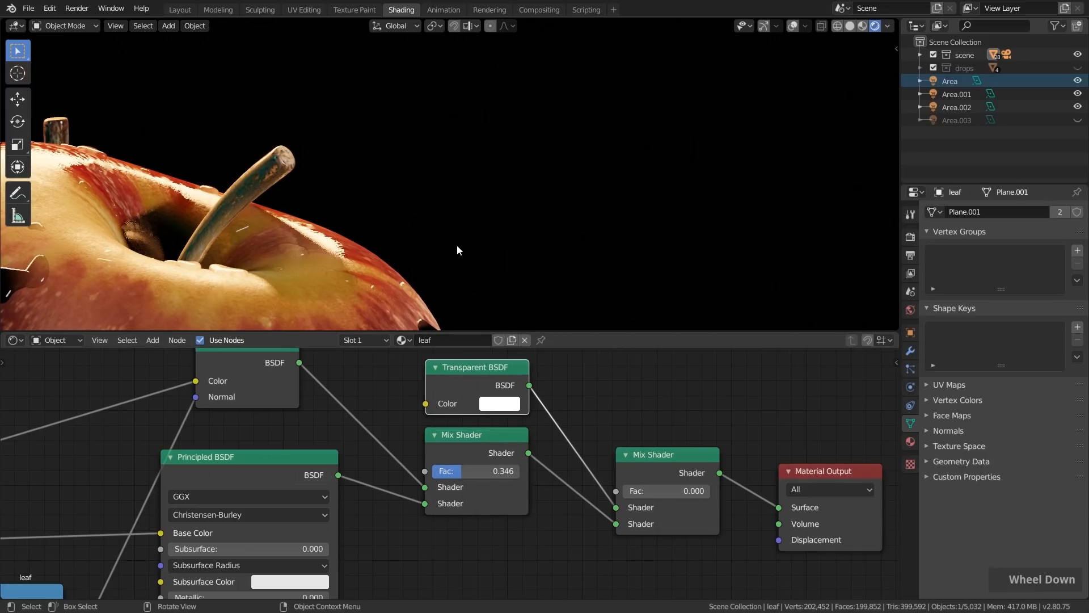
drag(632, 489, 657, 487)
scroll(649, 485, down, 3)
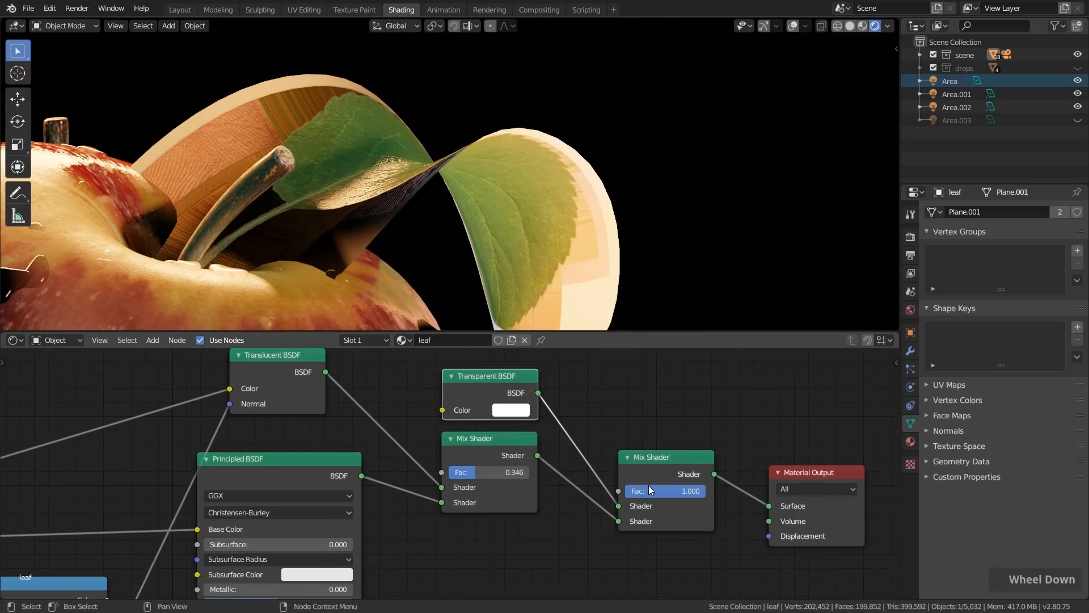
Mask the leaf's background by connecting the leaf.png alpha to the second Mix Shader's factor
drag(503, 452, 524, 488)
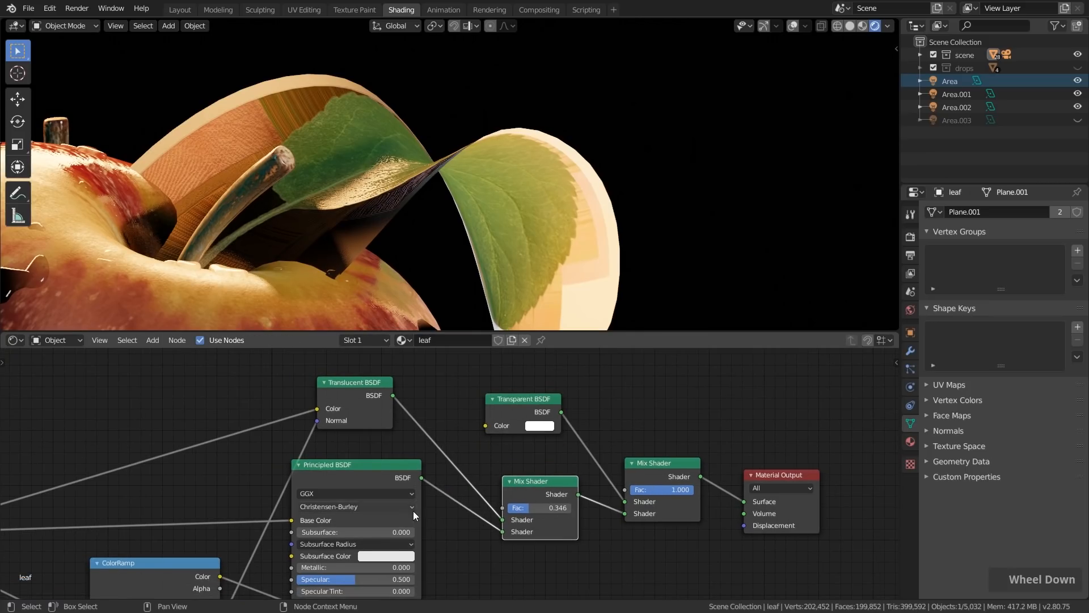
scroll(531, 454, down, 3)
click(126, 477)
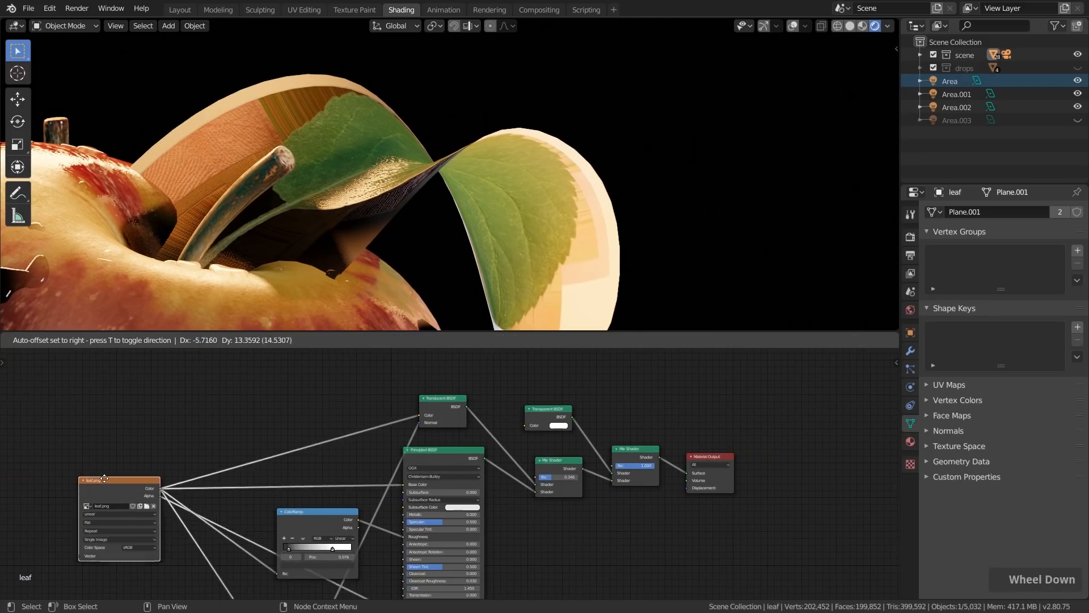
scroll(178, 485, up, 3)
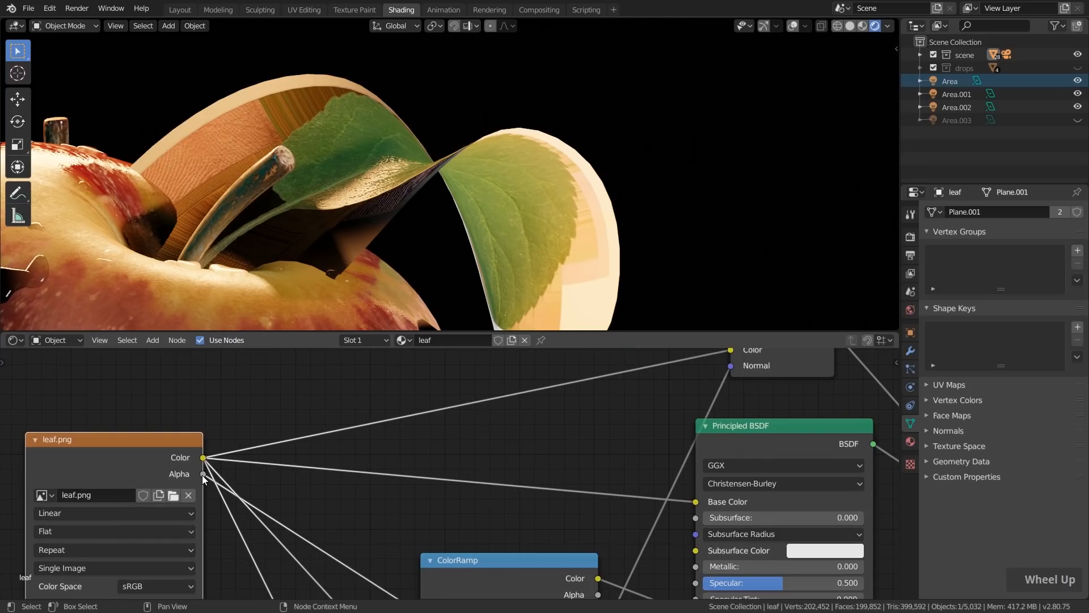
mouse_move(133, 464)
mouse_down()
mouse_move(123, 461)
mouse_move(140, 470)
mouse_up()
scroll(265, 497, down, 5)
middle_drag(343, 499, 247, 497)
drag(134, 484, 771, 471)
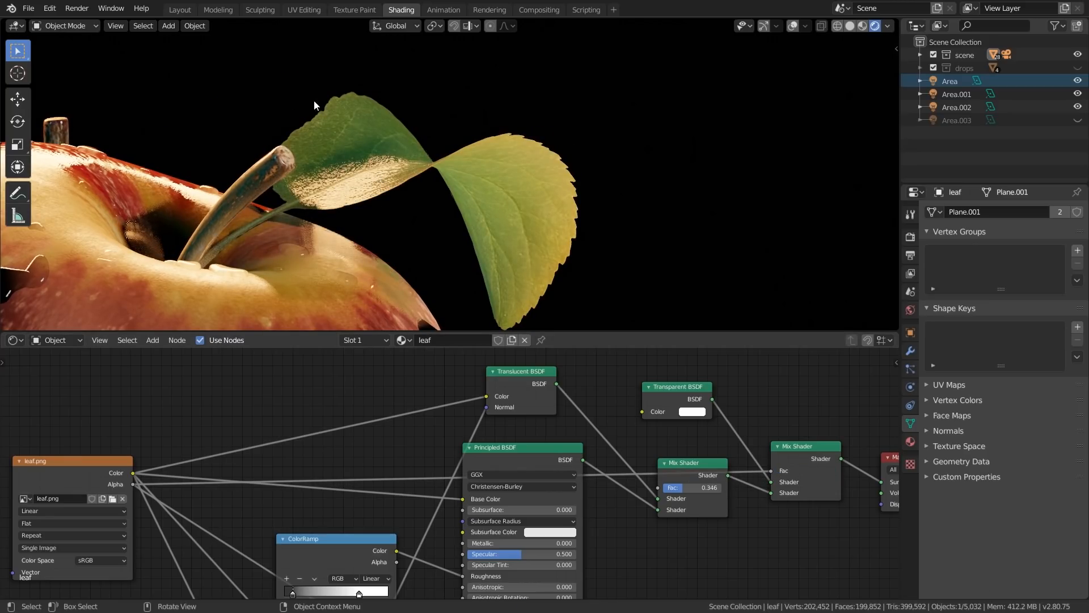
Tidy the leaf material's node layout by repositioning the Transparent BSDF and the first Mix Shader
scroll(791, 448, up, 1)
middle_drag(791, 448, 658, 465)
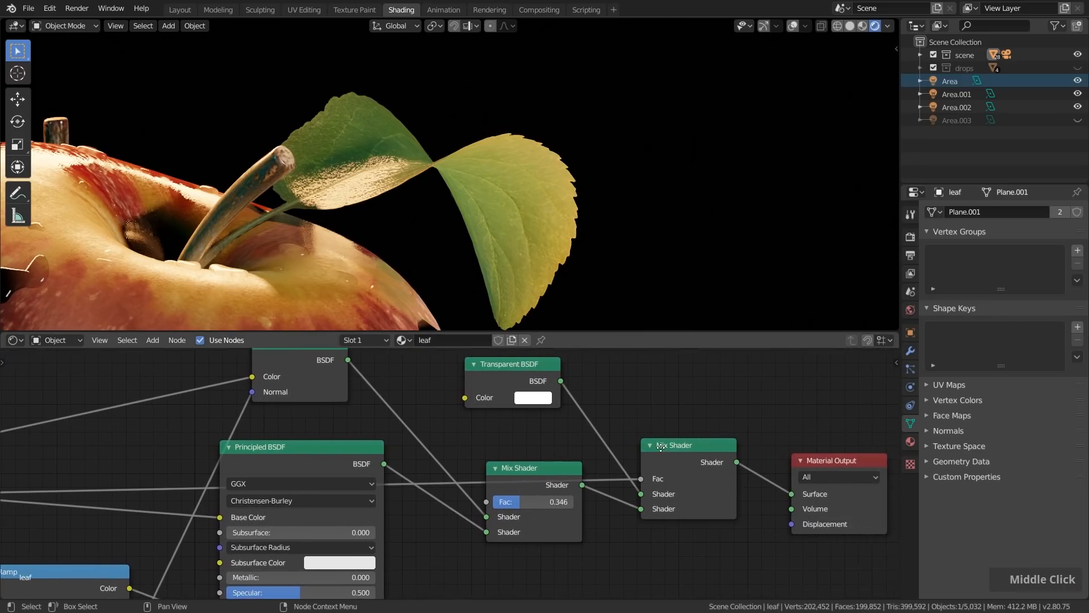
scroll(665, 474, up, 3)
scroll(682, 489, down, 3)
drag(468, 370, 480, 392)
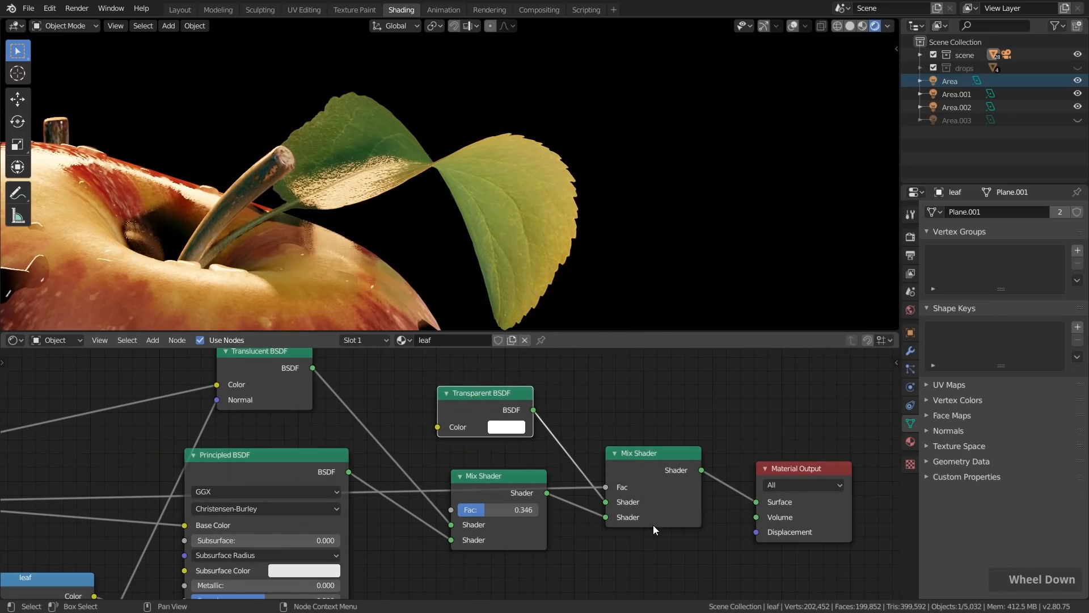
drag(531, 480, 480, 485)
scroll(480, 485, down, 3)
Raise the first Mix Shader's factor to 0.728 and check the leaves within the whole still life
scroll(519, 180, down, 4)
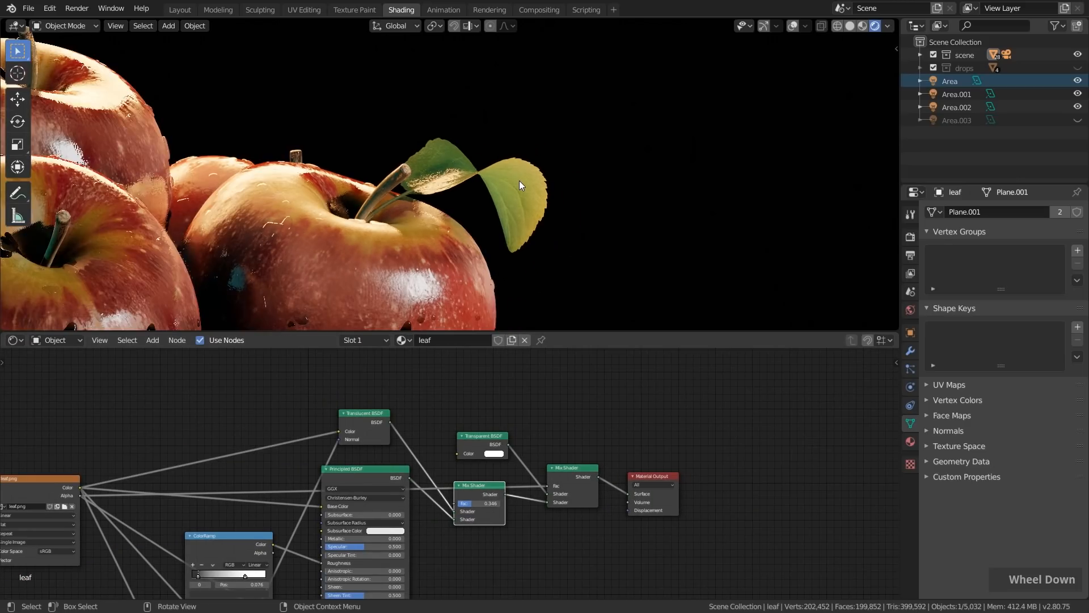
scroll(499, 460, up, 10)
middle_drag(422, 492, 489, 404)
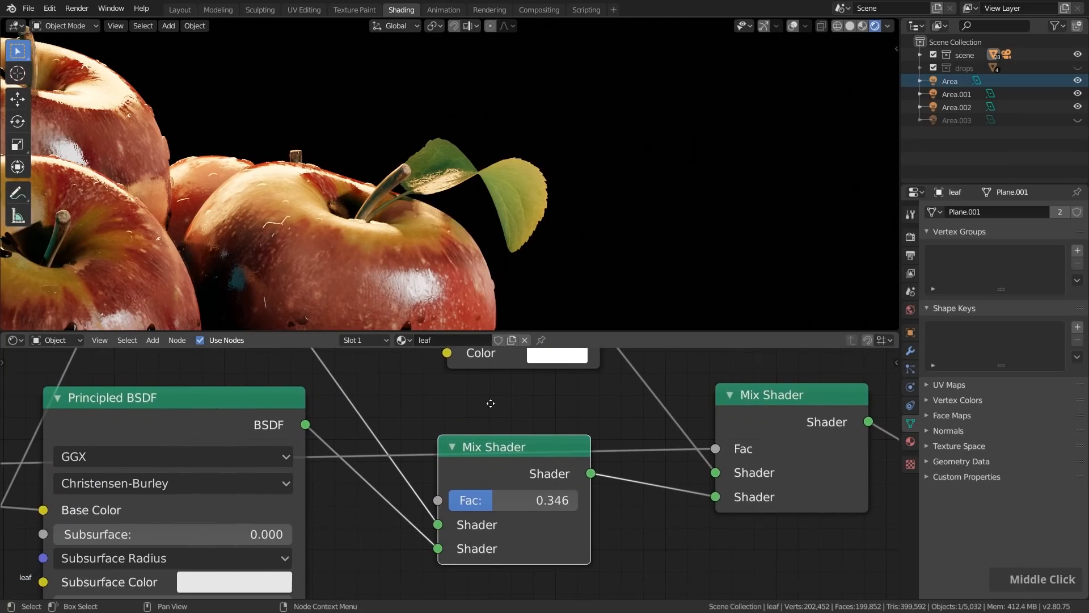
mouse_move(491, 504)
mouse_down()
mouse_move(456, 504)
mouse_move(578, 503)
mouse_move(542, 504)
mouse_up()
scroll(517, 170, down, 3)
shift+middle_drag(516, 170, 500, 219)
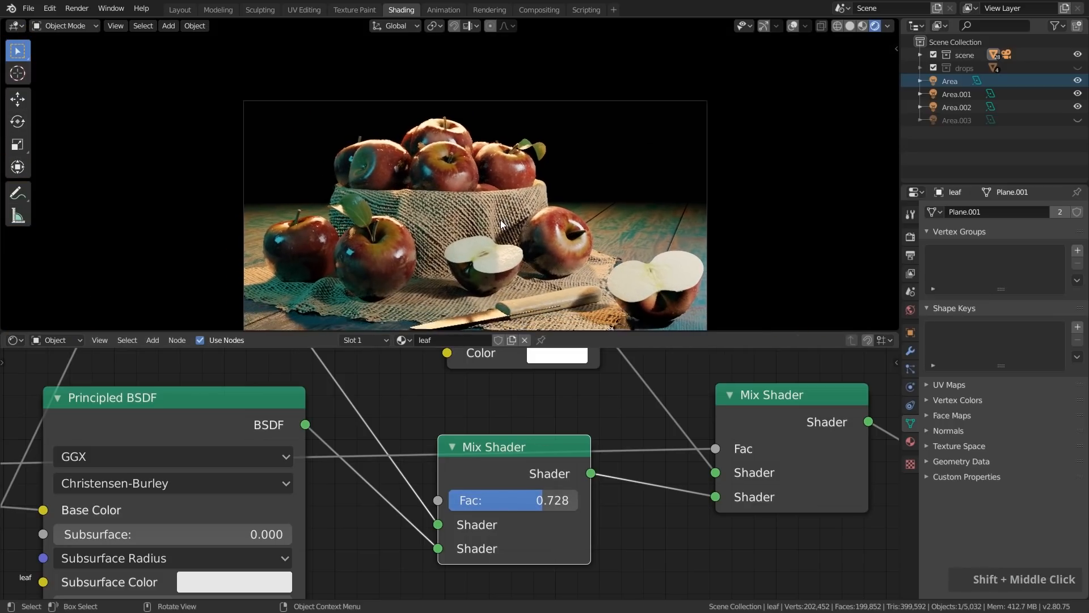
Lower the leaf material's first Mix Shader factor to 0.647
scroll(611, 71, down, 2)
scroll(291, 188, up, 2)
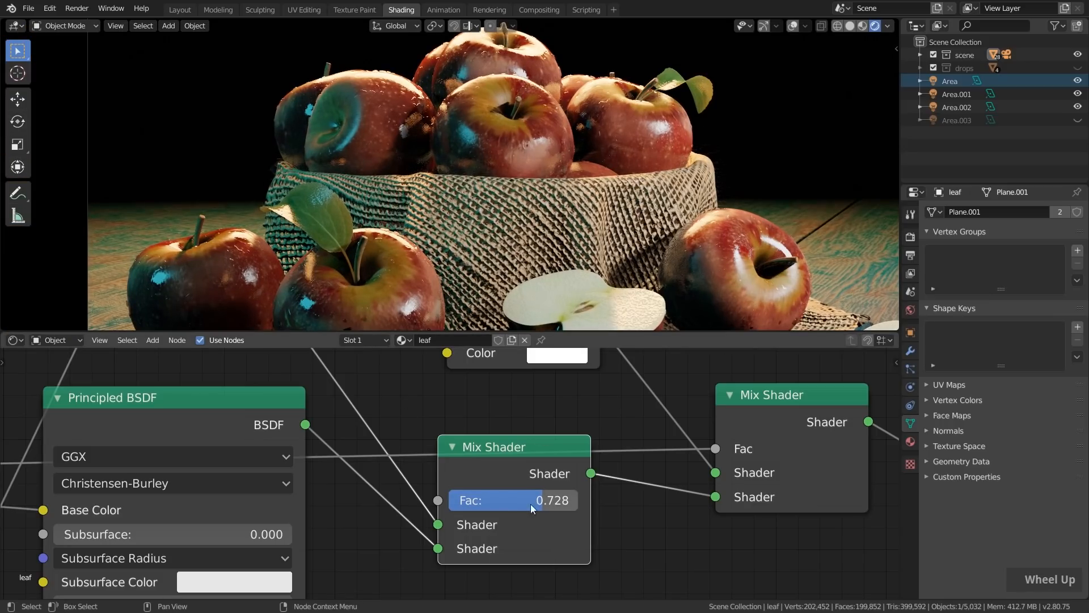
scroll(511, 502, up, 2)
mouse_move(541, 502)
mouse_down()
mouse_move(471, 501)
mouse_move(589, 501)
mouse_move(429, 501)
mouse_move(535, 502)
mouse_up()
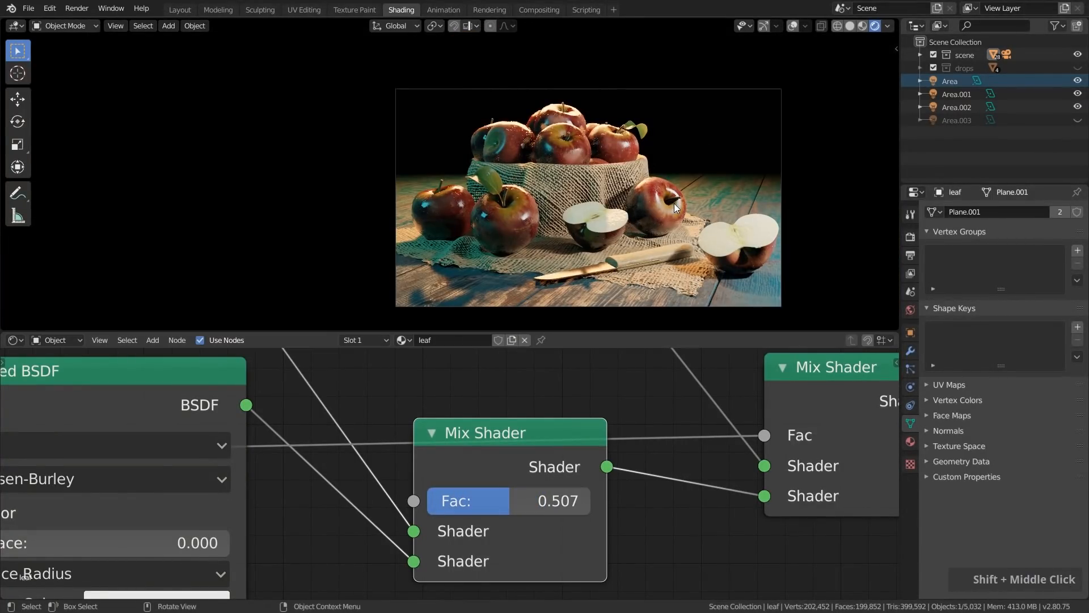
Adjust the leaf's roughness ColorRamp by setting the dark stop to position 0.024 and moving the light stop closer to it
scroll(510, 503, down, 14)
middle_drag(408, 534, 627, 372)
scroll(427, 414, up, 9)
scroll(427, 413, up, 2)
scroll(489, 182, up, 10)
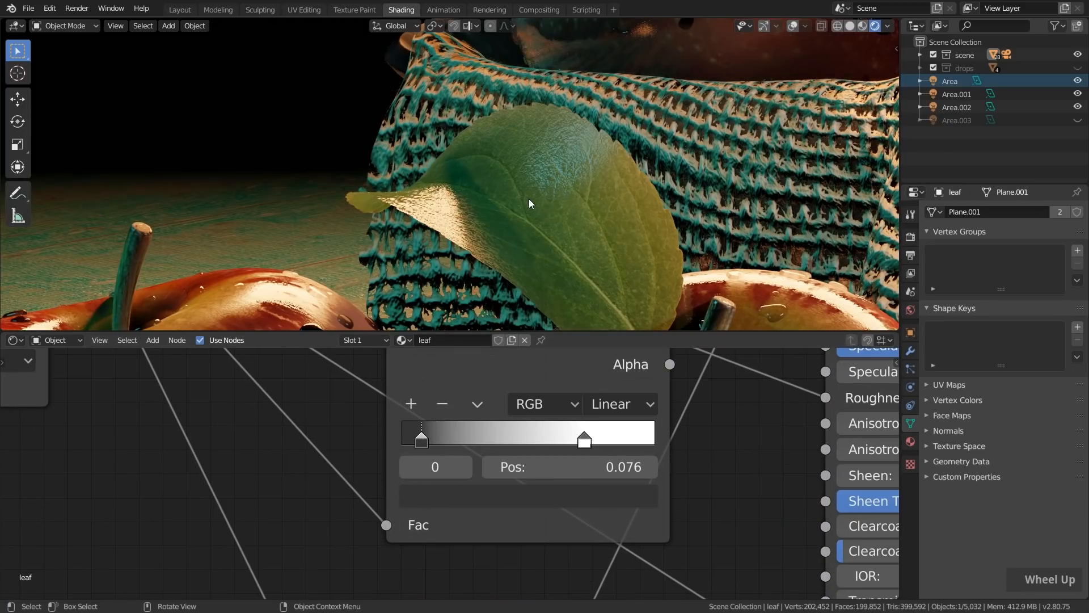
scroll(441, 442, up, 1)
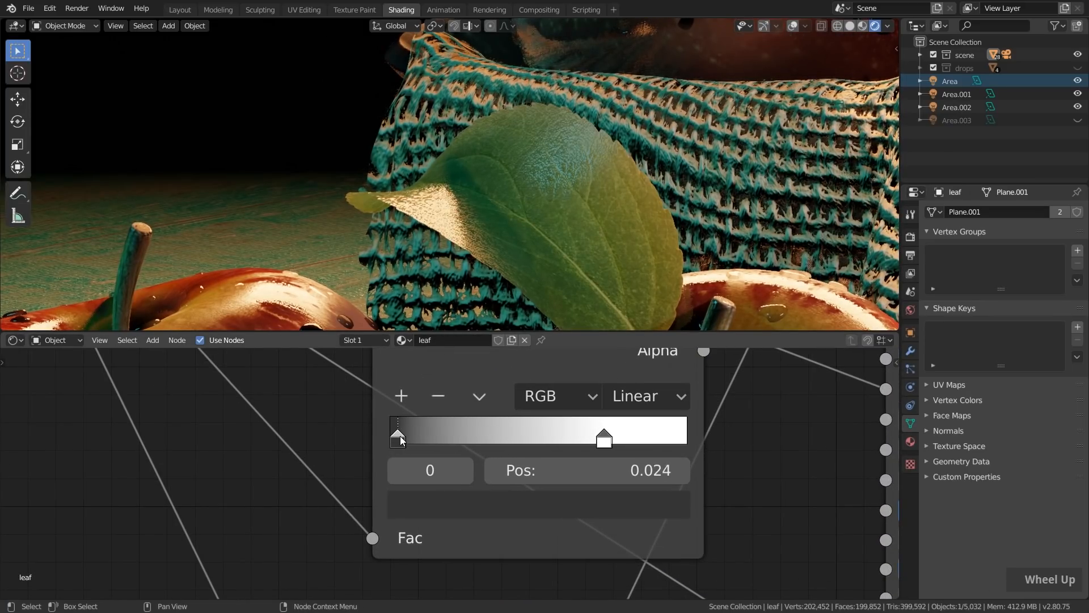
drag(606, 438, 500, 438)
scroll(590, 203, down, 5)
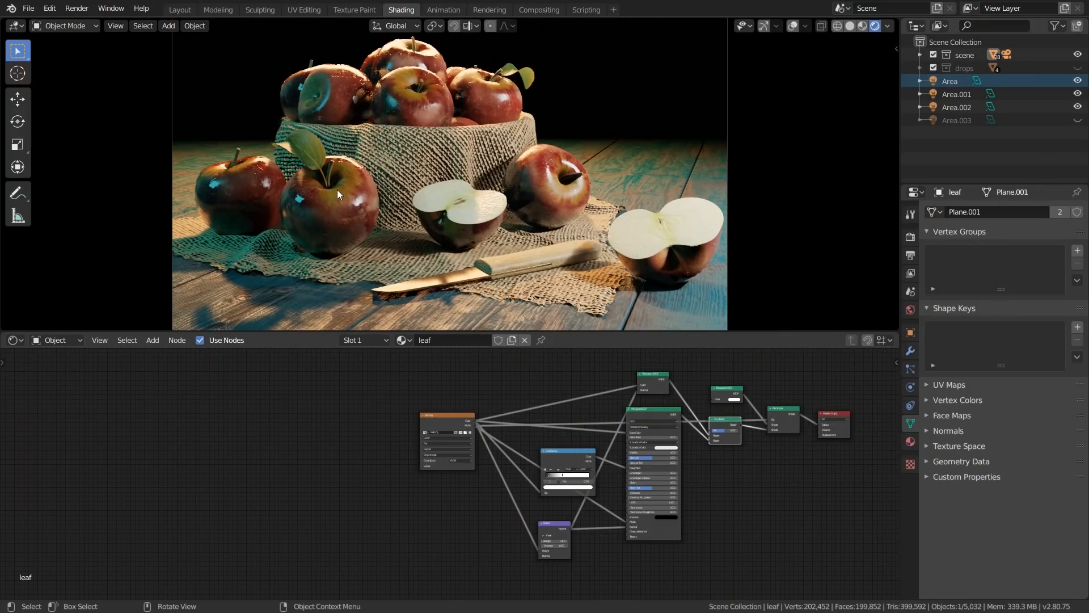
Select the fabric around the bowl and move its Material Output node away from the Principled BSDF to make room
key(g)
right_click(301, 121)
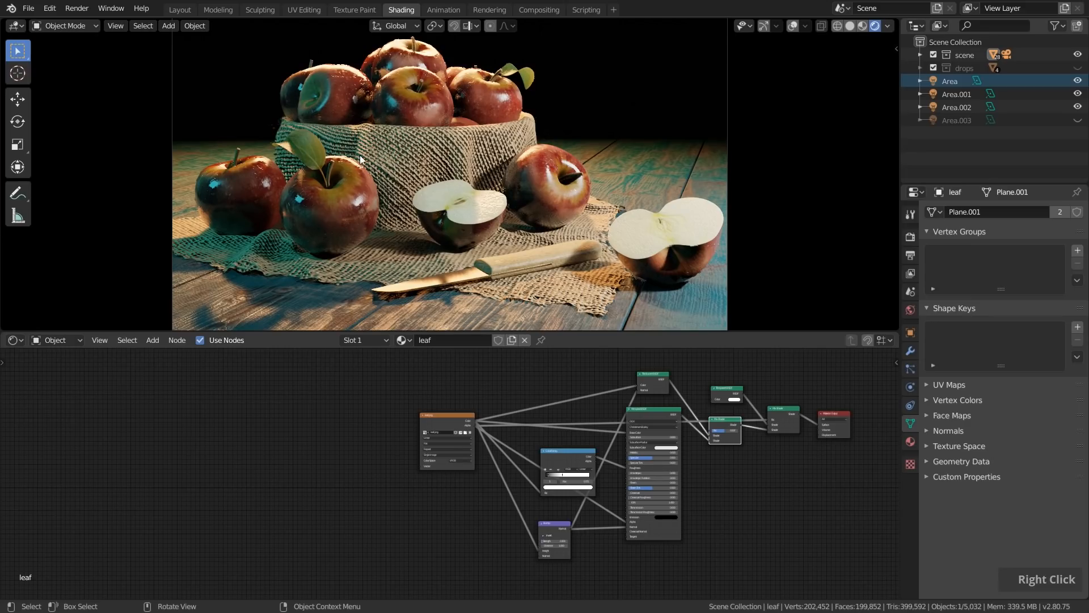
scroll(360, 153, up, 3)
shift+middle_drag(360, 153, 420, 173)
click(486, 196)
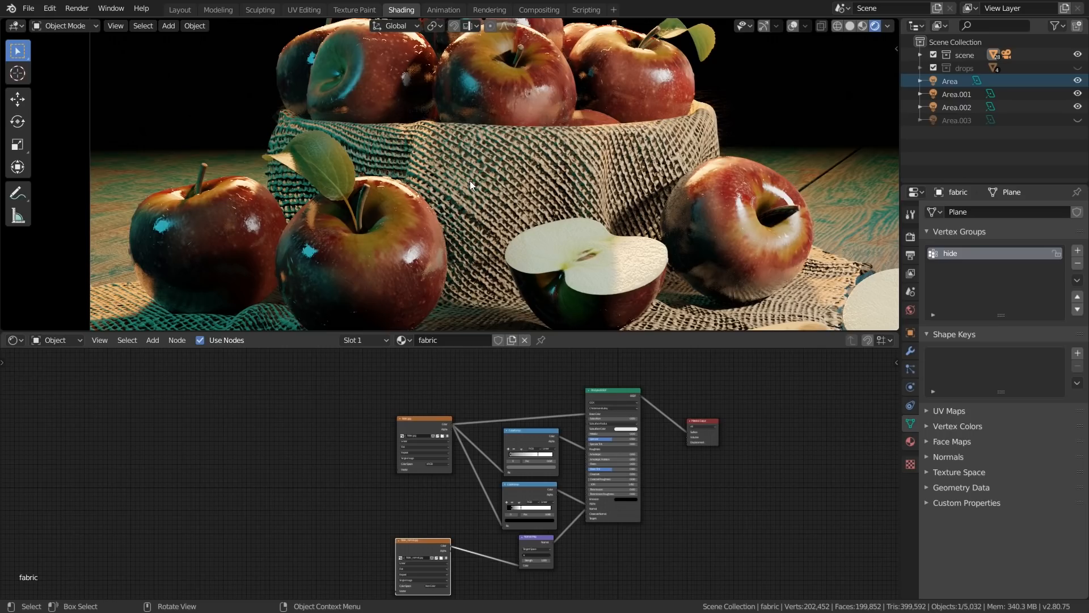
drag(716, 420, 818, 387)
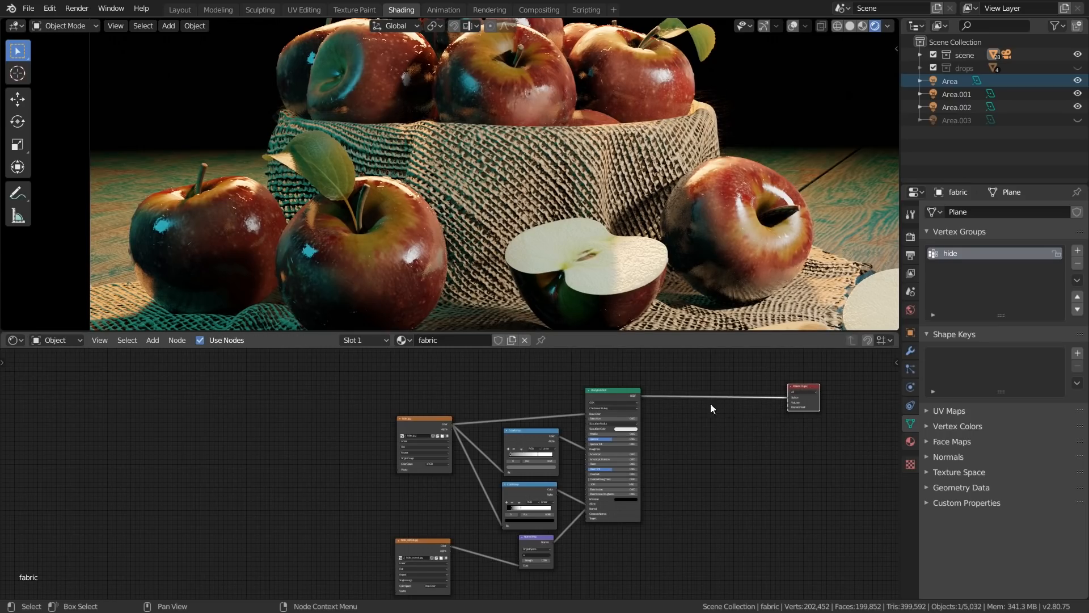
Add a Translucent BSDF above the fabric material's Principled BSDF
middle_drag(701, 371, 623, 423)
key(shift+a)
mouse_move(636, 400)
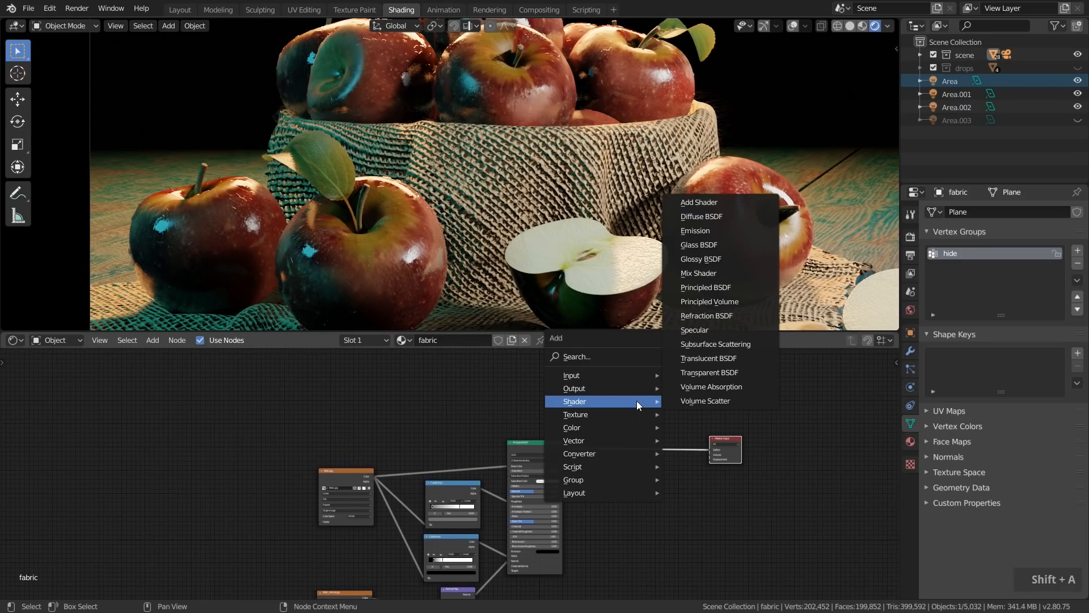
click(712, 358)
click(499, 388)
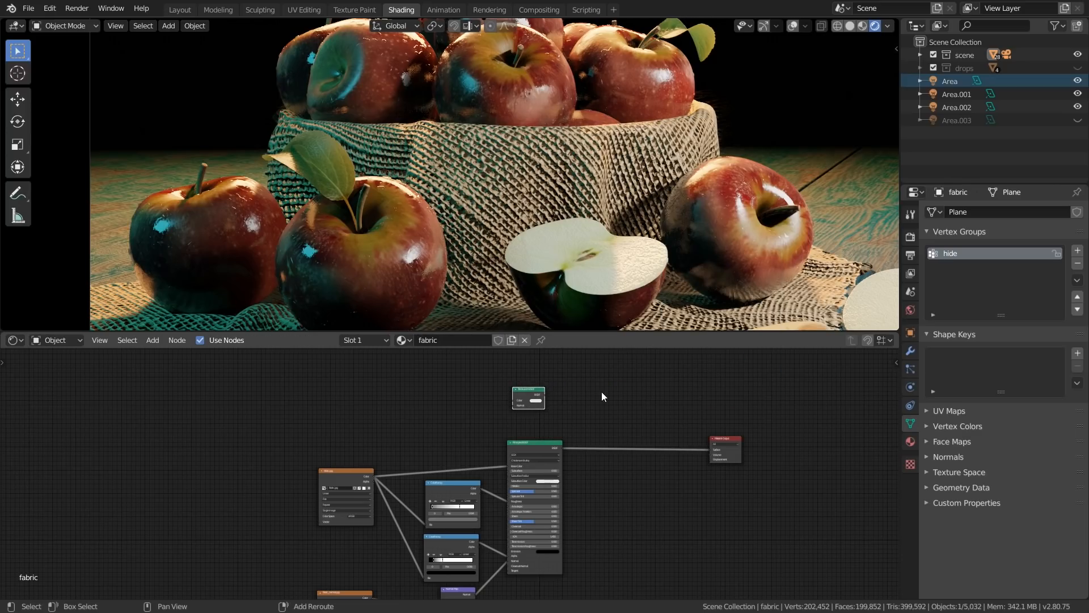
Insert a Mix Shader into the link between the fabric's Principled BSDF and Material Output
key(shift+a)
mouse_move(607, 391)
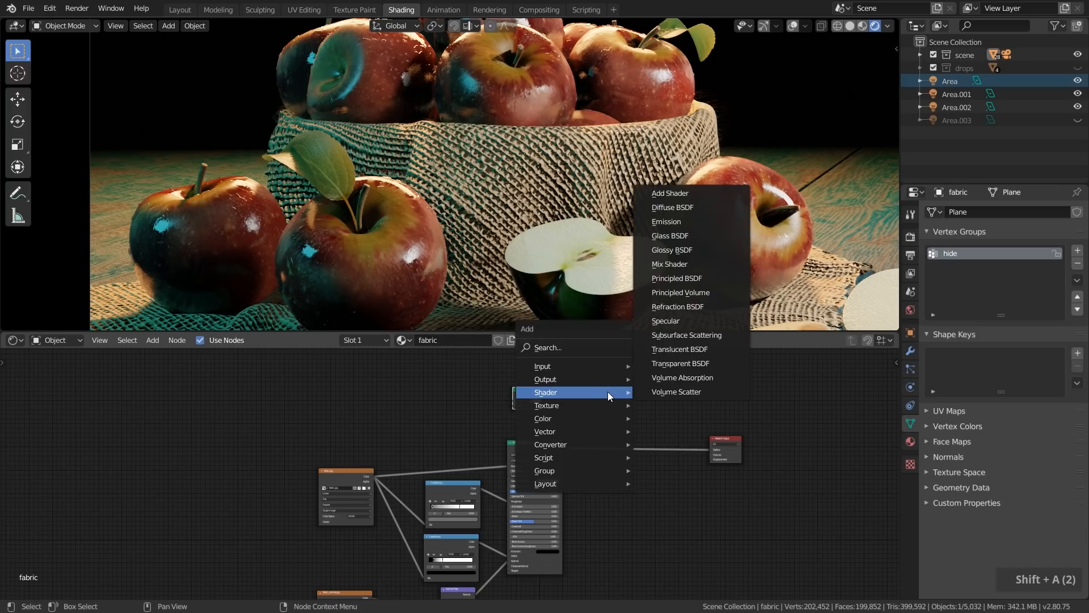
click(689, 307)
click(612, 443)
Add a Transparent BSDF above the fabric's Mix Shader
key(shift+a)
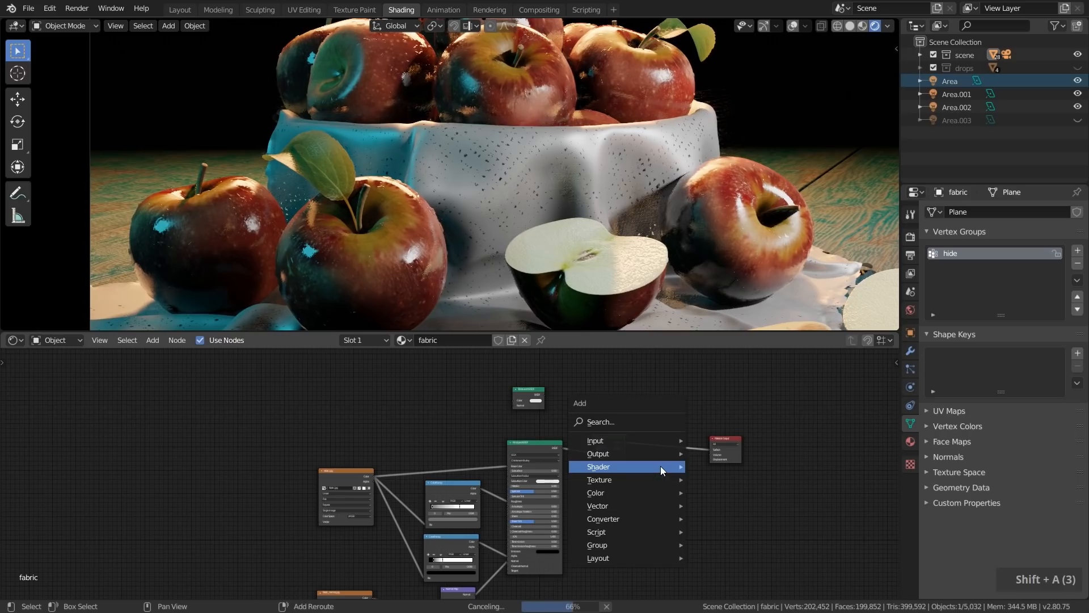
mouse_move(660, 465)
click(710, 444)
click(606, 398)
Duplicate the Mix Shader into the link before the Material Output and connect the Transparent BSDF to the copy
scroll(604, 439, up, 4)
click(603, 437)
key(shift+d)
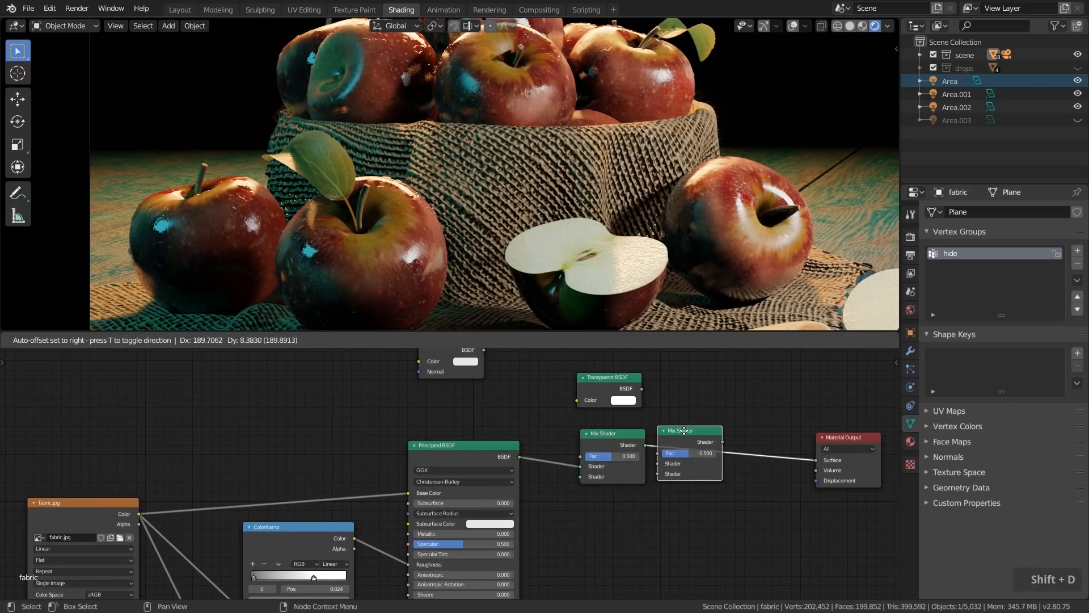
click(692, 417)
drag(641, 388, 689, 455)
scroll(550, 428, down, 2)
Connect the Translucent BSDF to the first Mix Shader and feed its color from fabric.jpg
middle_drag(528, 378, 553, 393)
drag(535, 380, 618, 480)
drag(240, 520, 479, 390)
scroll(478, 434, down, 1)
Connect the fabric's normal map to the Translucent BSDF's normal and tidy the shader node layout
scroll(478, 434, down, 2)
middle_drag(435, 564, 438, 484)
scroll(438, 485, down, 2)
drag(435, 502, 458, 499)
drag(464, 389, 468, 375)
scroll(467, 376, up, 5)
scroll(477, 414, down, 3)
middle_drag(478, 414, 508, 387)
scroll(510, 408, down, 3)
scroll(567, 449, up, 5)
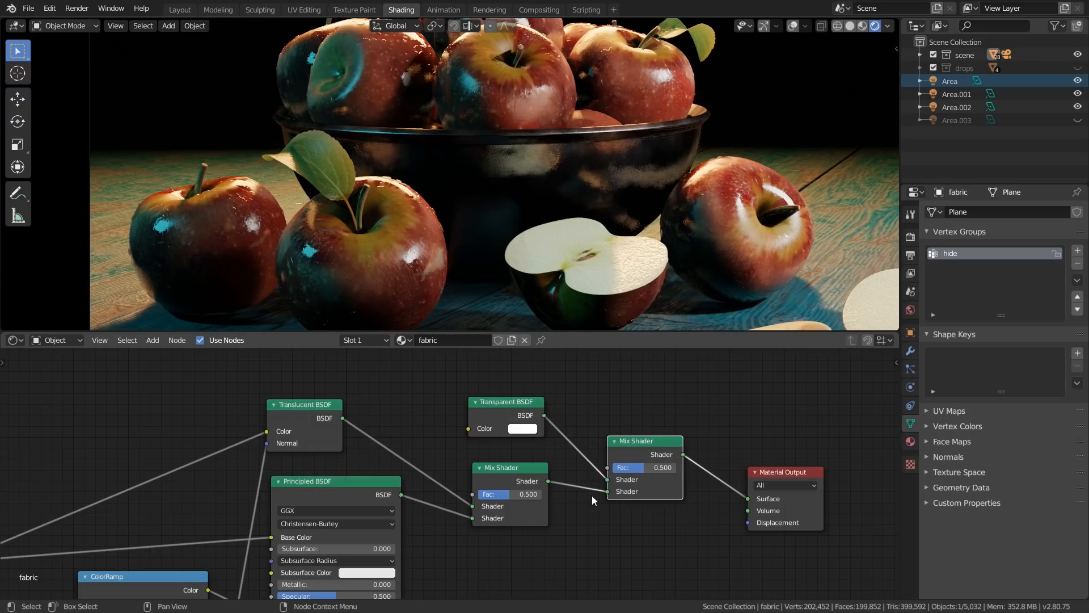
Move the lower ColorRamp's connection from the Principled BSDF's alpha to the second Mix Shader's factor
scroll(586, 492, down, 3)
middle_drag(533, 543, 482, 470)
scroll(346, 569, up, 2)
drag(331, 498, 339, 506)
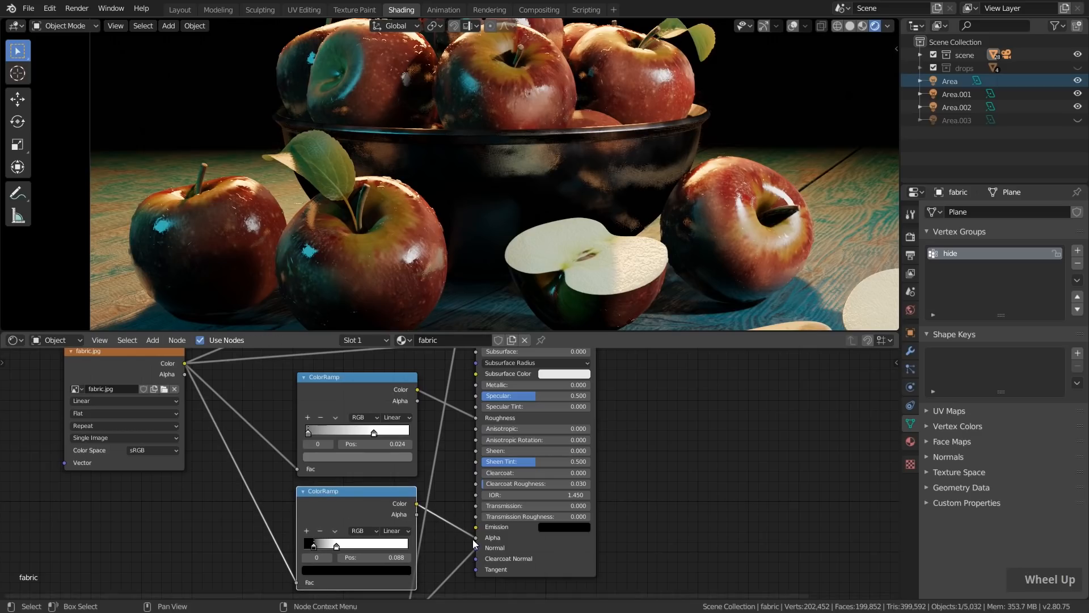
scroll(471, 545, down, 2)
middle_drag(471, 545, 343, 562)
drag(345, 560, 592, 405)
Set the fabric's first Mix Shader factor to 0.471
scroll(529, 410, up, 3)
scroll(529, 410, up, 1)
middle_drag(529, 410, 549, 508)
mouse_move(550, 506)
mouse_down()
mouse_move(575, 506)
mouse_move(547, 506)
mouse_up()
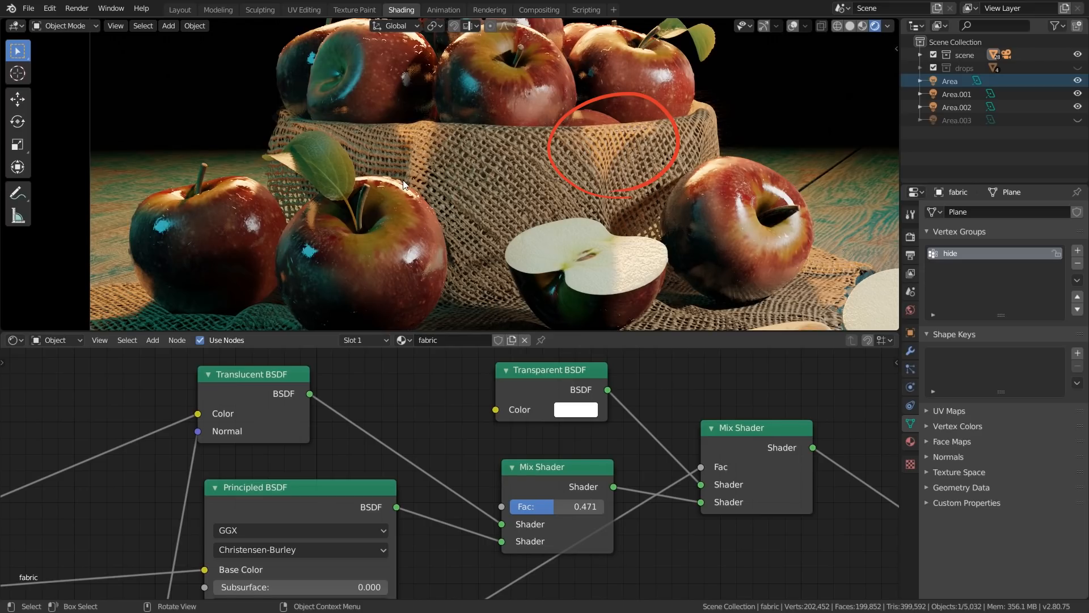
Try shifting the front apple in the bowl to test the light passing through the translucent fabric, cancelling each move
scroll(454, 142, down, 2)
click(472, 96)
key(g)
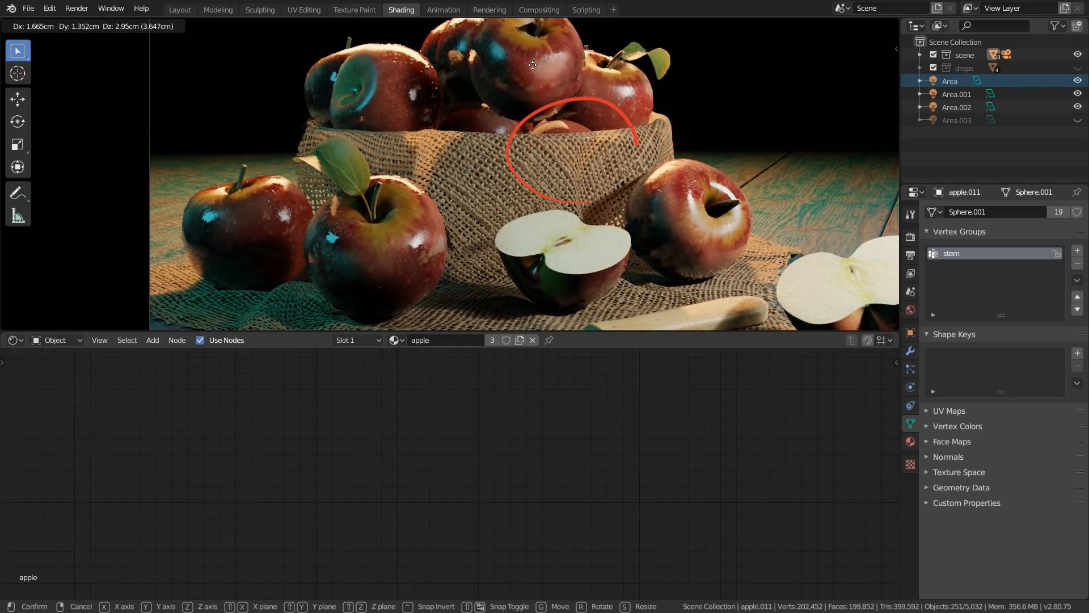
right_click(513, 109)
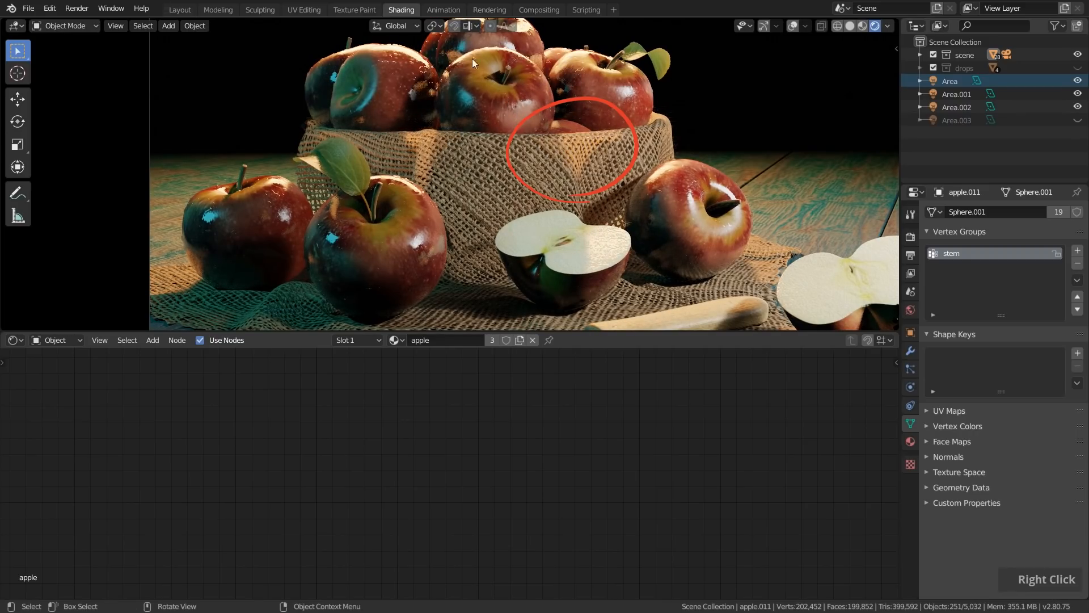
key(g)
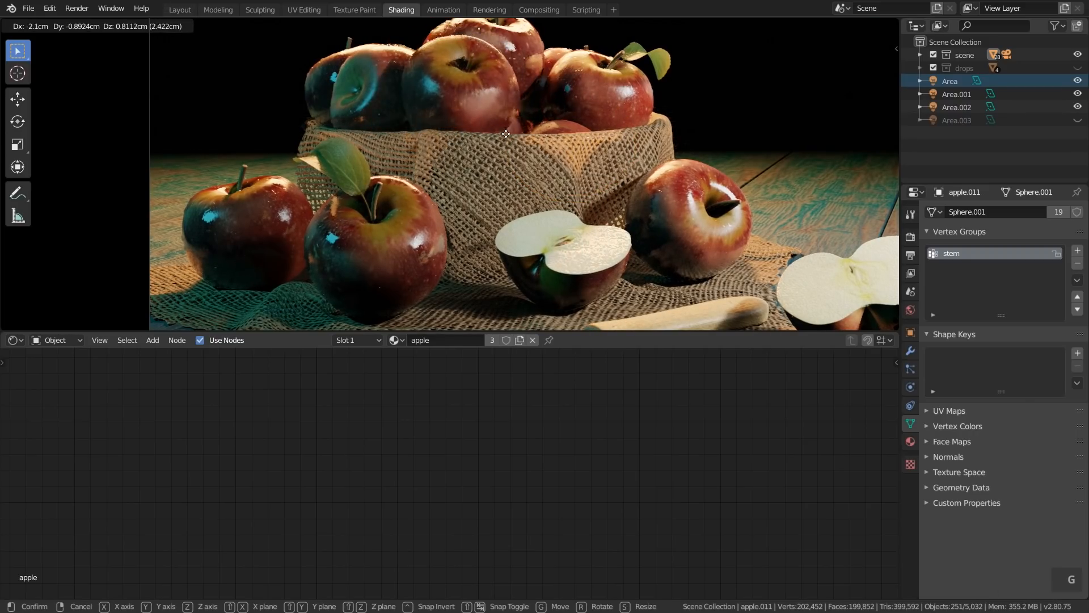
right_click(519, 127)
Reselect the fabric and raise its first Mix Shader factor to 0.787
scroll(519, 127, up, 2)
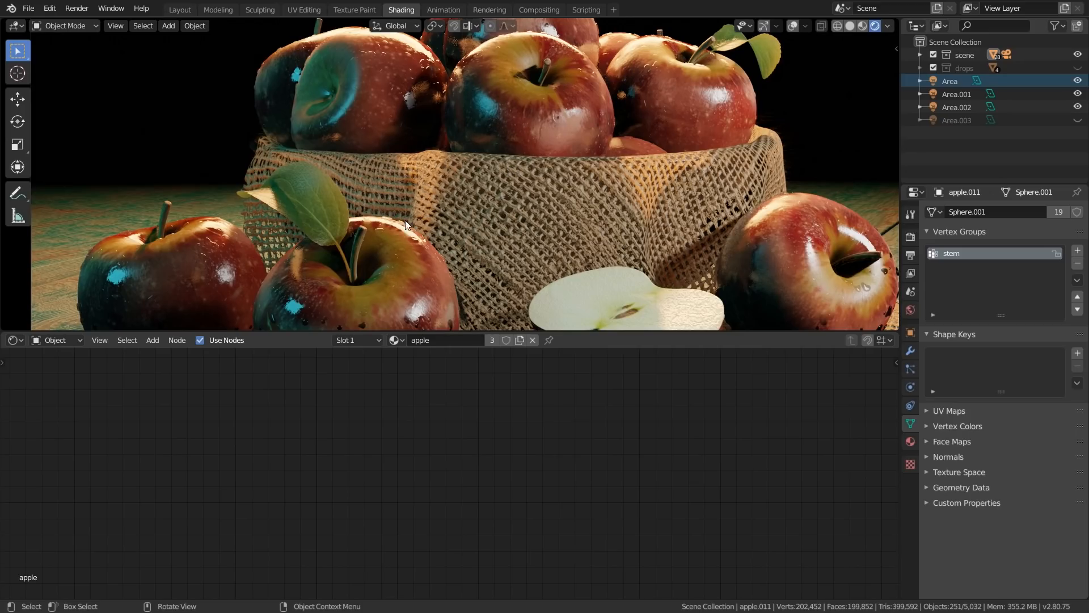
scroll(449, 181, down, 5)
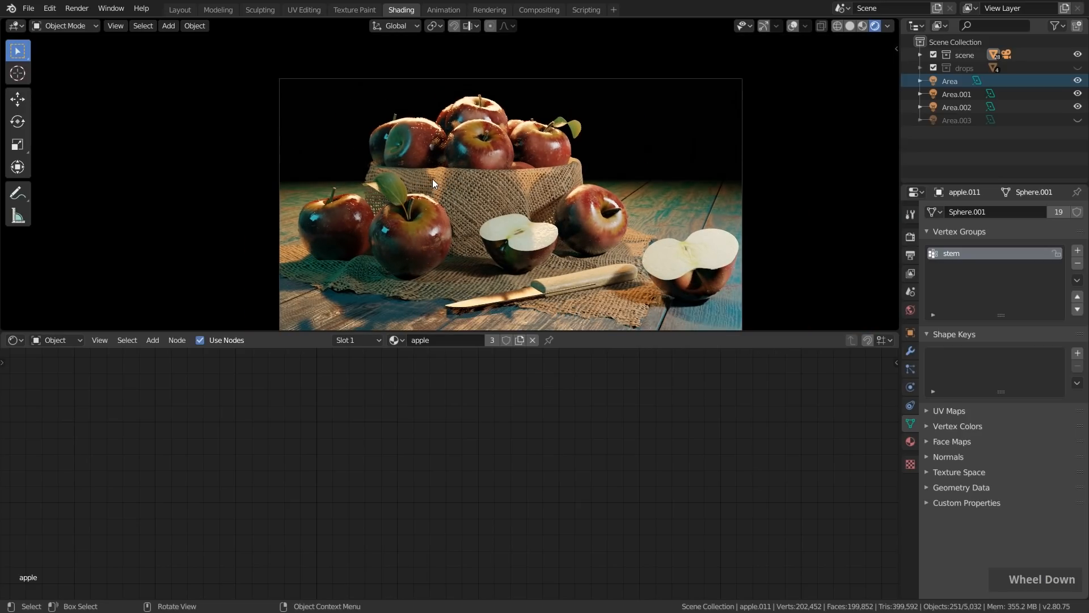
shift+middle_drag(472, 200, 498, 192)
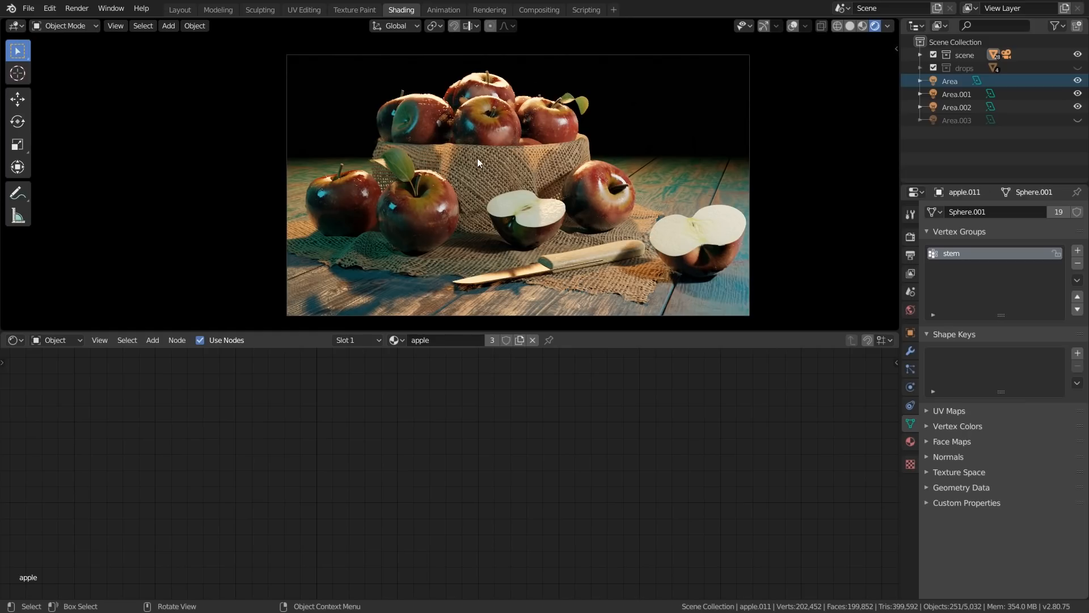
click(457, 166)
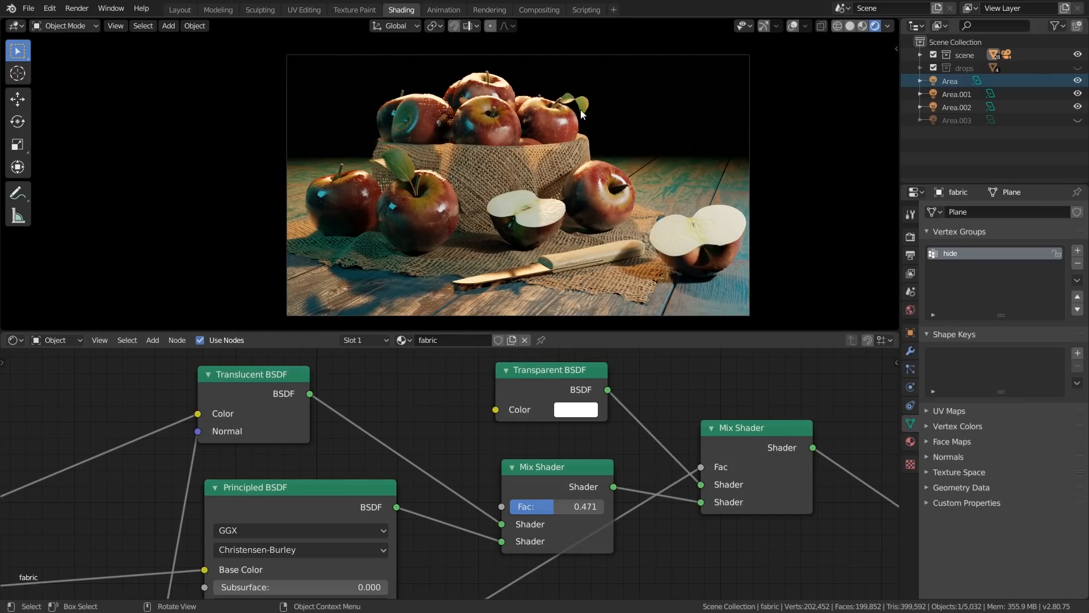
scroll(571, 464, down, 2)
scroll(567, 498, up, 6)
drag(566, 500, 608, 502)
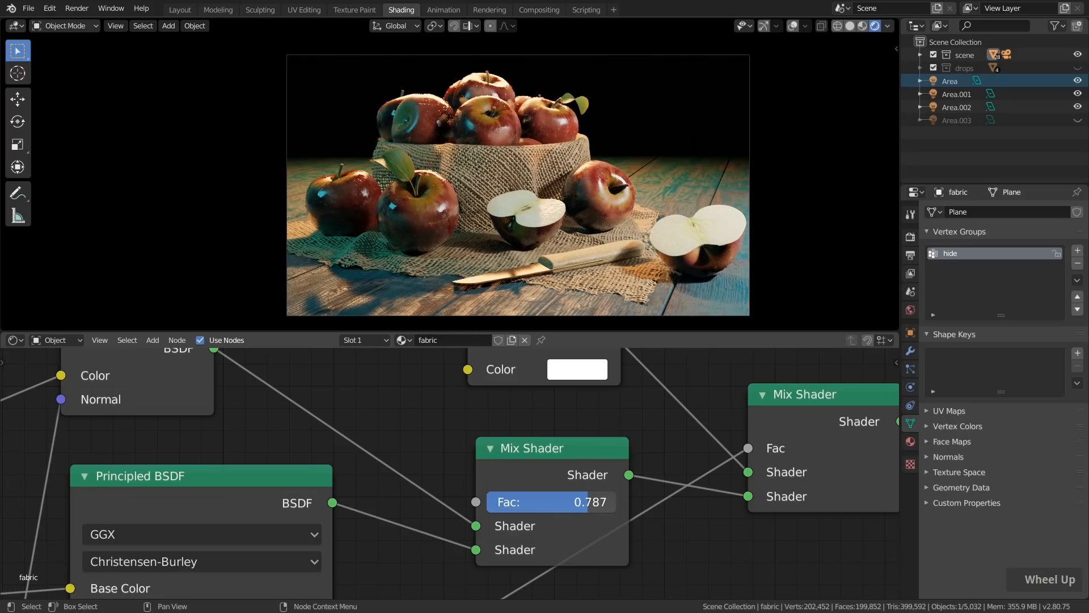
Examine the fabric's translucency from other angles and return to the camera view
middle_drag(408, 157, 436, 165)
scroll(588, 185, up, 4)
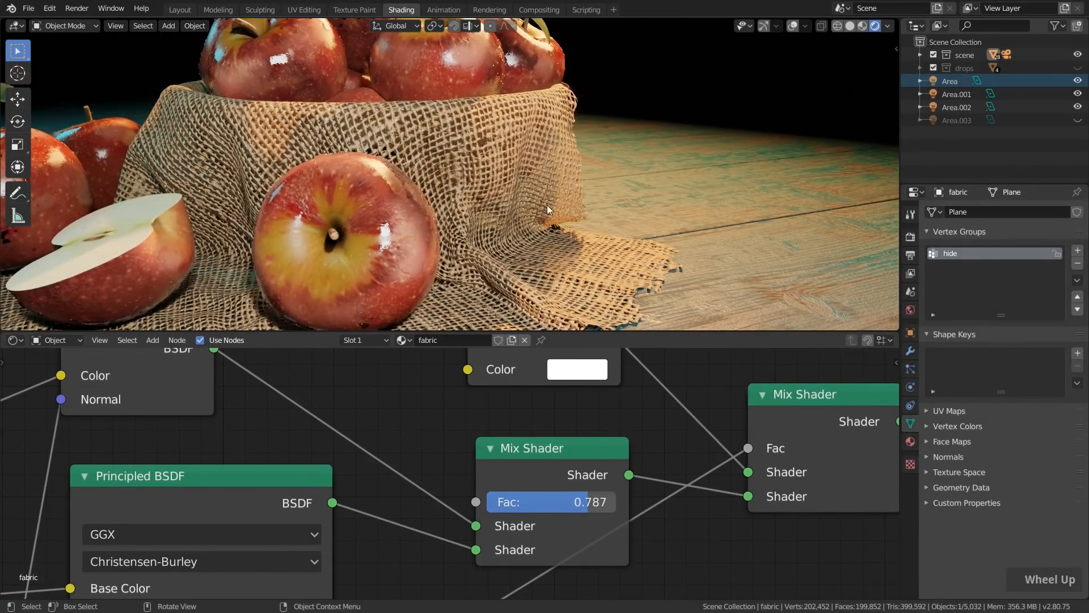
middle_drag(535, 202, 436, 162)
key(KP_0)
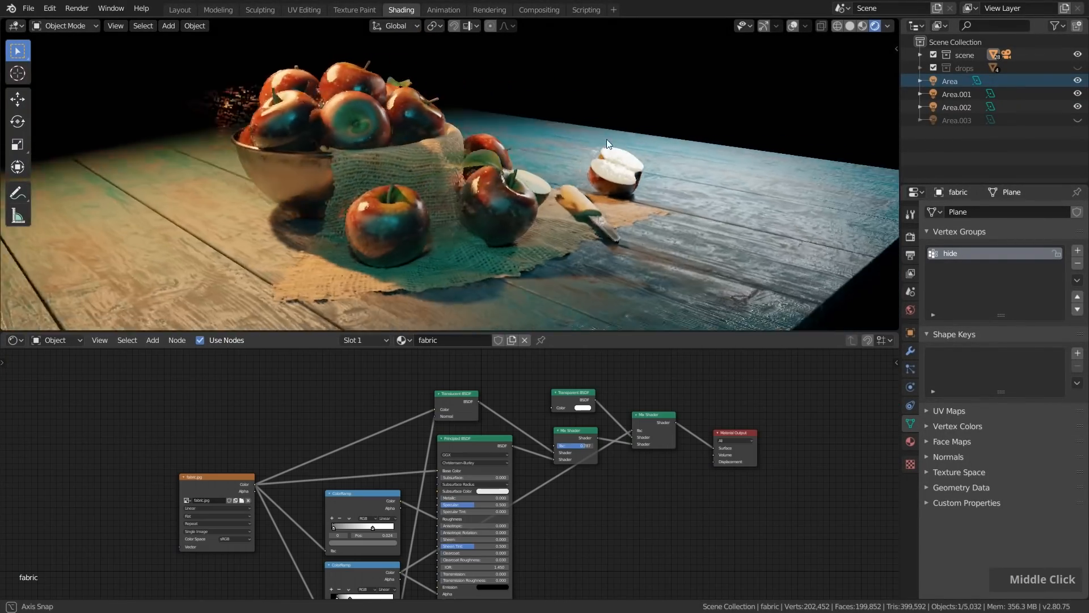
middle_drag(607, 138, 457, 128)
middle_drag(481, 128, 491, 129)
key(KP_0)
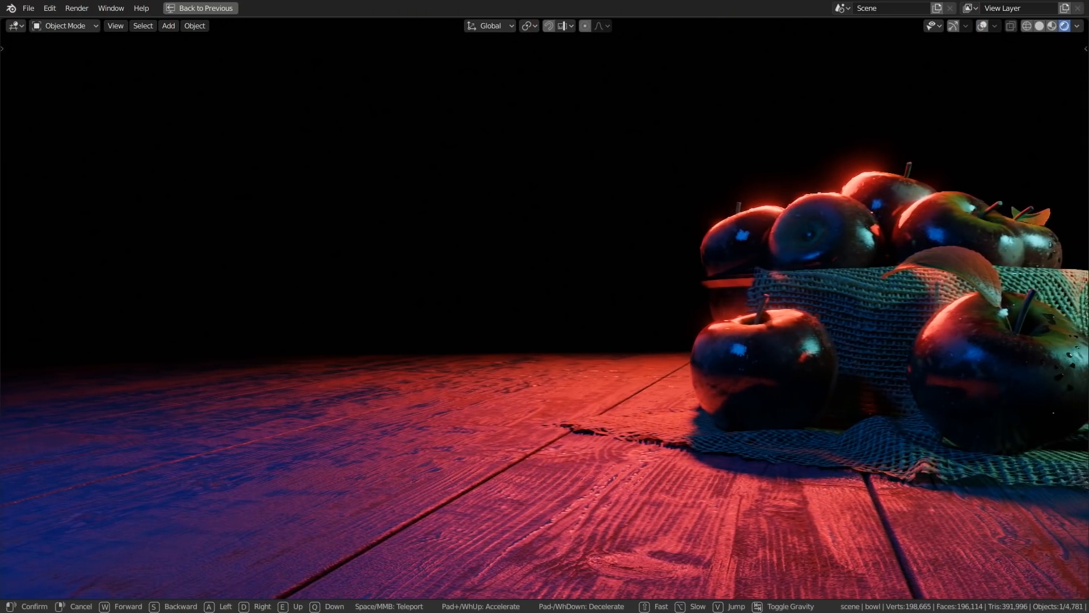
Explore the neon-lit apple scene with walk navigation, passing sideways along it, backing away and approaching the bowl
key(d)
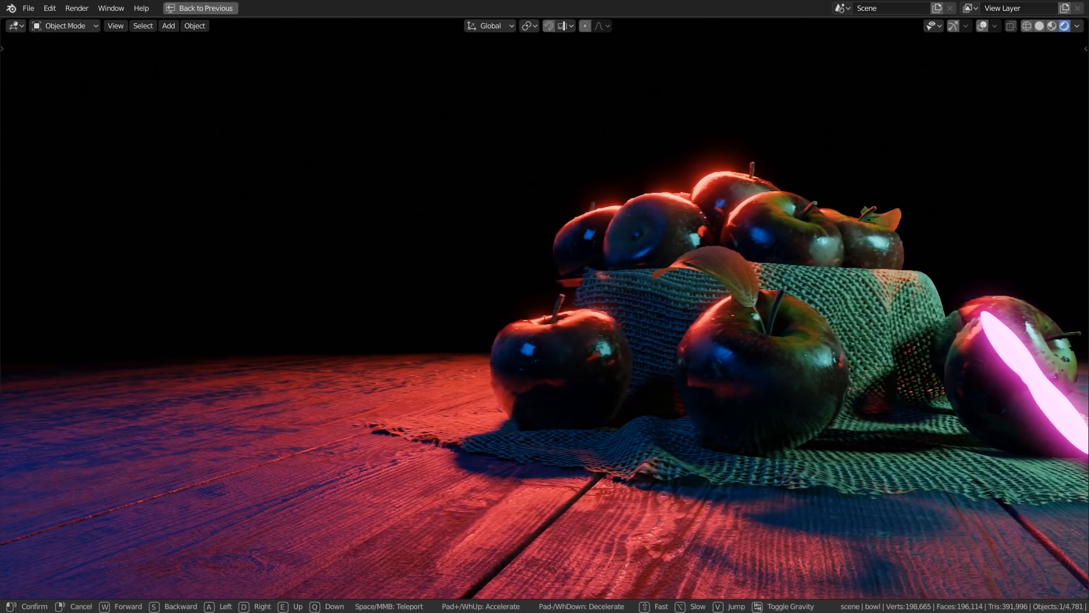
key(d)
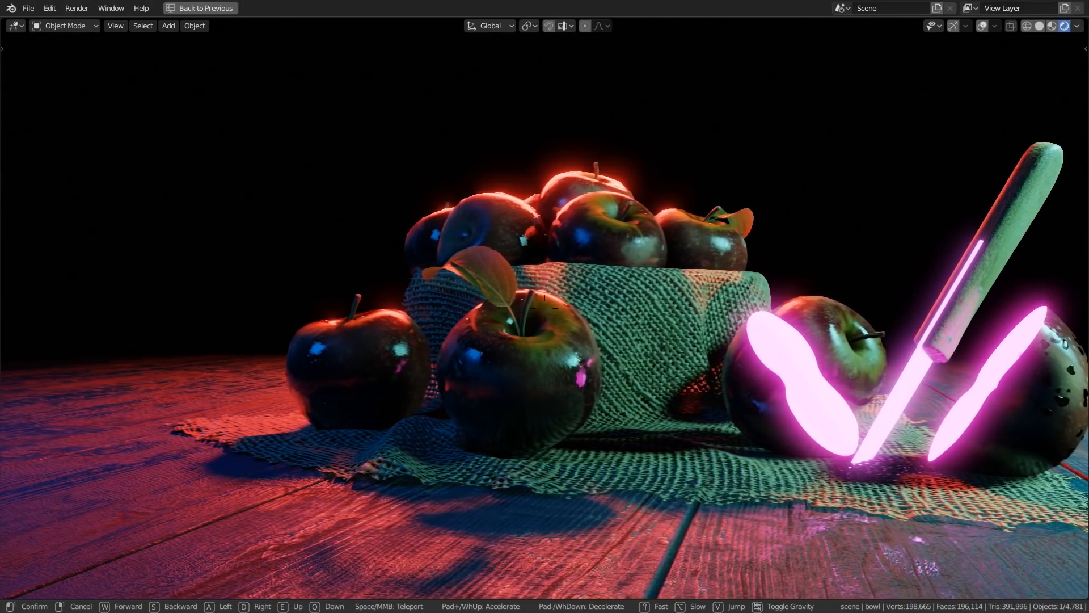
key(s)
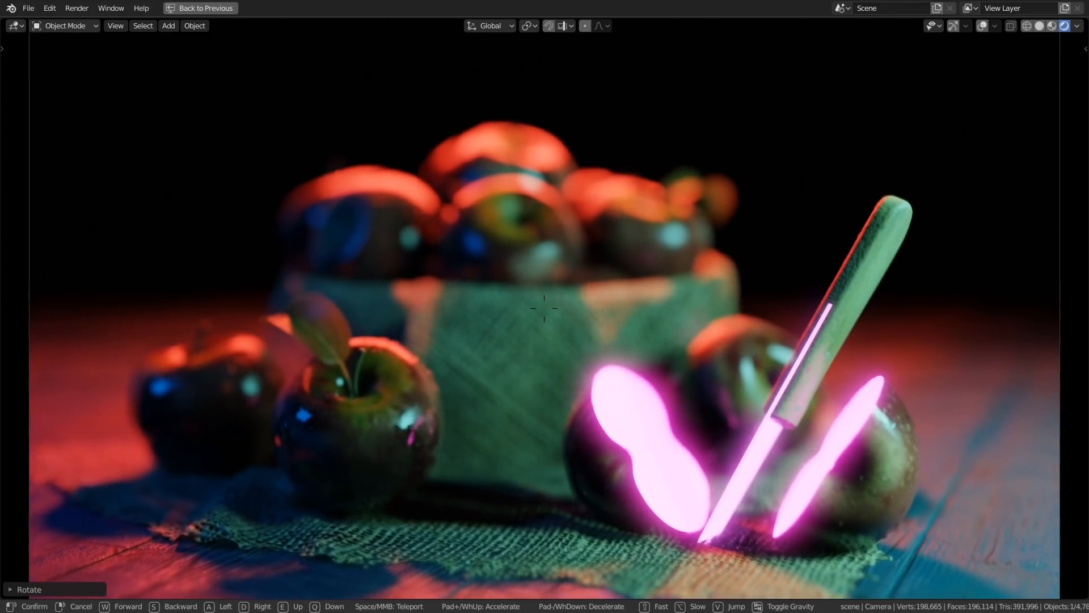
key(w)
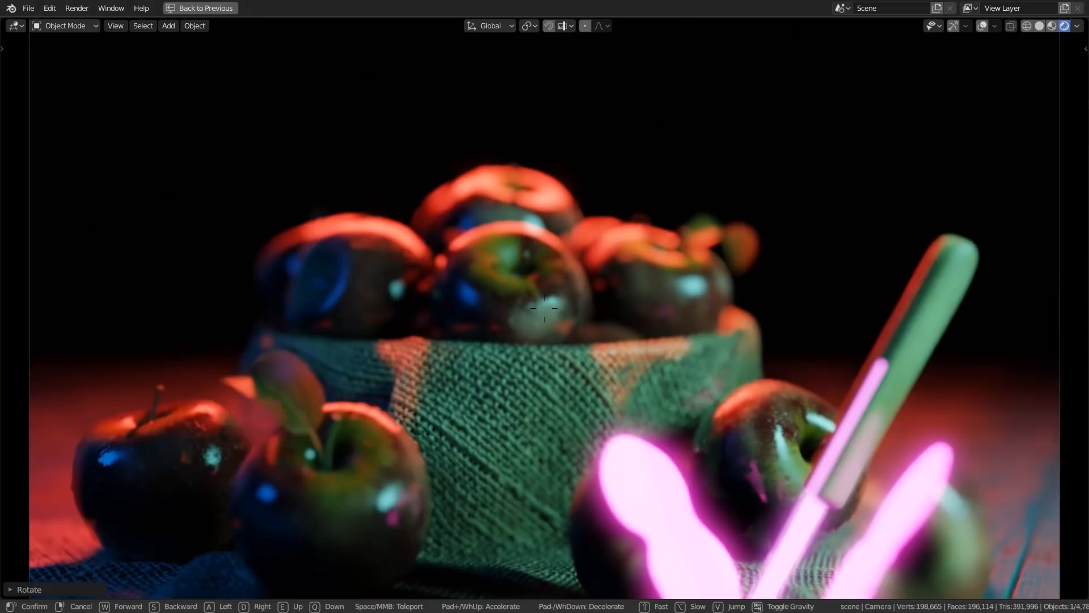
key(w)
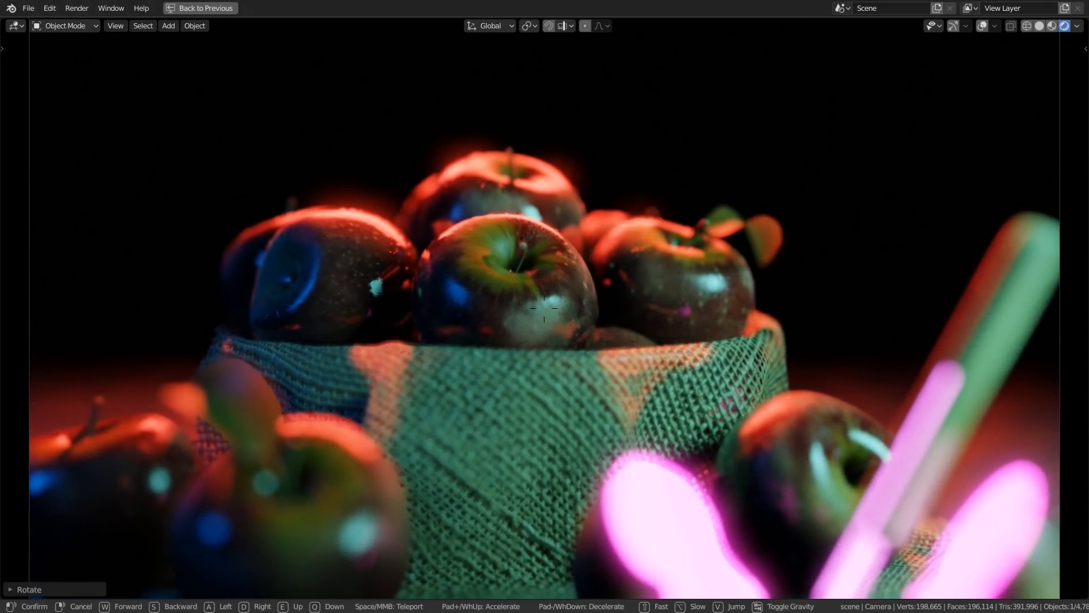
key(w)
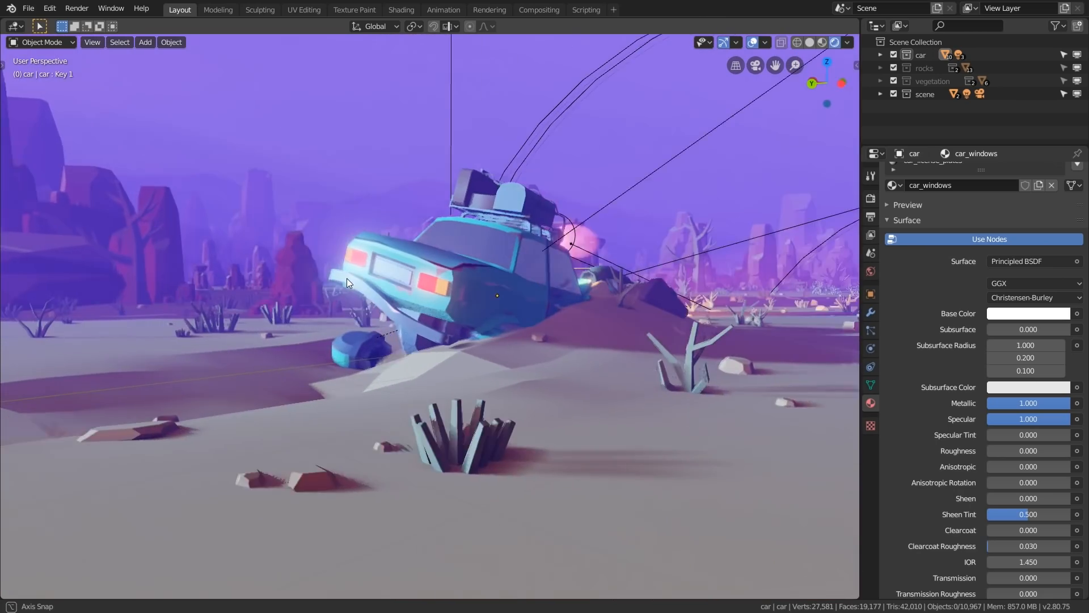
middle_drag(347, 282, 544, 281)
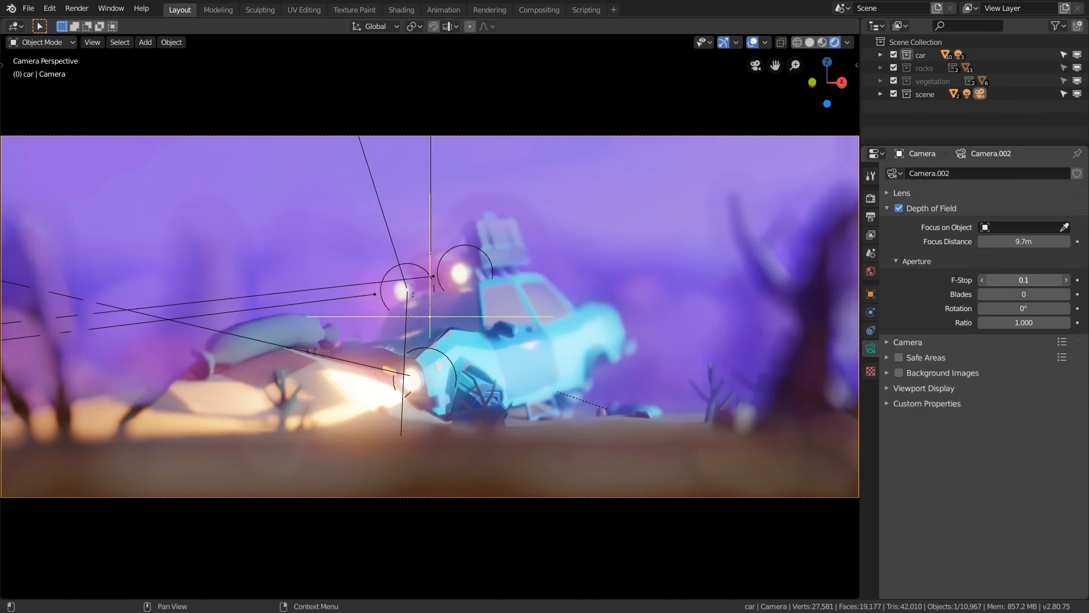
drag(1023, 279, 1041, 280)
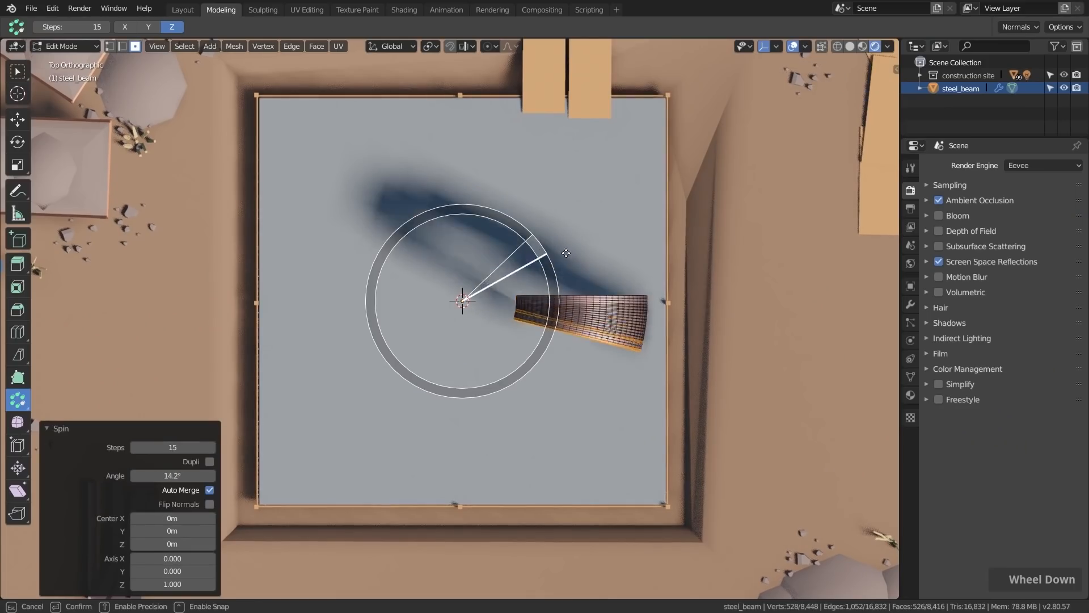
drag(567, 343, 406, 191)
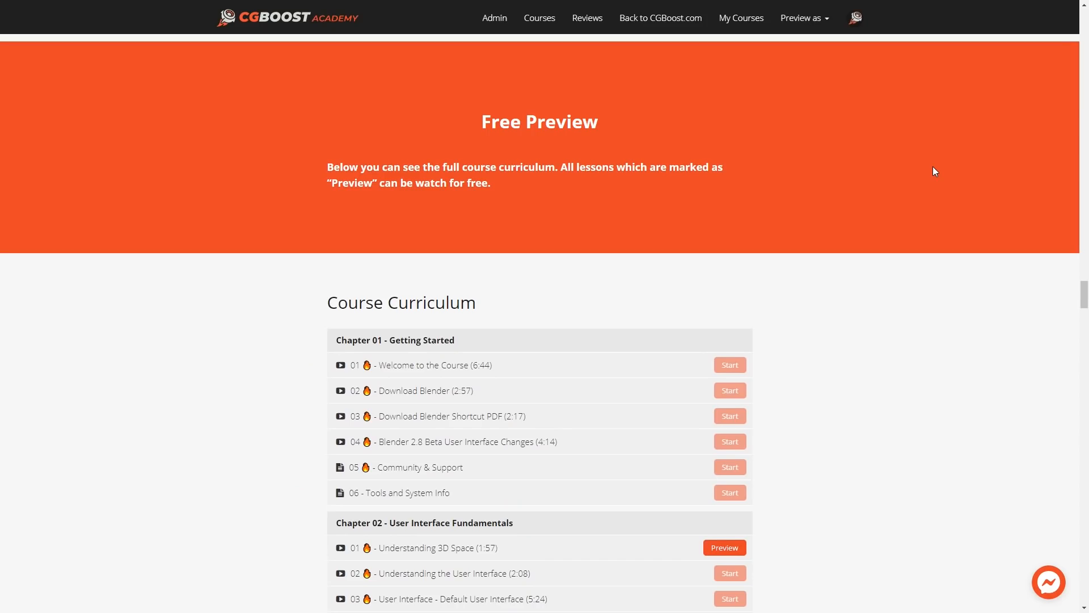
scroll(935, 170, down, 8)
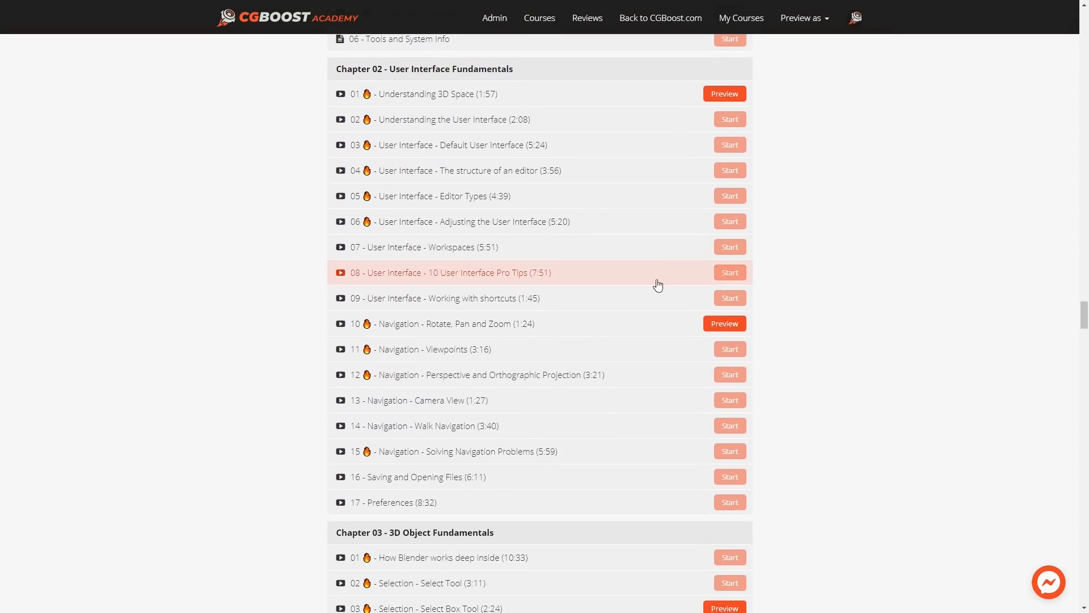
click(493, 327)
click(673, 315)
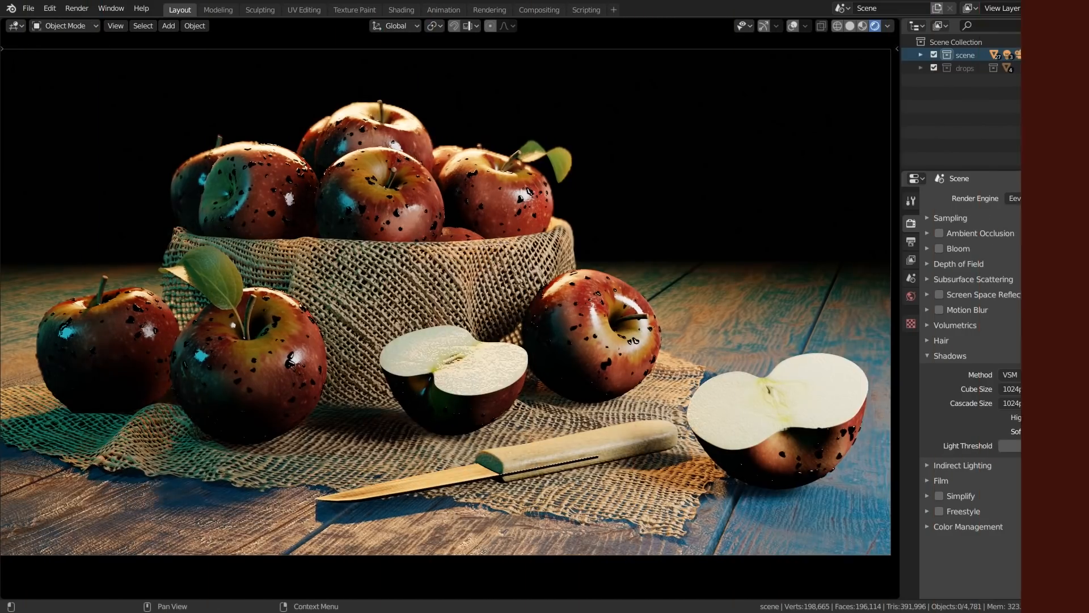
click(939, 295)
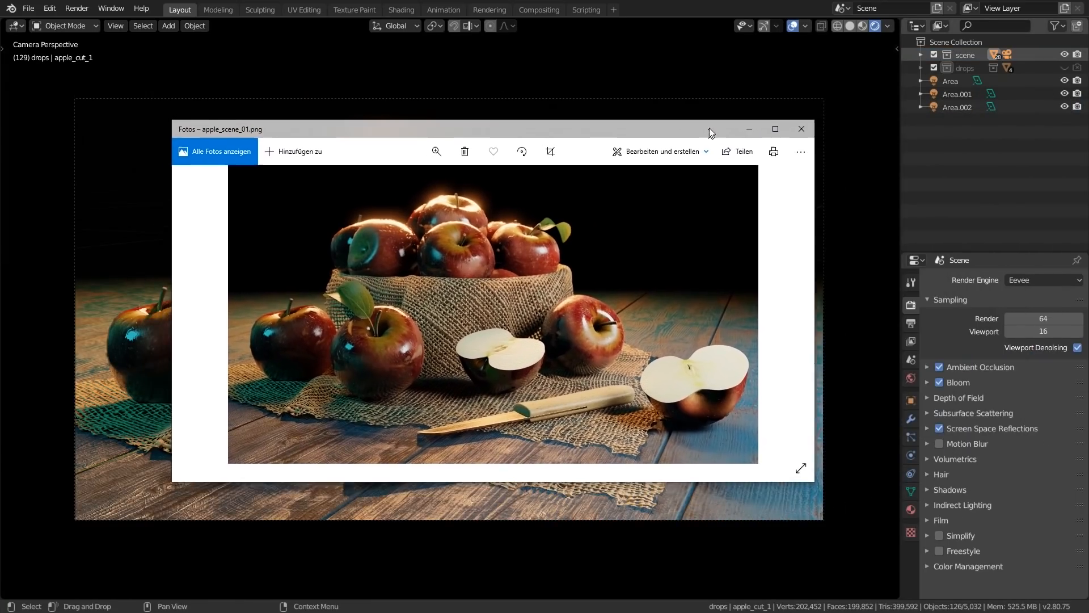
Compare the saved render apple_scene_01.png with the still life in the viewport
drag(709, 128, 726, 117)
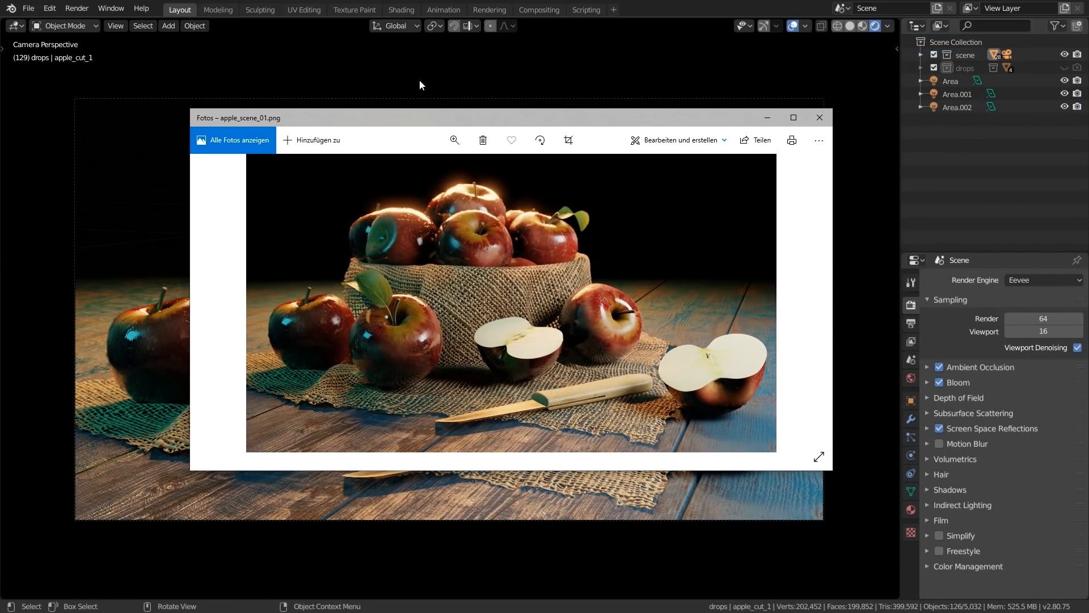
double_click(528, 128)
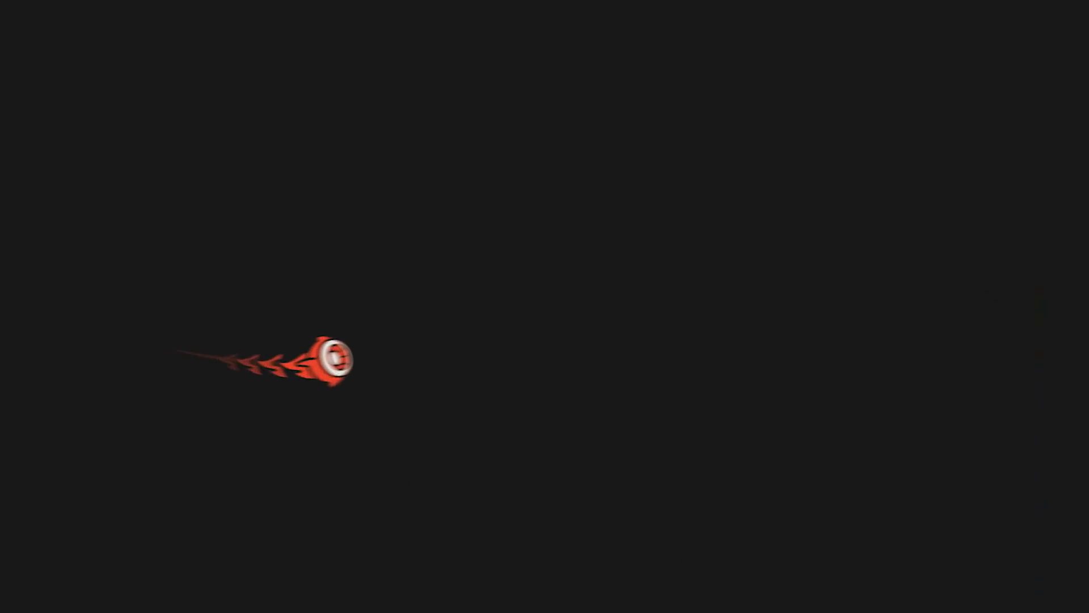